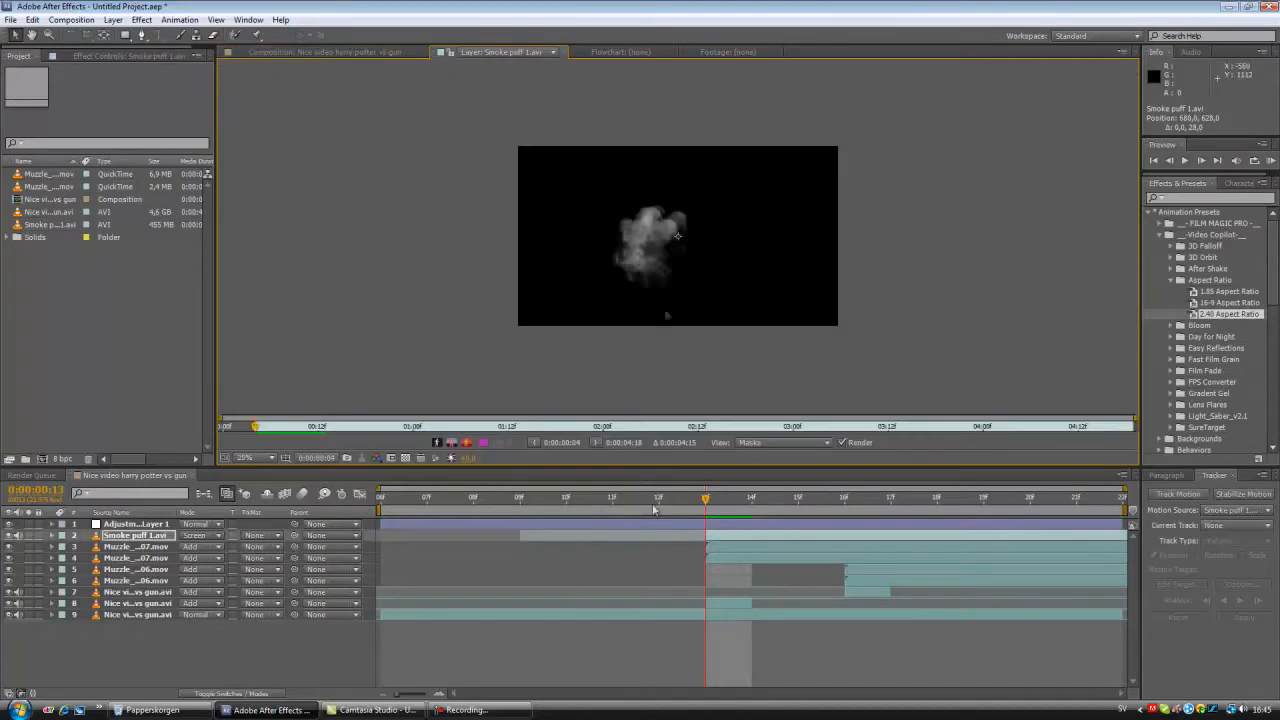
Show the Nice video harry potter vs gun composition, go to its first frame and set the preview resolution to Third
{"action": "left_click", "coordinate": [356, 52]}
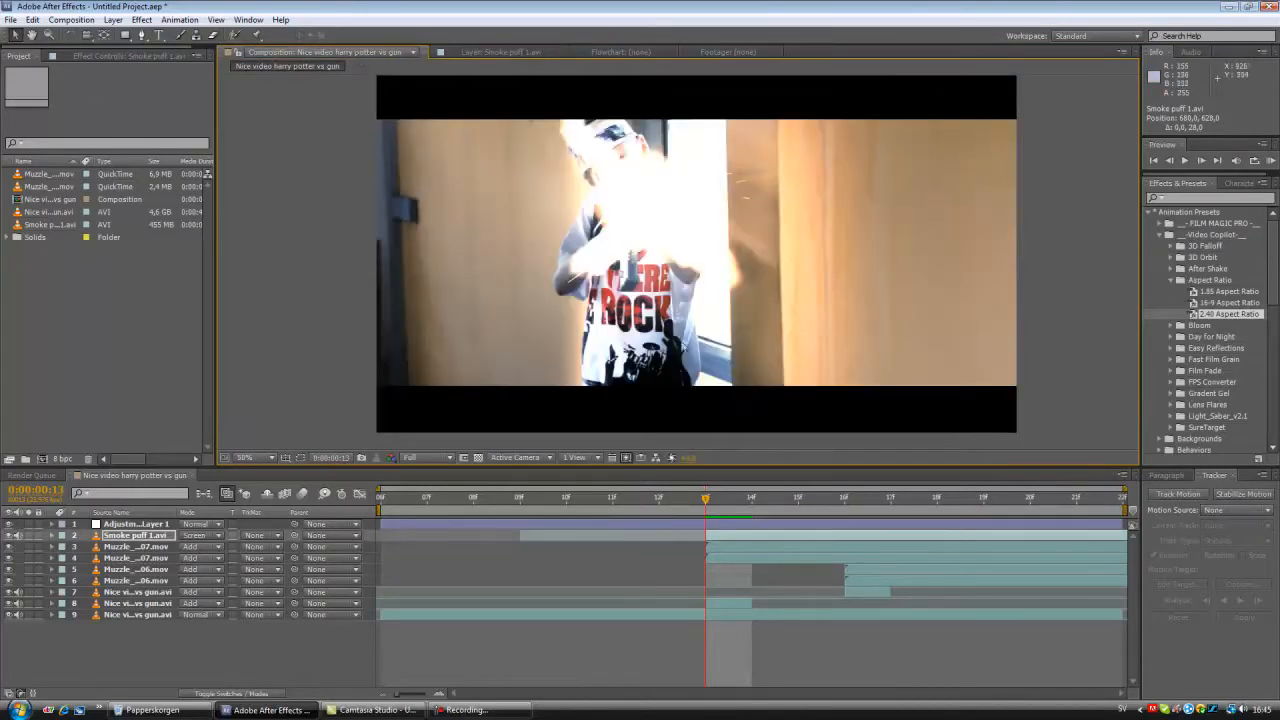
{"action": "left_click_drag", "start_coordinate": [707, 500], "coordinate": [637, 512]}
{"action": "key", "text": "Home"}
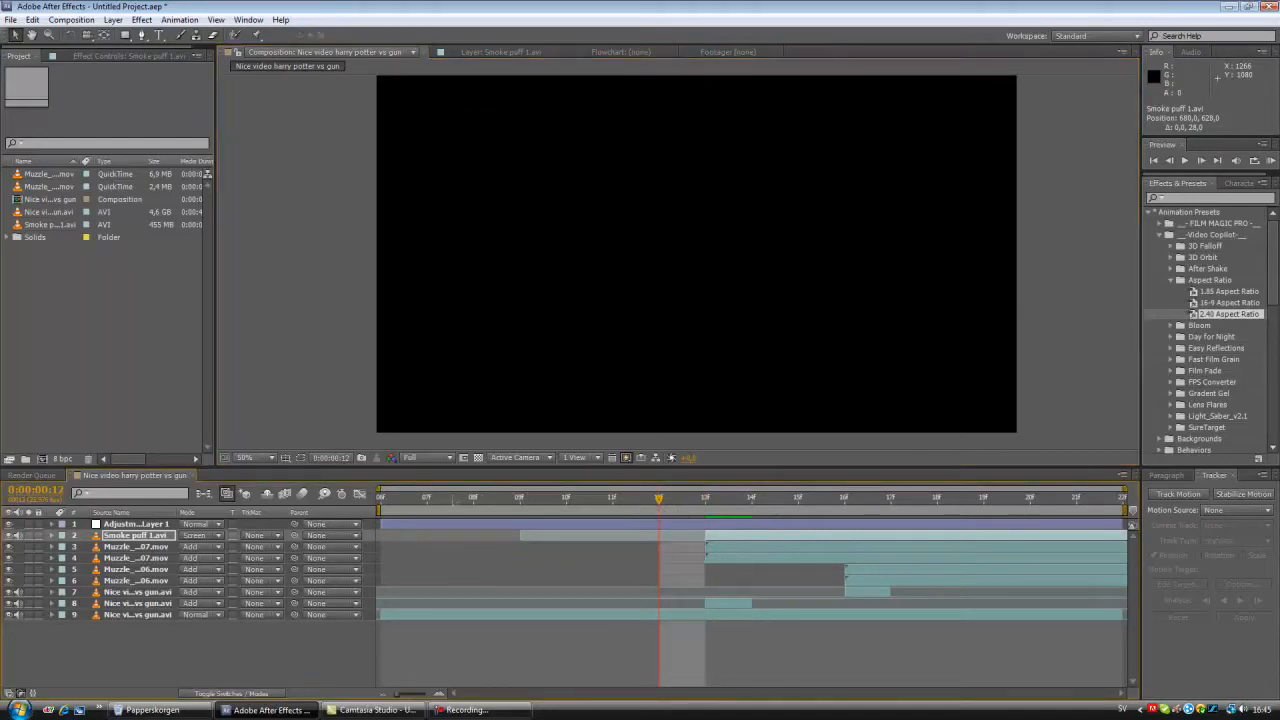
{"action": "left_click", "coordinate": [428, 458]}
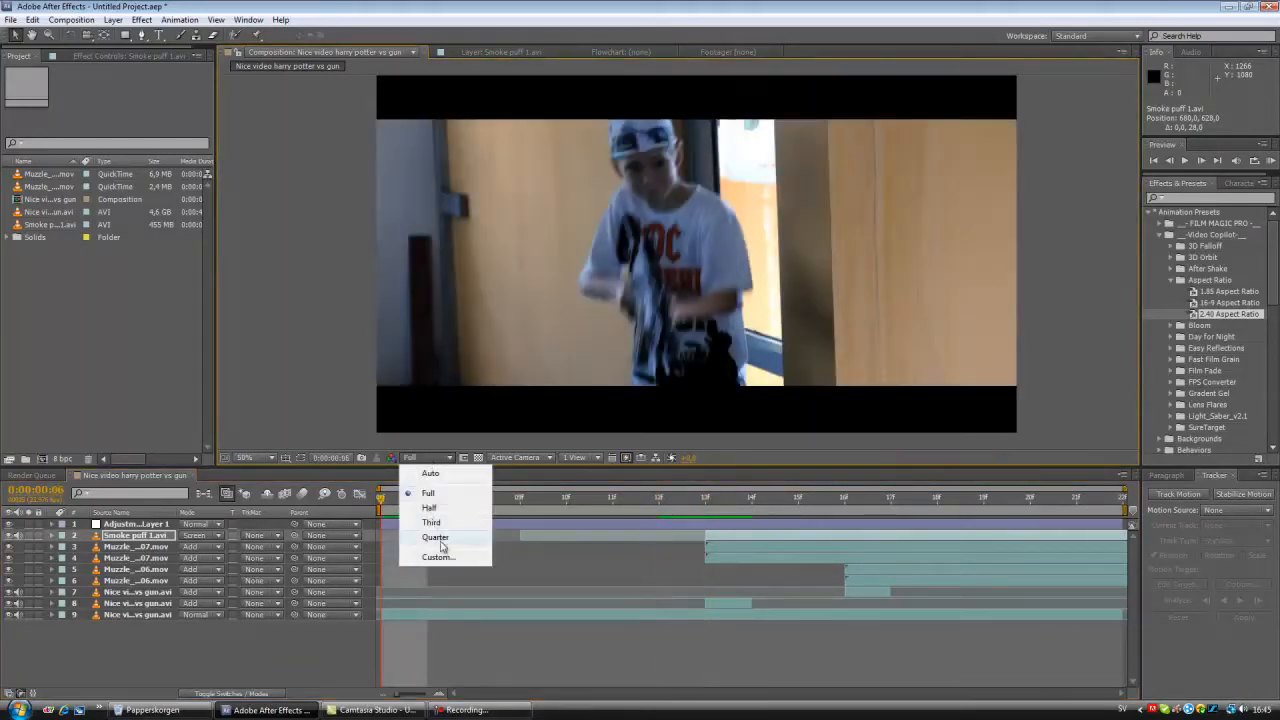
{"action": "left_click", "coordinate": [432, 522]}
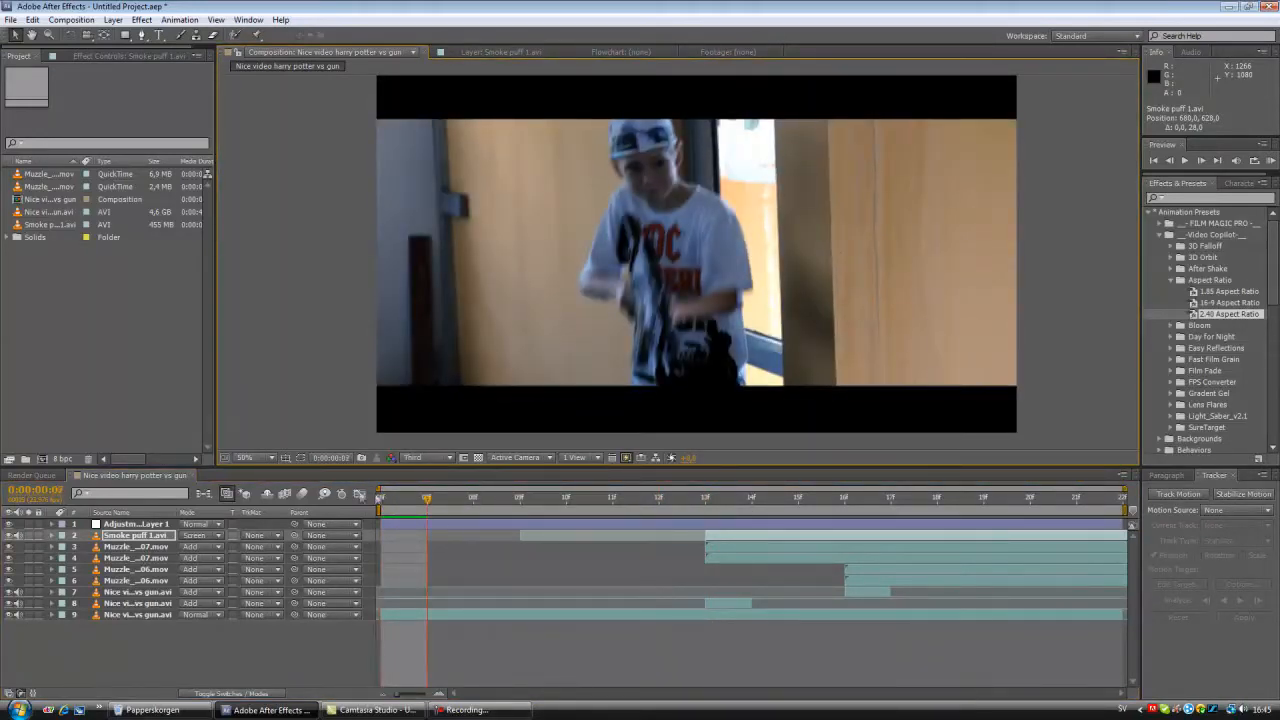
Play the finished muzzle flash composition to review the effect
{"action": "scroll", "coordinate": [598, 284], "scroll_direction": "down", "scroll_amount": 1}
{"action": "key", "text": "space"}
{"action": "scroll", "coordinate": [594, 277], "scroll_direction": "up", "scroll_amount": 1}
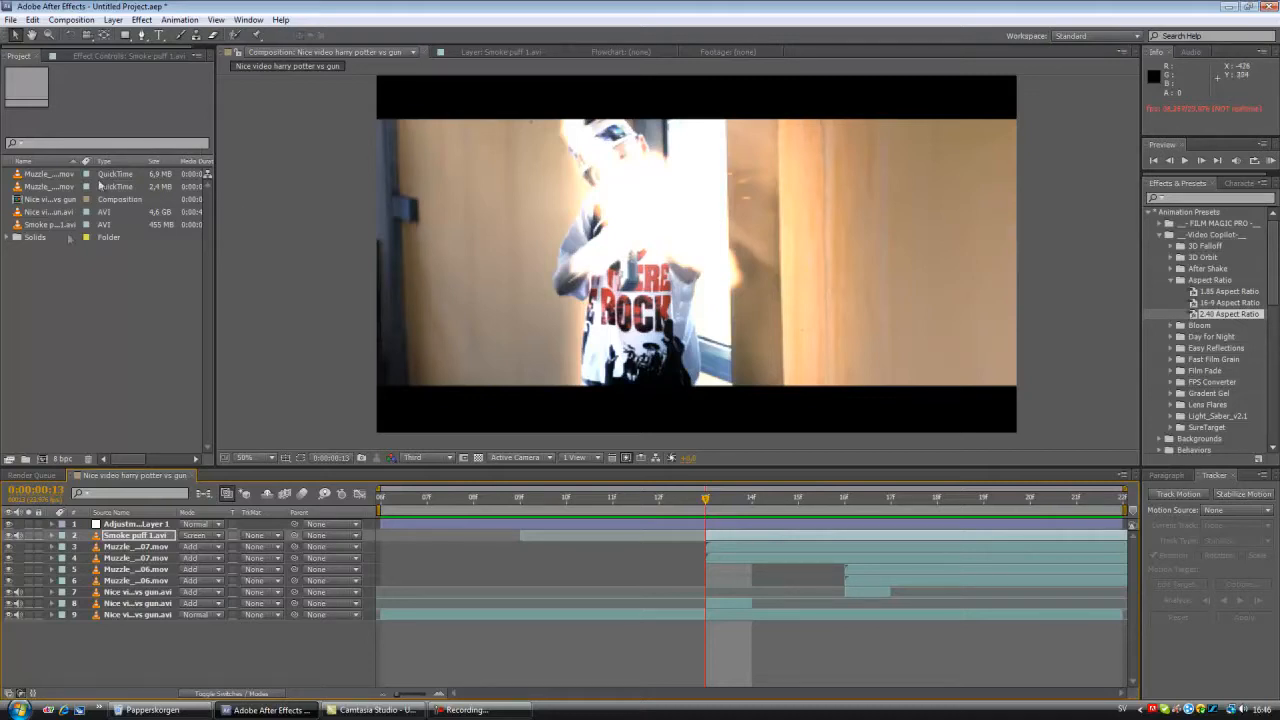
Toggle the adjustment layer's visibility off and on to compare the shot with and without its grading
{"action": "left_click", "coordinate": [10, 525]}
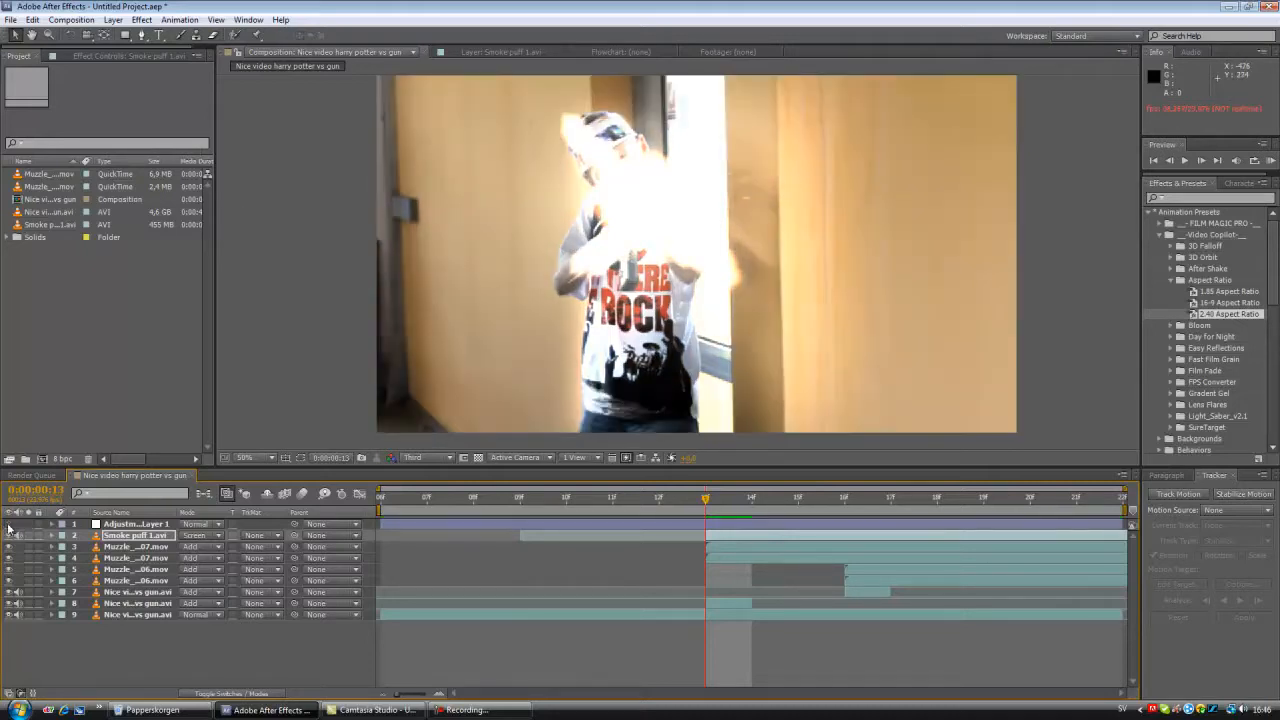
{"action": "left_click", "coordinate": [10, 525]}
{"action": "left_click", "coordinate": [10, 525]}
{"action": "left_click", "coordinate": [10, 525]}
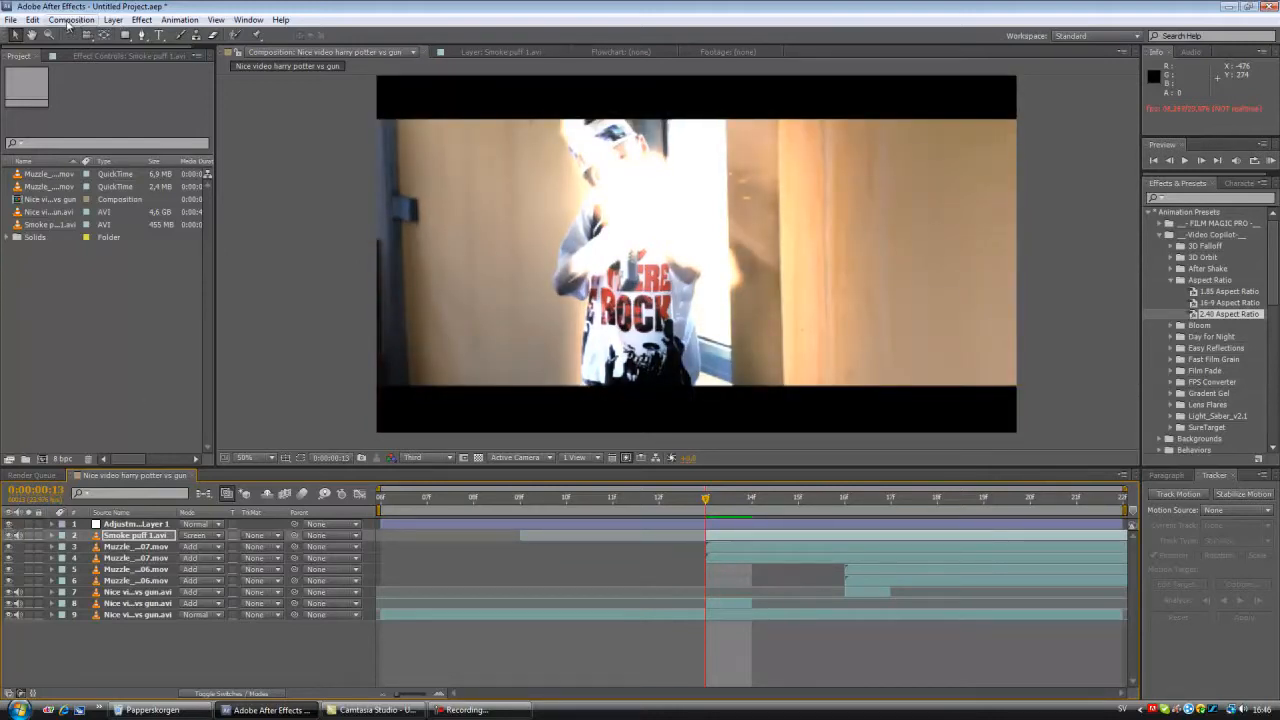
Create a new composition named nklz<z with the existing settings
{"action": "left_click", "coordinate": [70, 22]}
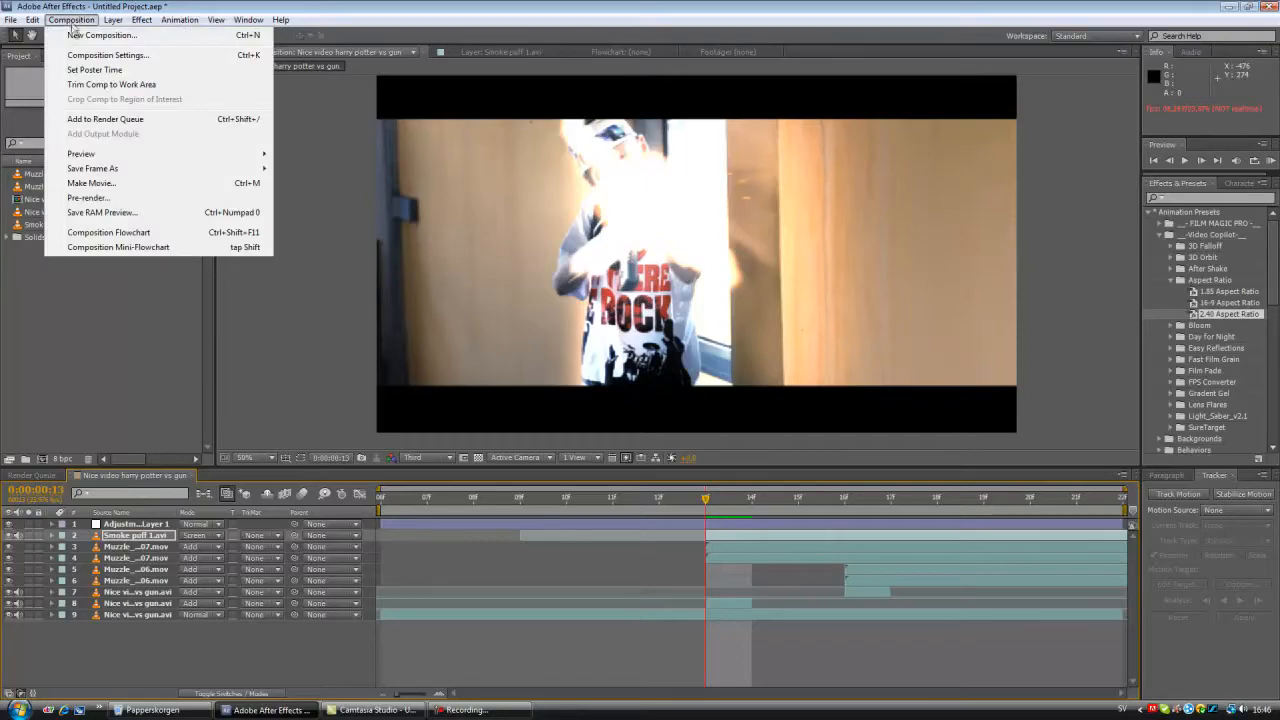
{"action": "left_click", "coordinate": [75, 37]}
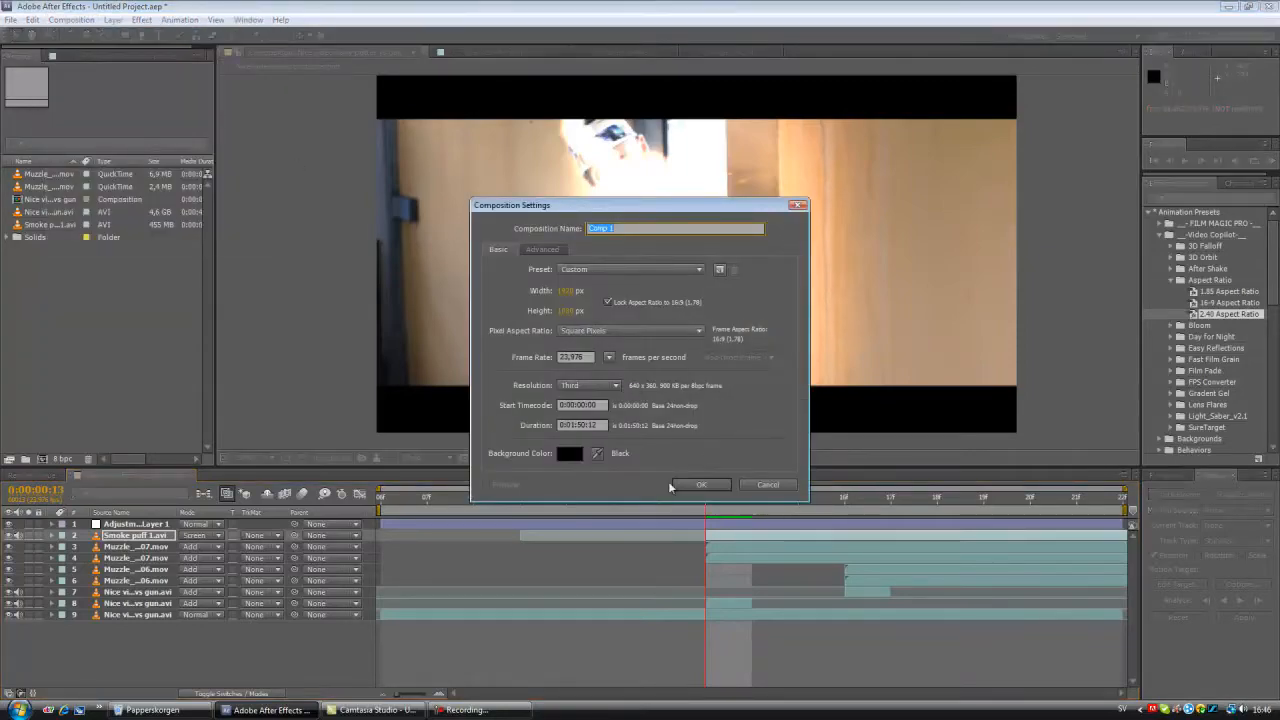
{"action": "type", "text": "nklz<z"}
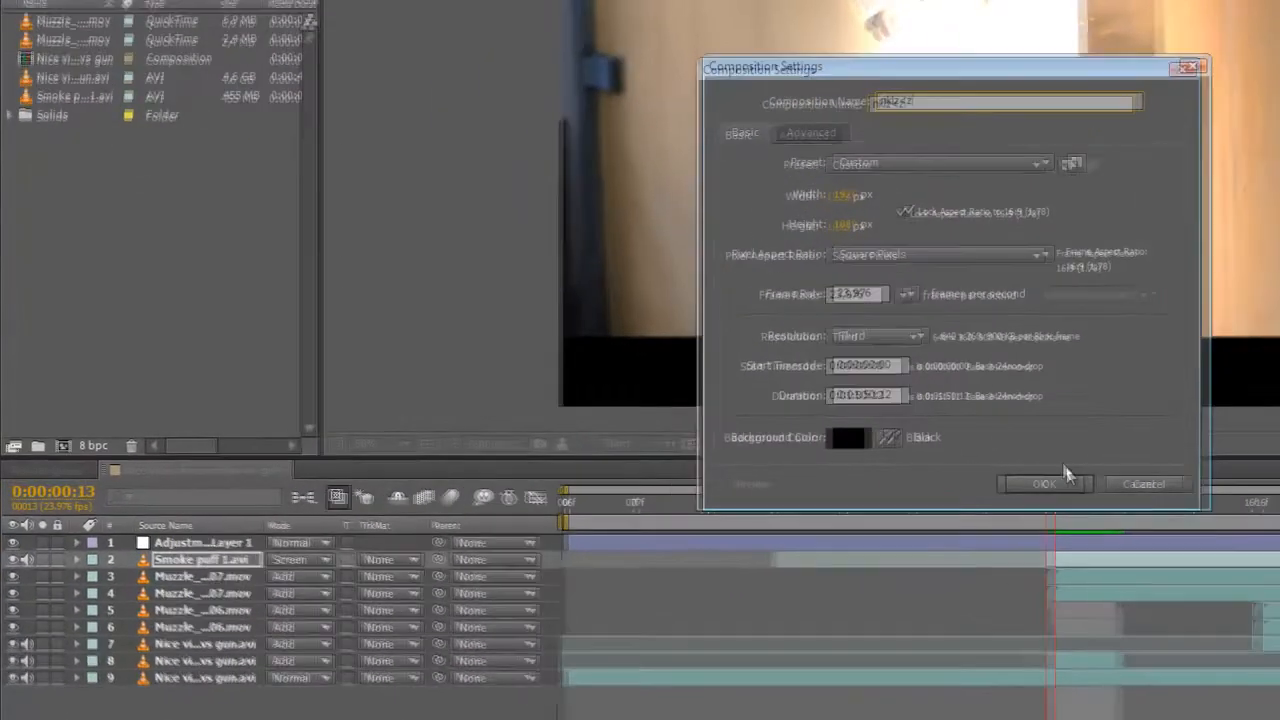
{"action": "left_click", "coordinate": [710, 481]}
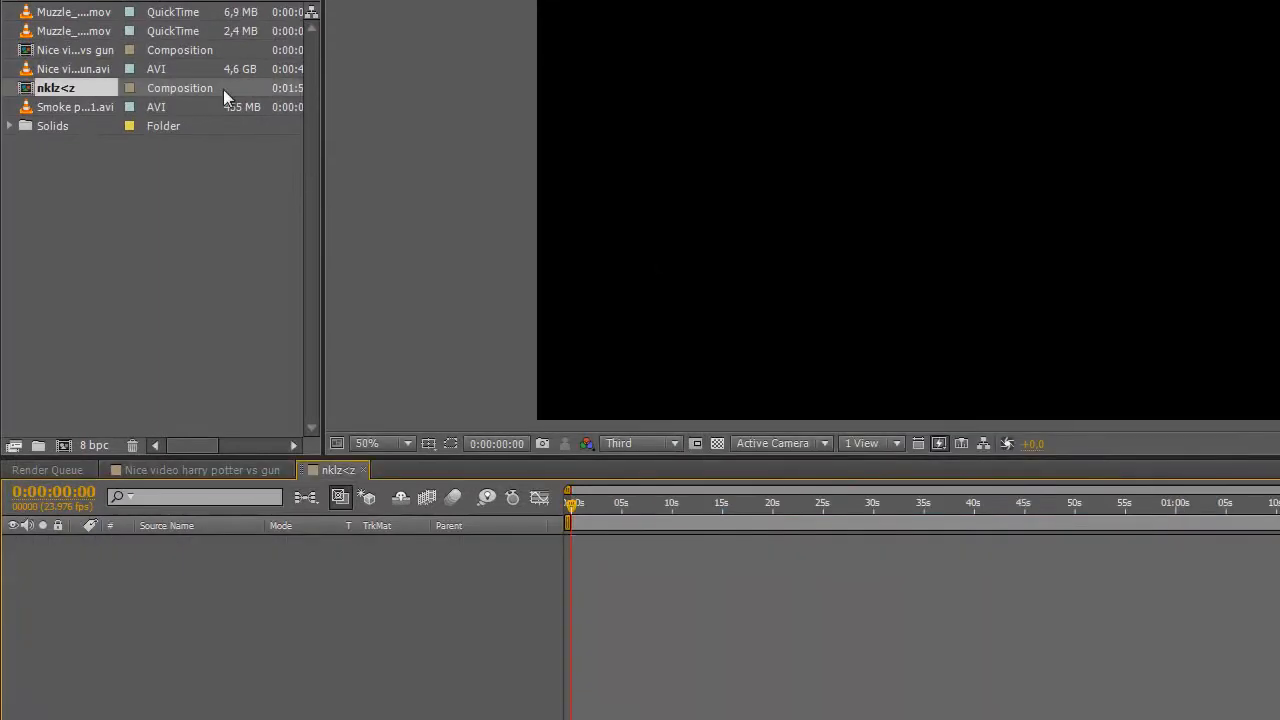
Add the Nice video harry potter vs gun.avi footage to the nklz<z timeline
{"action": "left_click", "coordinate": [103, 179]}
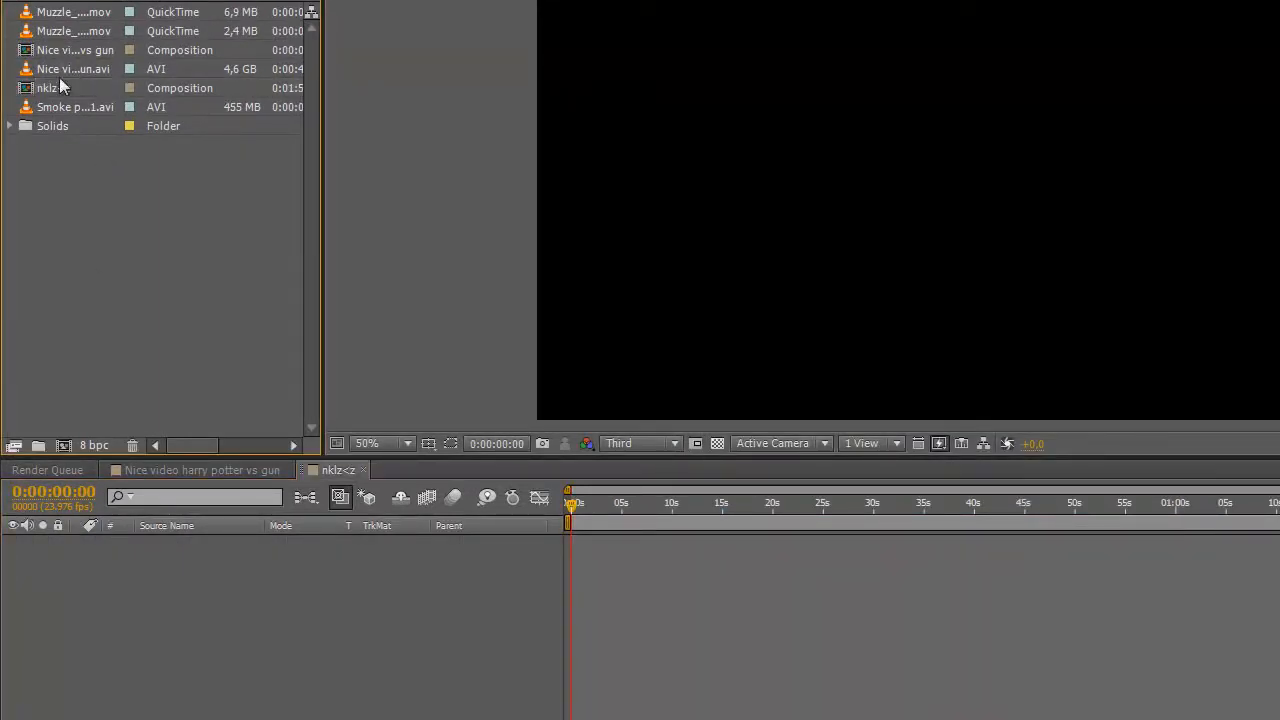
{"action": "left_click", "coordinate": [62, 70]}
{"action": "left_click", "coordinate": [71, 161]}
{"action": "left_click", "coordinate": [48, 70]}
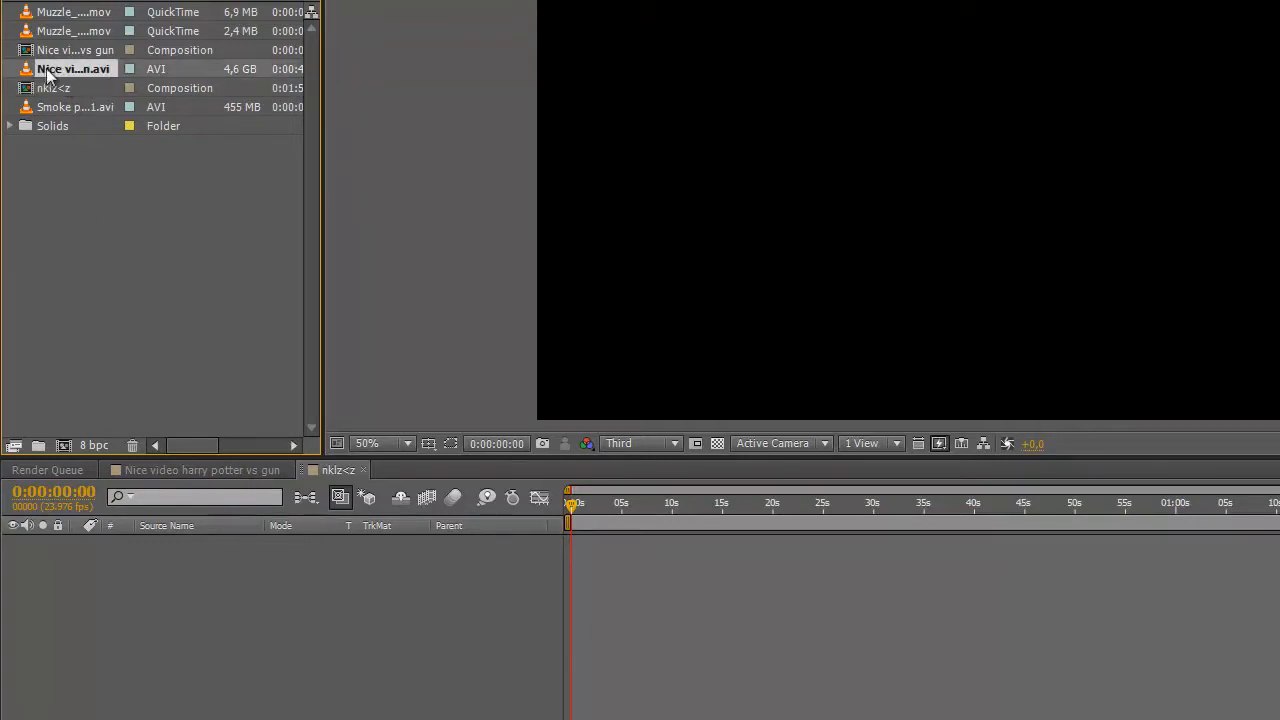
{"action": "left_click_drag", "start_coordinate": [48, 72], "coordinate": [610, 546]}
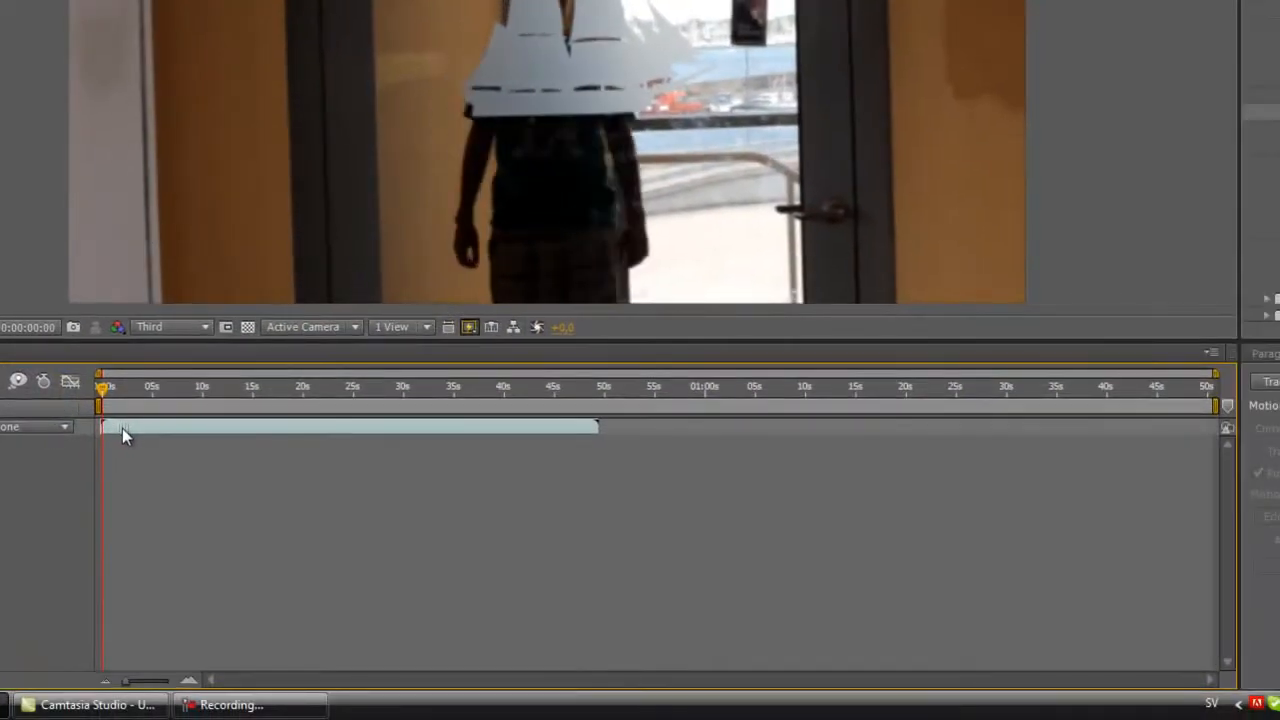
Scrub through the footage to about 33 seconds and try adjusting the clip's start on the timeline
{"action": "left_click", "coordinate": [350, 405]}
{"action": "left_click", "coordinate": [494, 398]}
{"action": "left_click", "coordinate": [307, 400]}
{"action": "left_click", "coordinate": [438, 392]}
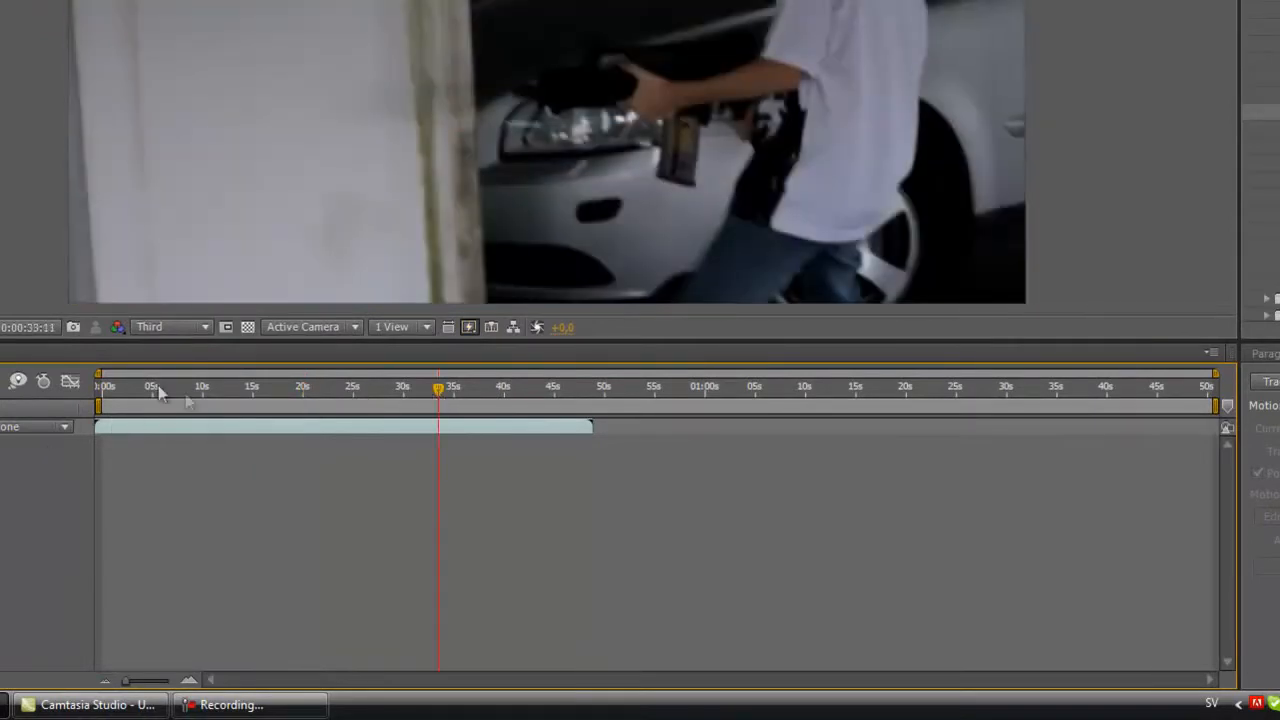
{"action": "left_click_drag", "start_coordinate": [97, 427], "coordinate": [339, 448]}
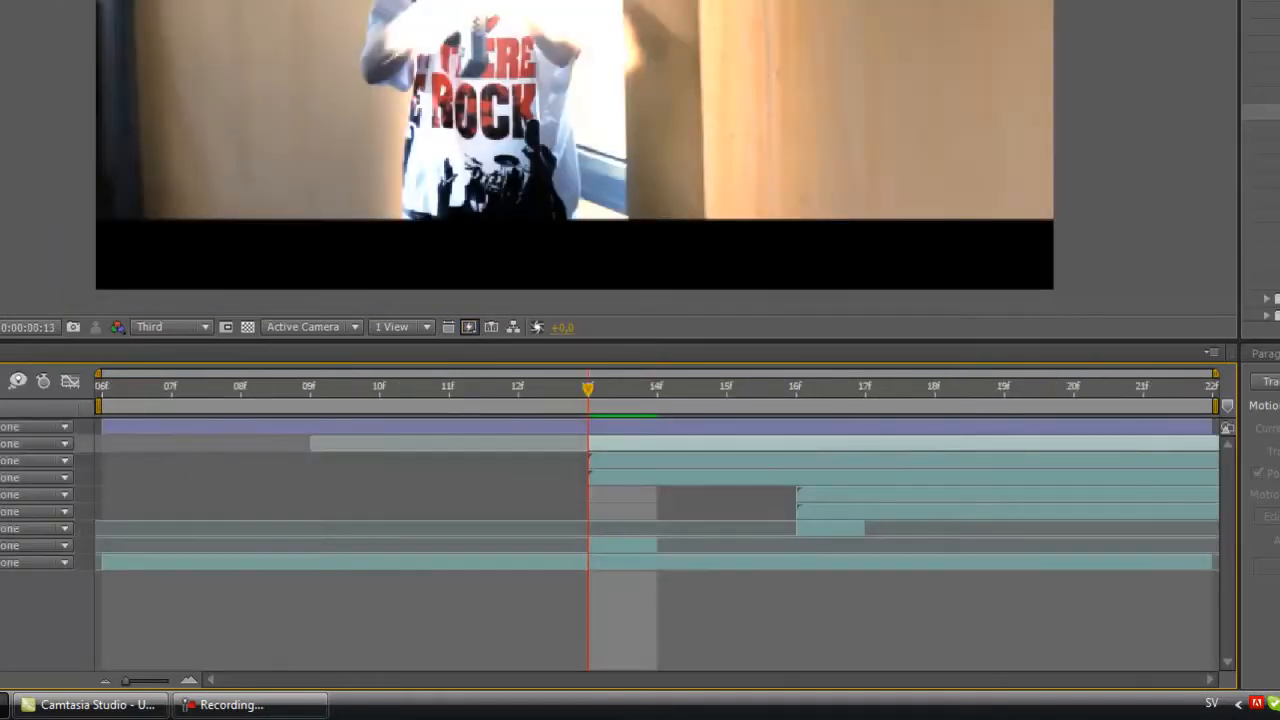
Replace the clip in nklz<z with the bottom footage layer copied from the Nice video harry potter vs gun composition, with the playhead at 0
{"action": "left_click", "coordinate": [260, 579]}
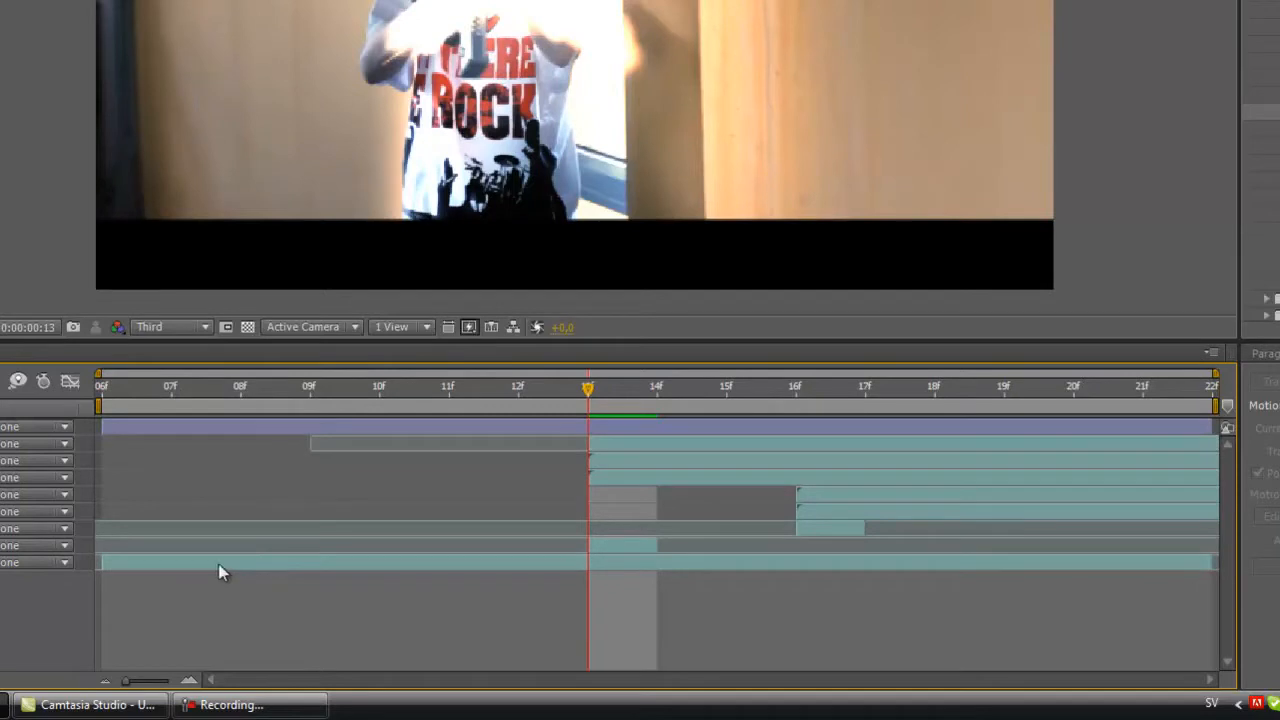
{"action": "left_click", "coordinate": [219, 571]}
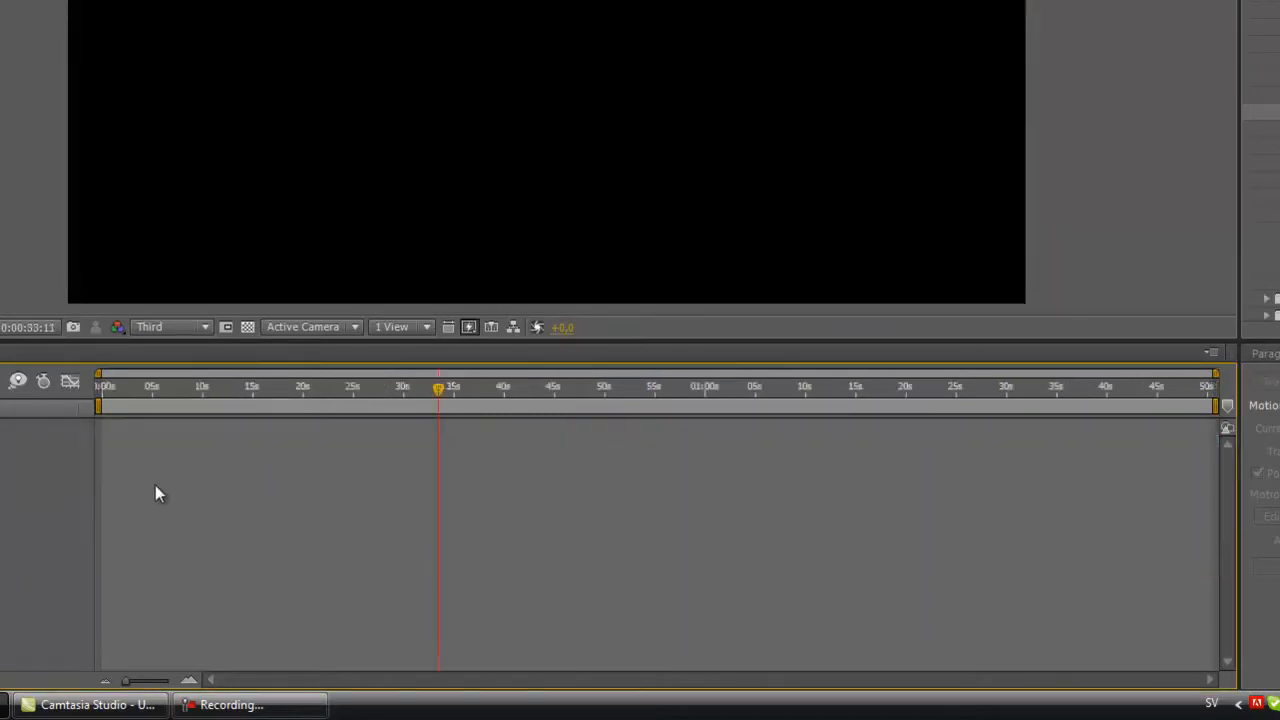
{"action": "left_click", "coordinate": [98, 403]}
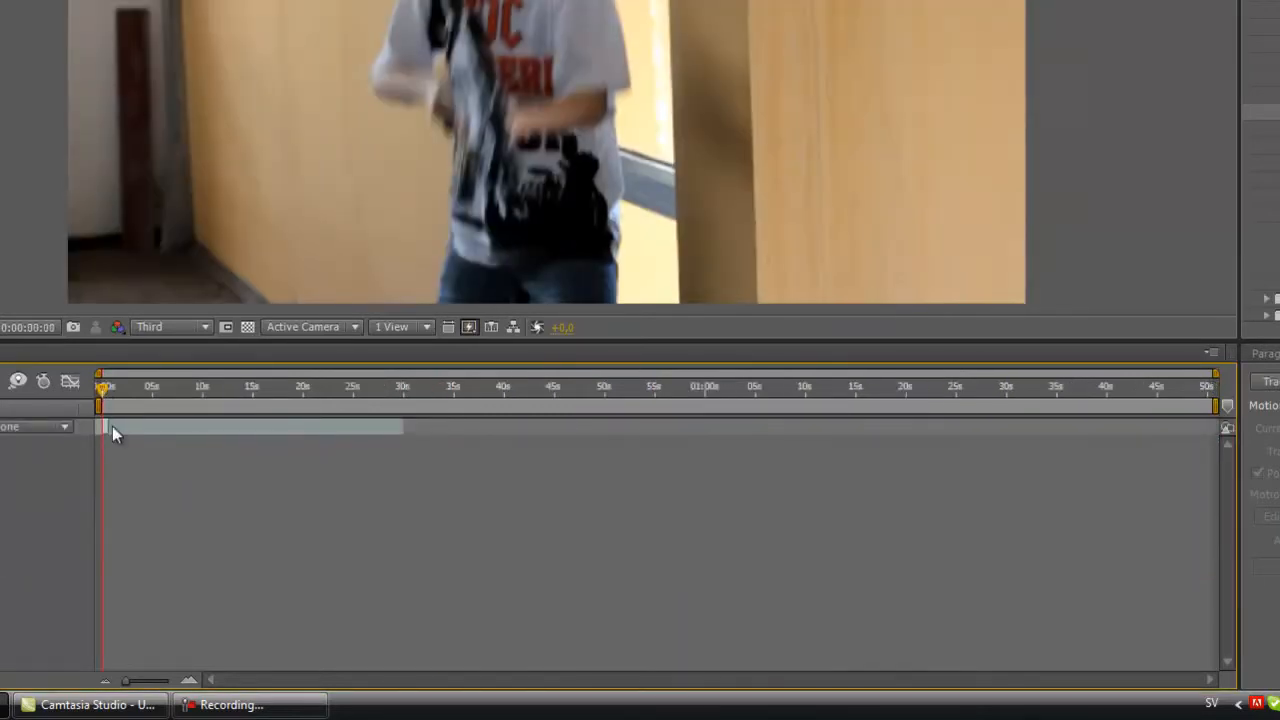
Shorten the work area to the length of the short clip and trim the composition to it
{"action": "left_click_drag", "start_coordinate": [1216, 405], "coordinate": [114, 405]}
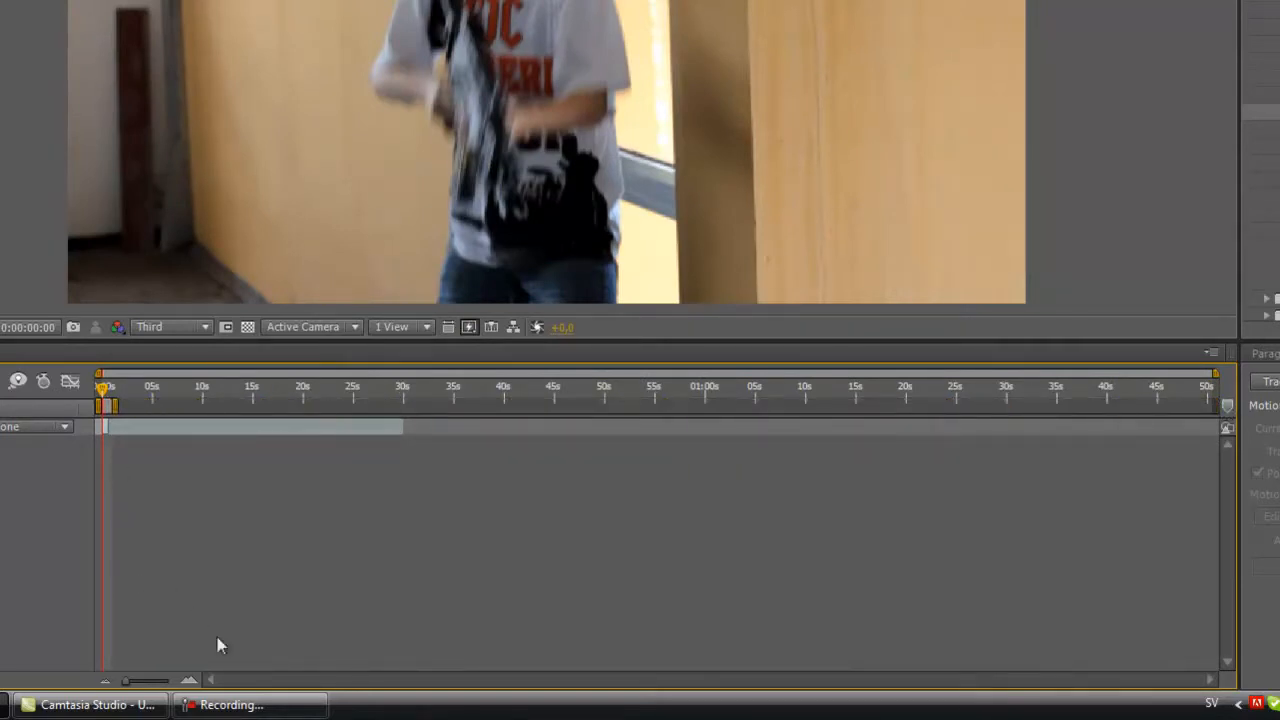
{"action": "left_click", "coordinate": [189, 680]}
{"action": "mouse_move", "coordinate": [187, 404]}
{"action": "left_mouse_down"}
{"action": "mouse_move", "coordinate": [146, 406]}
{"action": "mouse_move", "coordinate": [157, 411]}
{"action": "left_mouse_up"}
{"action": "right_click", "coordinate": [138, 409]}
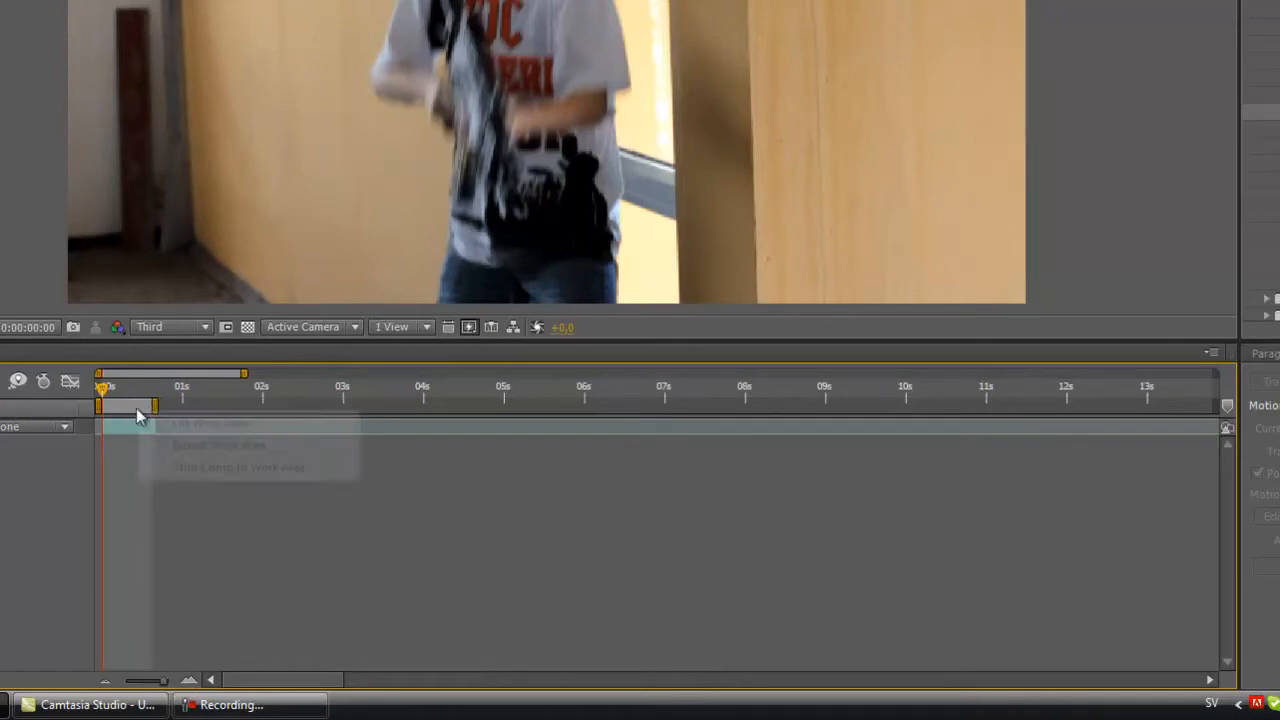
{"action": "left_click", "coordinate": [203, 468]}
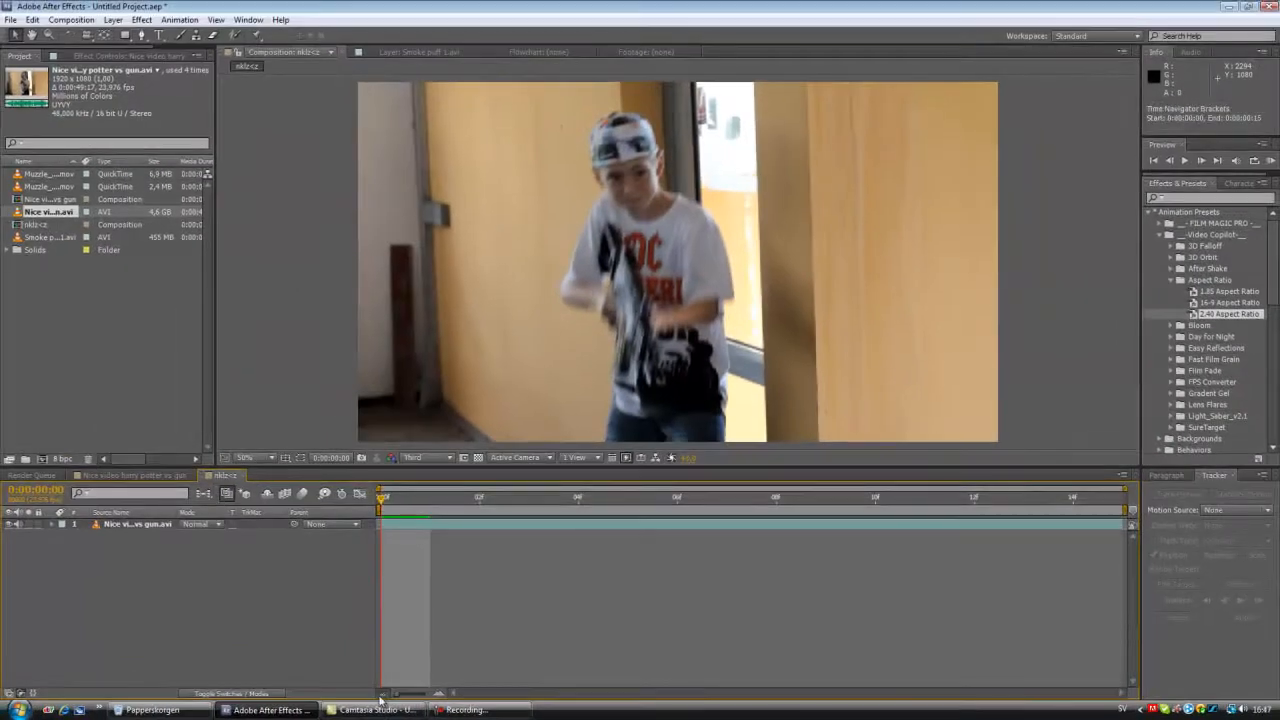
{"action": "left_click", "coordinate": [350, 708]}
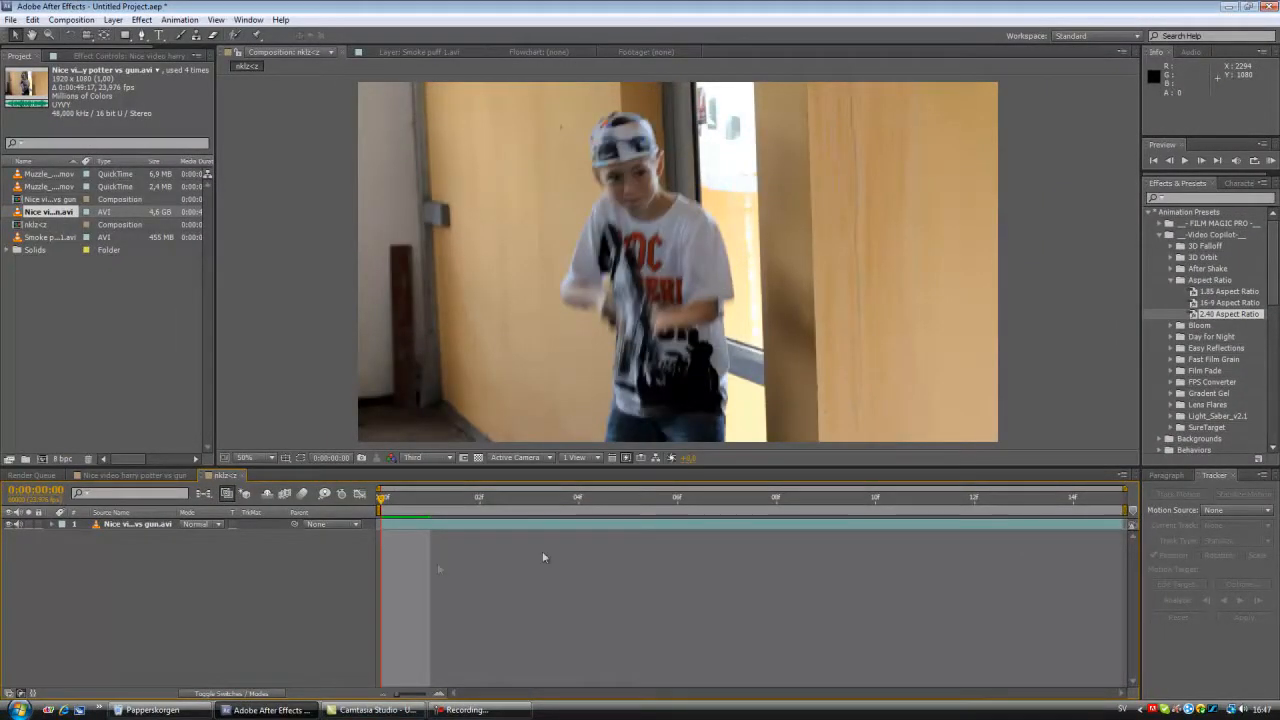
{"action": "left_click", "coordinate": [470, 709]}
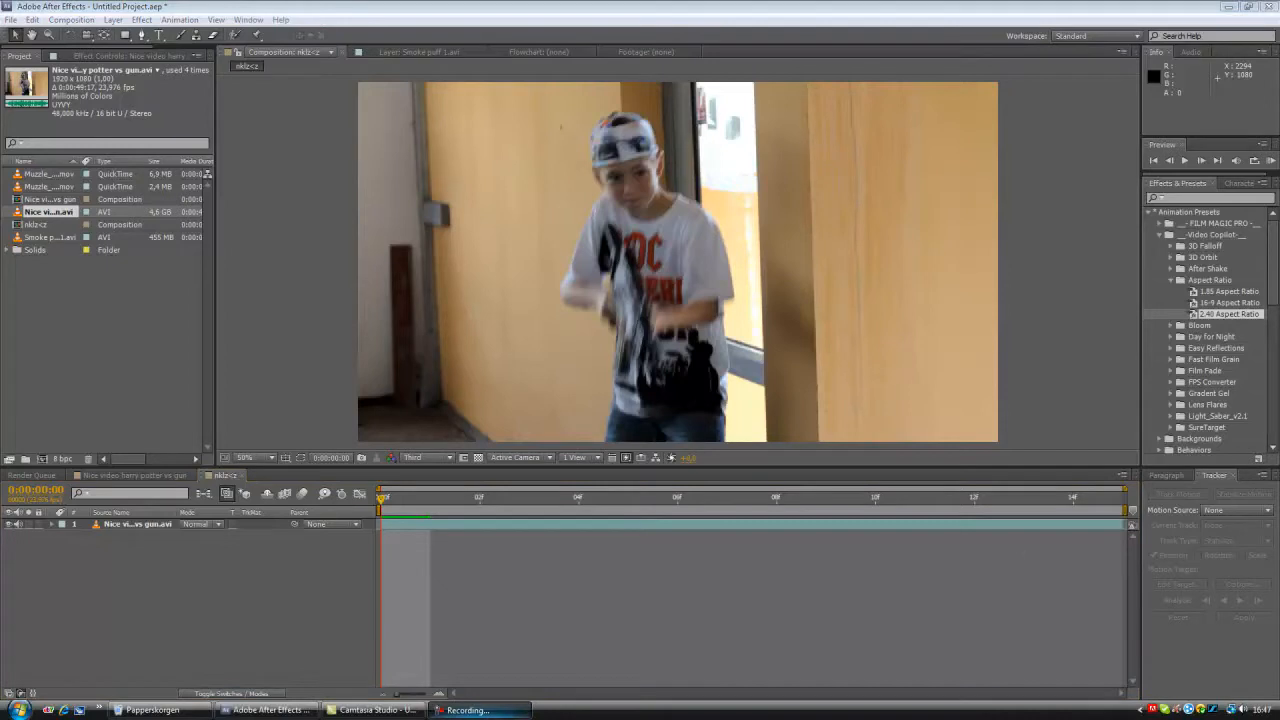
{"action": "left_click", "coordinate": [411, 606]}
{"action": "left_click", "coordinate": [397, 531]}
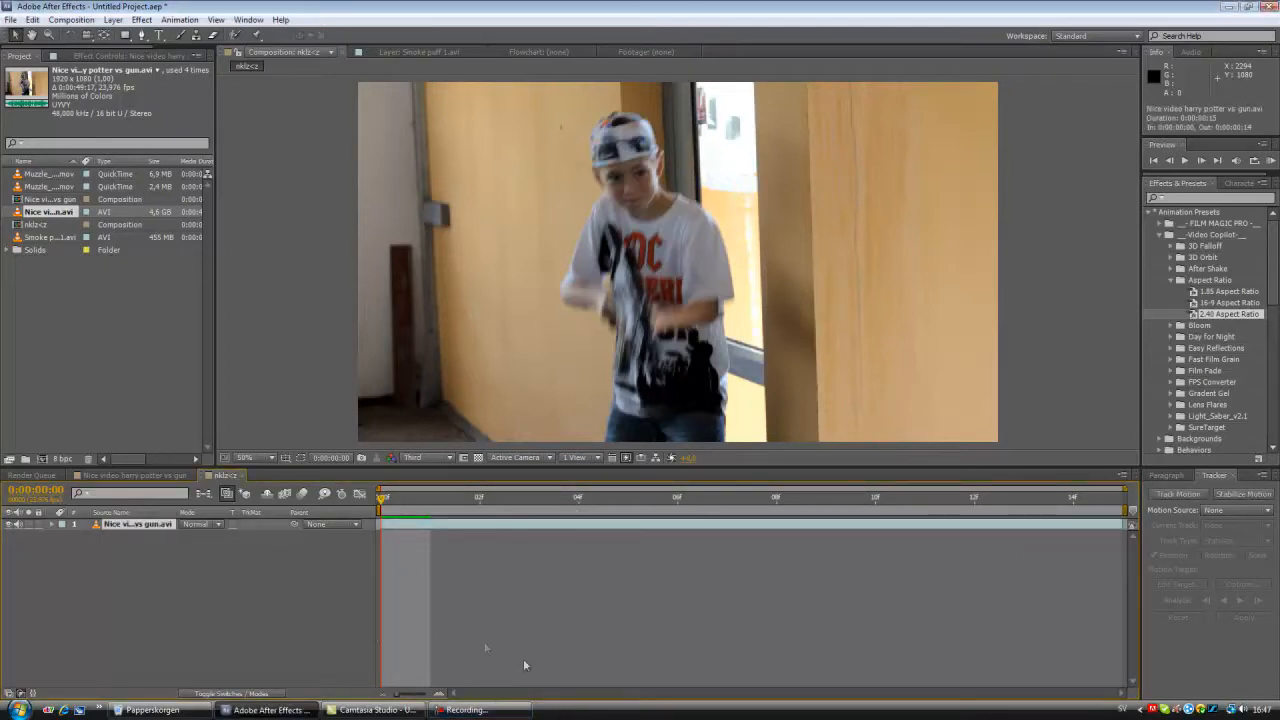
{"action": "left_click", "coordinate": [401, 567]}
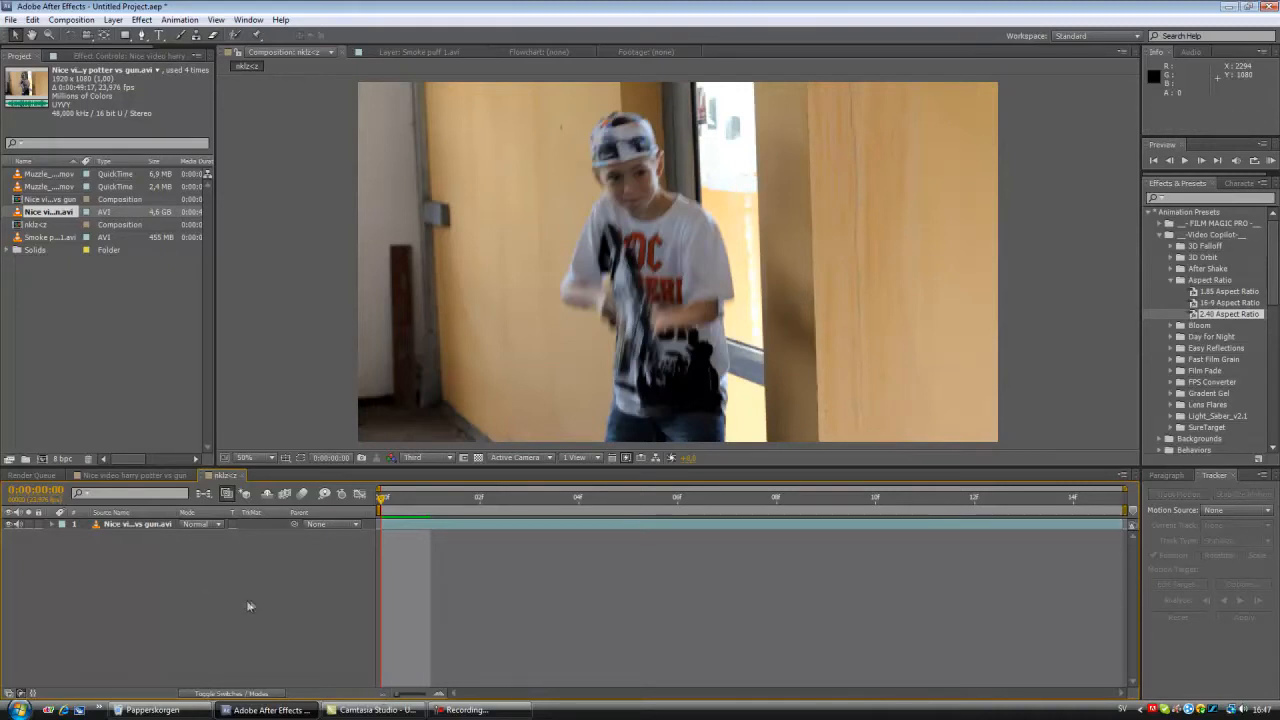
Play through the trimmed clip and stop the playhead at frame 7, where the gun is aimed at the camera
{"action": "left_click_drag", "start_coordinate": [390, 505], "coordinate": [677, 500]}
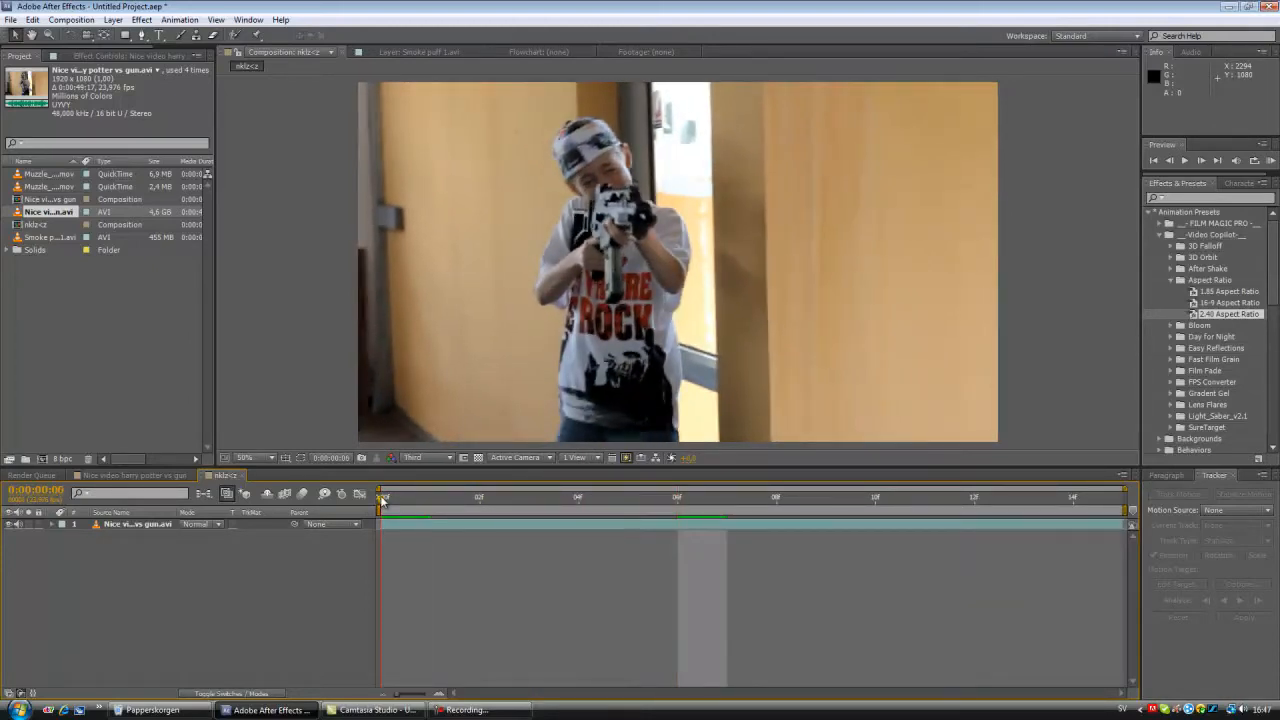
{"action": "key", "text": "space"}
{"action": "key", "text": "space"}
{"action": "key", "text": "space"}
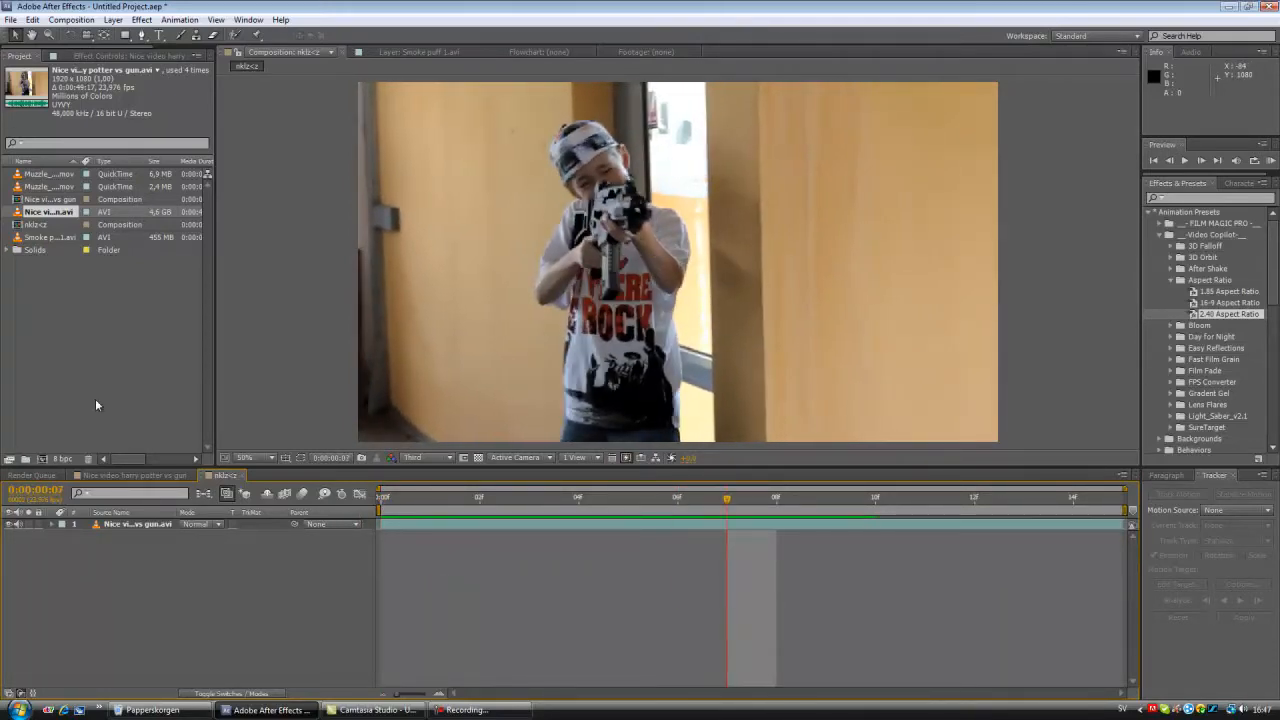
Add the Muzzle_Flash_Straight_06.mov and Muzzle_Flash_Straight_07.mov clips above the footage, starting at frame 7
{"action": "left_click", "coordinate": [53, 306]}
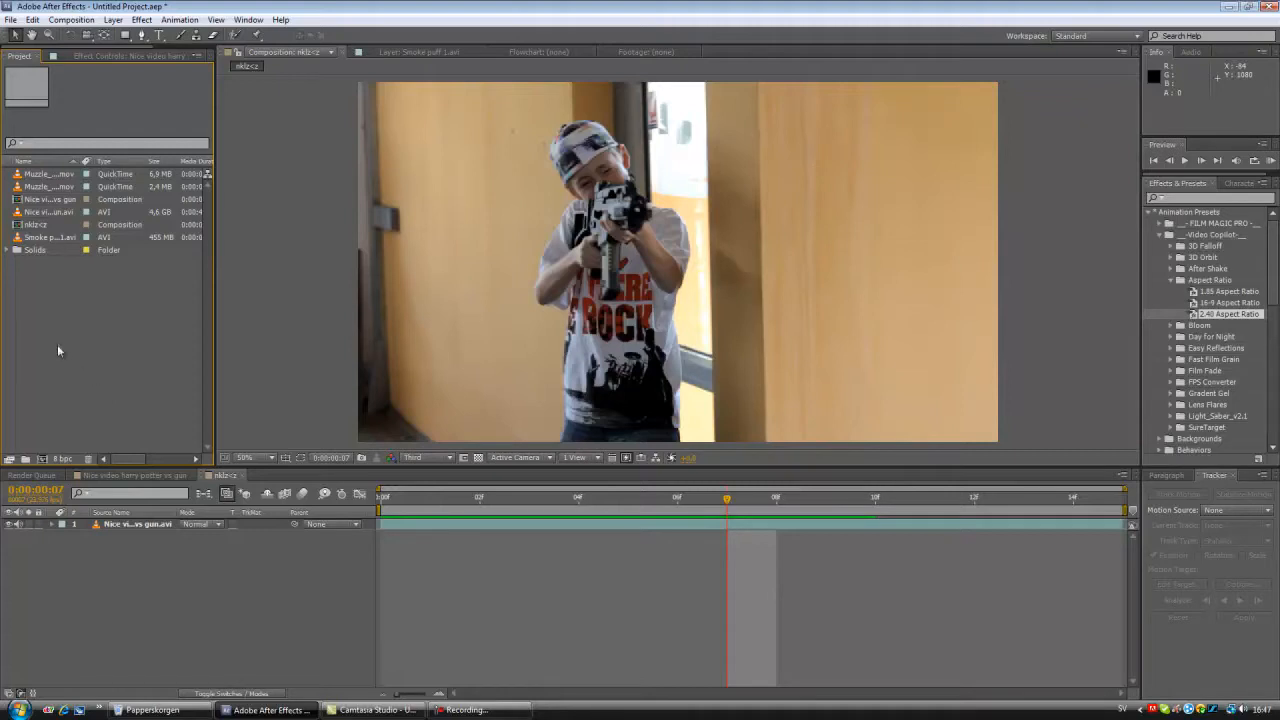
{"action": "left_click", "coordinate": [53, 187]}
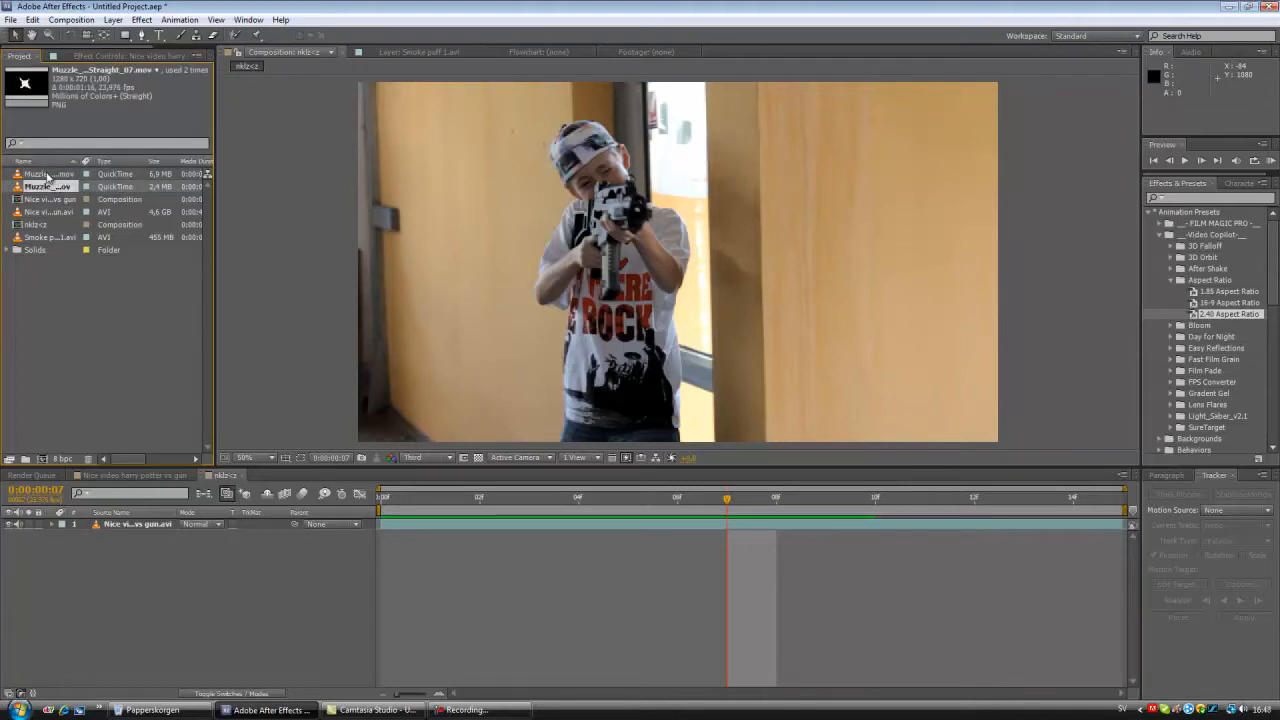
{"action": "left_click", "coordinate": [47, 175]}
{"action": "left_click", "coordinate": [51, 188]}
{"action": "left_click", "coordinate": [47, 176]}
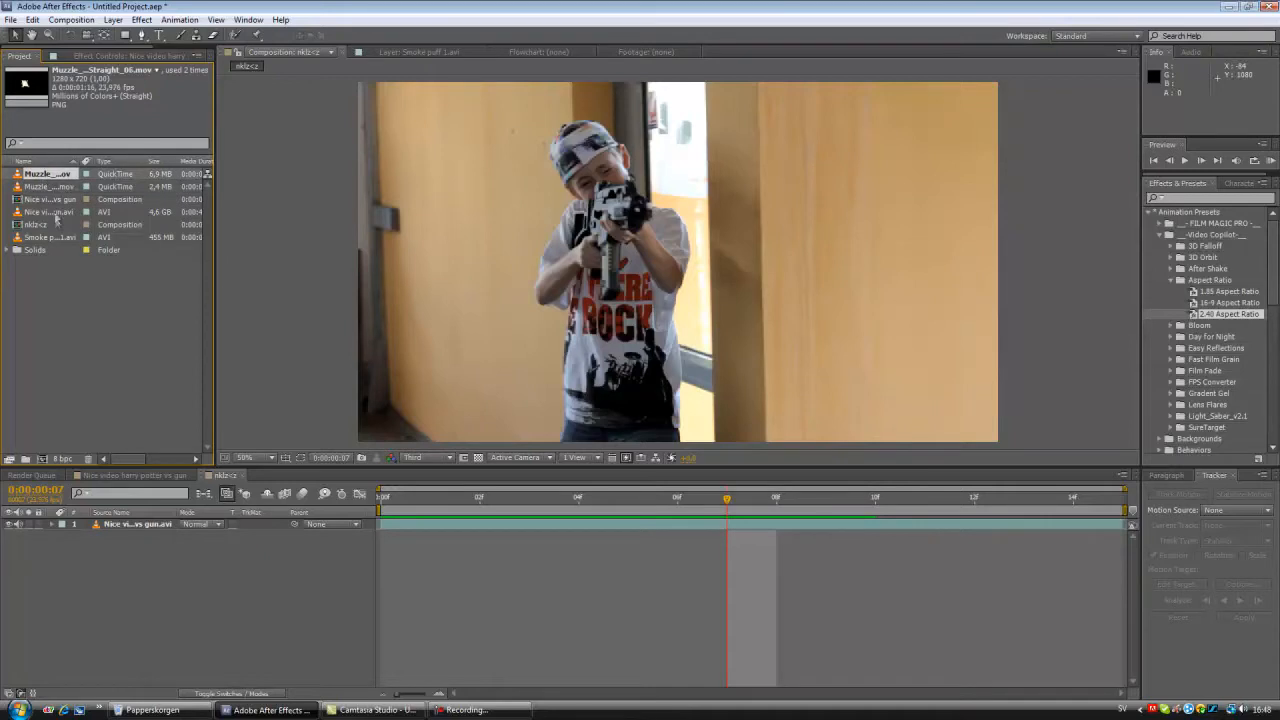
{"action": "left_click", "coordinate": [47, 188], "text": "shift"}
{"action": "mouse_move", "coordinate": [47, 188]}
{"action": "left_mouse_down"}
{"action": "mouse_move", "coordinate": [420, 400]}
{"action": "mouse_move", "coordinate": [690, 530]}
{"action": "mouse_move", "coordinate": [708, 573]}
{"action": "left_mouse_up"}
{"action": "left_click", "coordinate": [77, 573]}
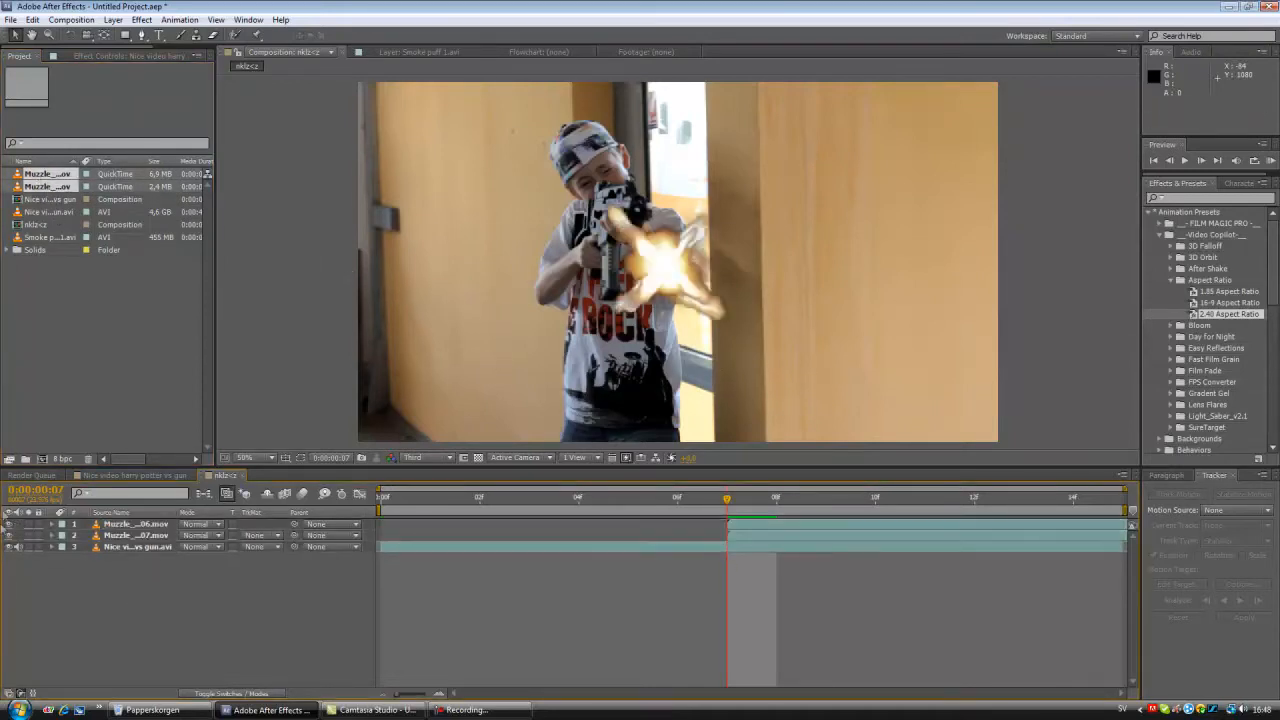
Hide the Muzzle_Flash_Straight_07.mov layer, and enlarge and position the Muzzle_Flash_Straight_06.mov flash over the gun's muzzle
{"action": "left_click", "coordinate": [10, 536]}
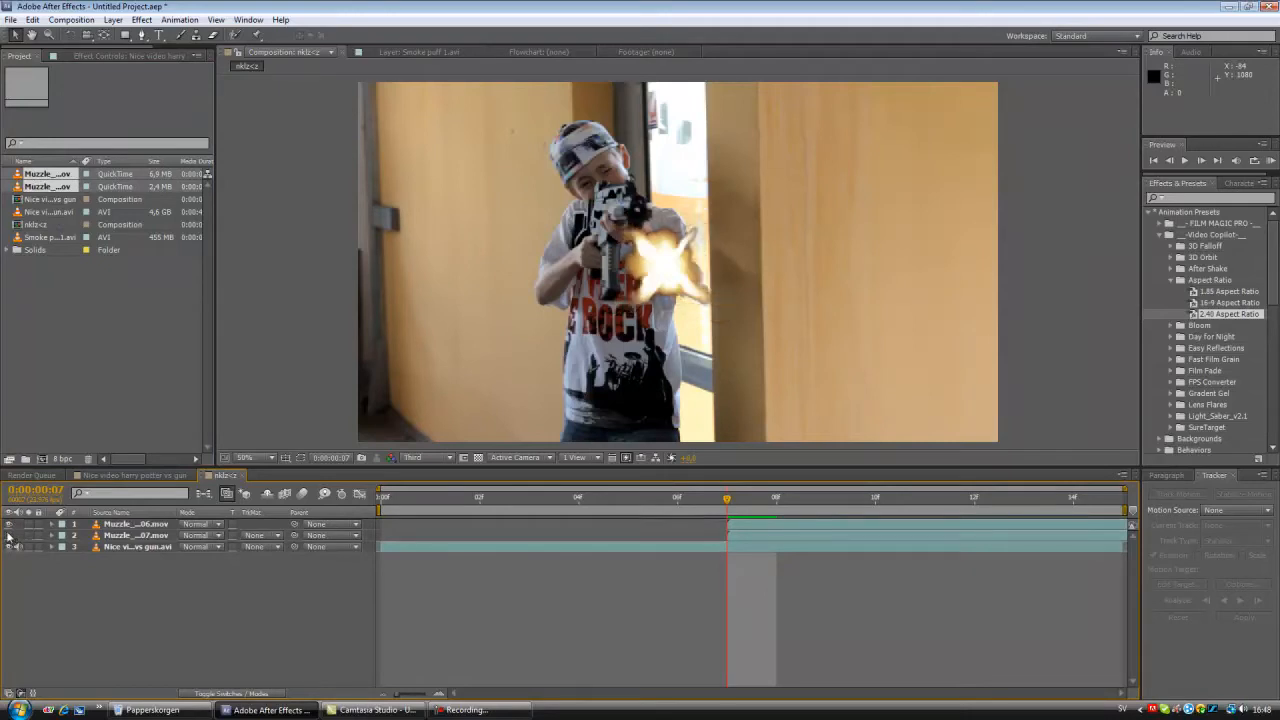
{"action": "left_click", "coordinate": [774, 525]}
{"action": "left_click", "coordinate": [666, 252]}
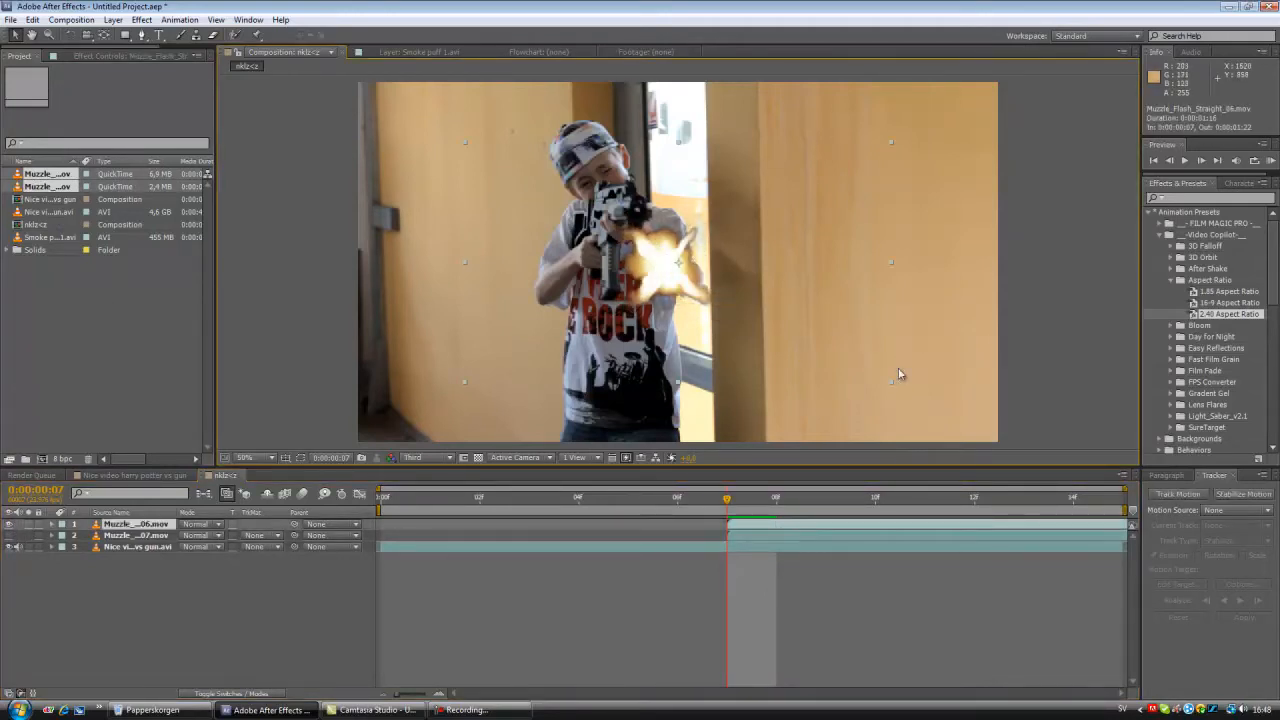
{"action": "left_click_drag", "start_coordinate": [891, 384], "coordinate": [1153, 585]}
{"action": "left_click_drag", "start_coordinate": [665, 262], "coordinate": [628, 216]}
{"action": "key", "text": "comma"}
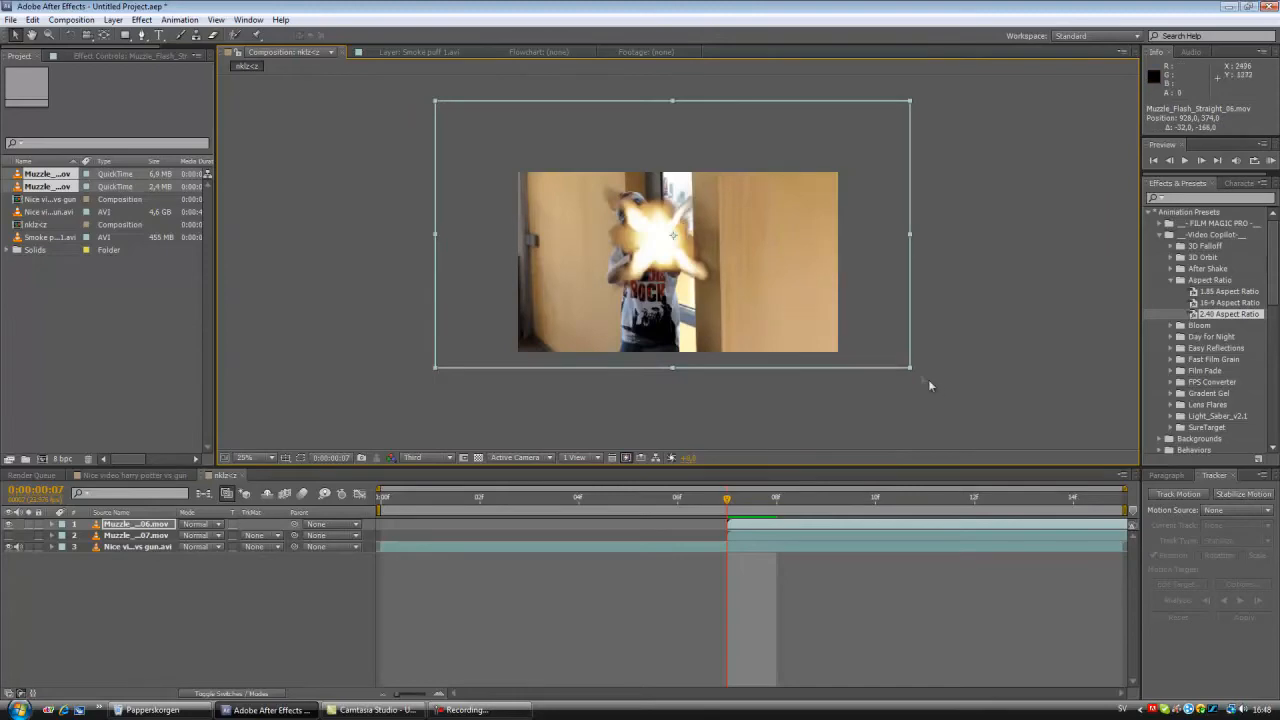
{"action": "left_click_drag", "start_coordinate": [909, 369], "coordinate": [870, 346]}
{"action": "left_click_drag", "start_coordinate": [673, 237], "coordinate": [680, 237]}
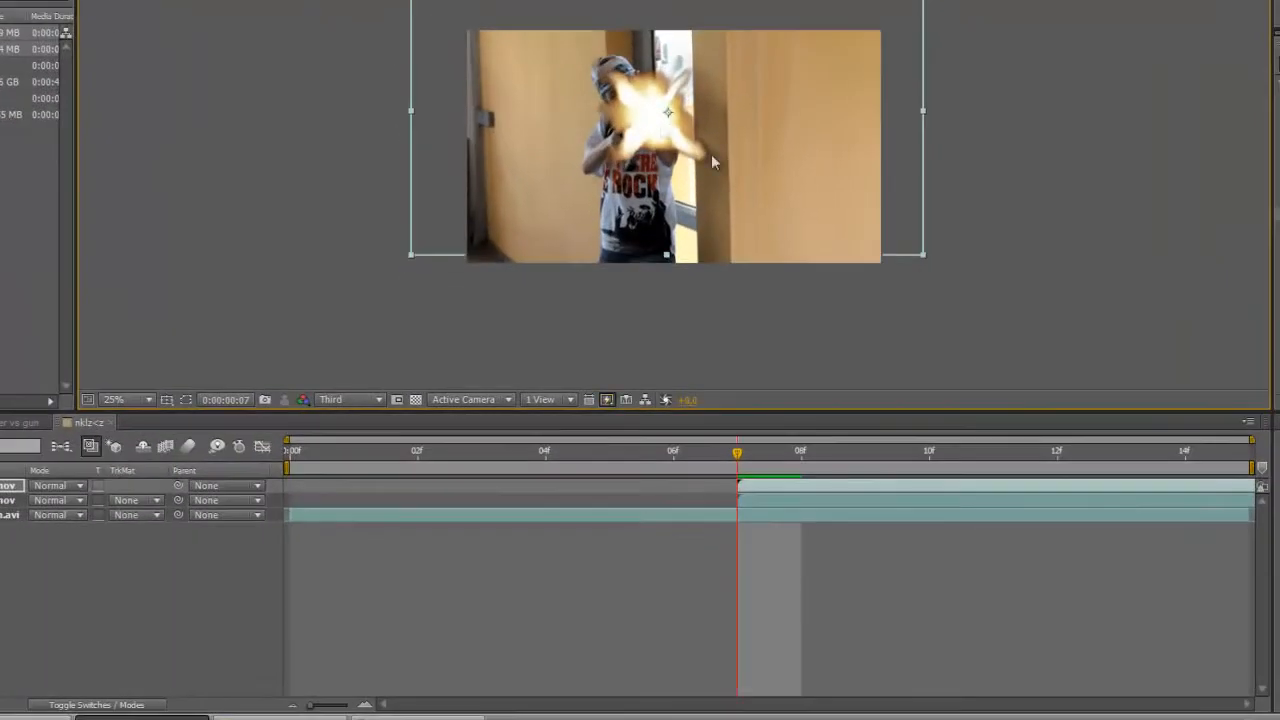
{"action": "mouse_move", "coordinate": [676, 118]}
{"action": "left_mouse_down"}
{"action": "mouse_move", "coordinate": [806, 125]}
{"action": "mouse_move", "coordinate": [664, 114]}
{"action": "left_mouse_up"}
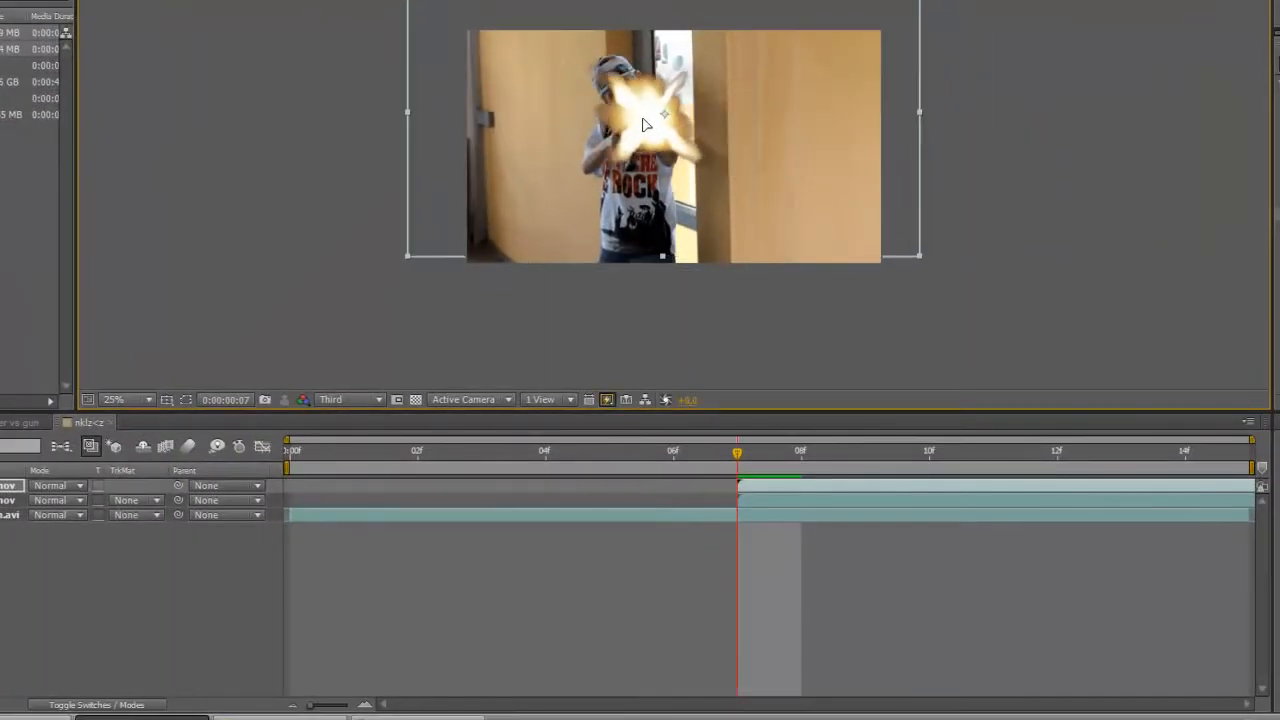
Set the Muzzle_Flash_Straight_06.mov layer's blending mode to Add and nudge the flash onto the gun's muzzle
{"action": "left_click", "coordinate": [48, 487]}
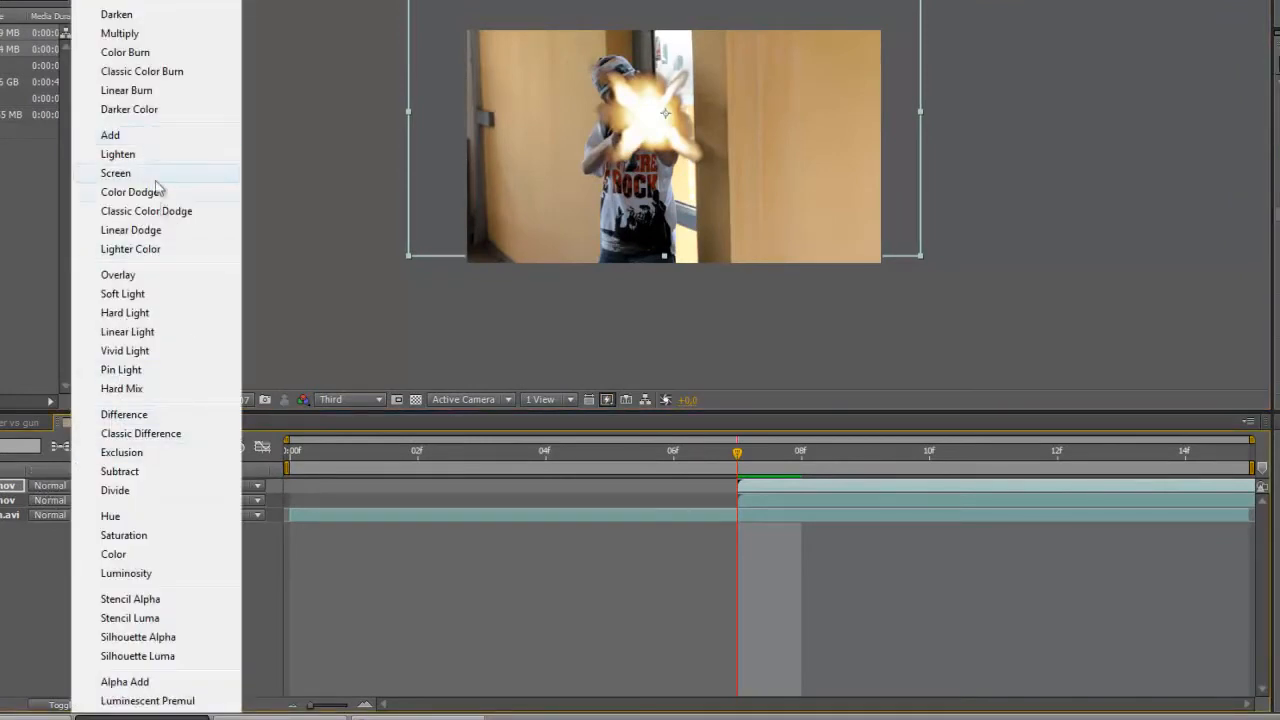
{"action": "left_click", "coordinate": [126, 137]}
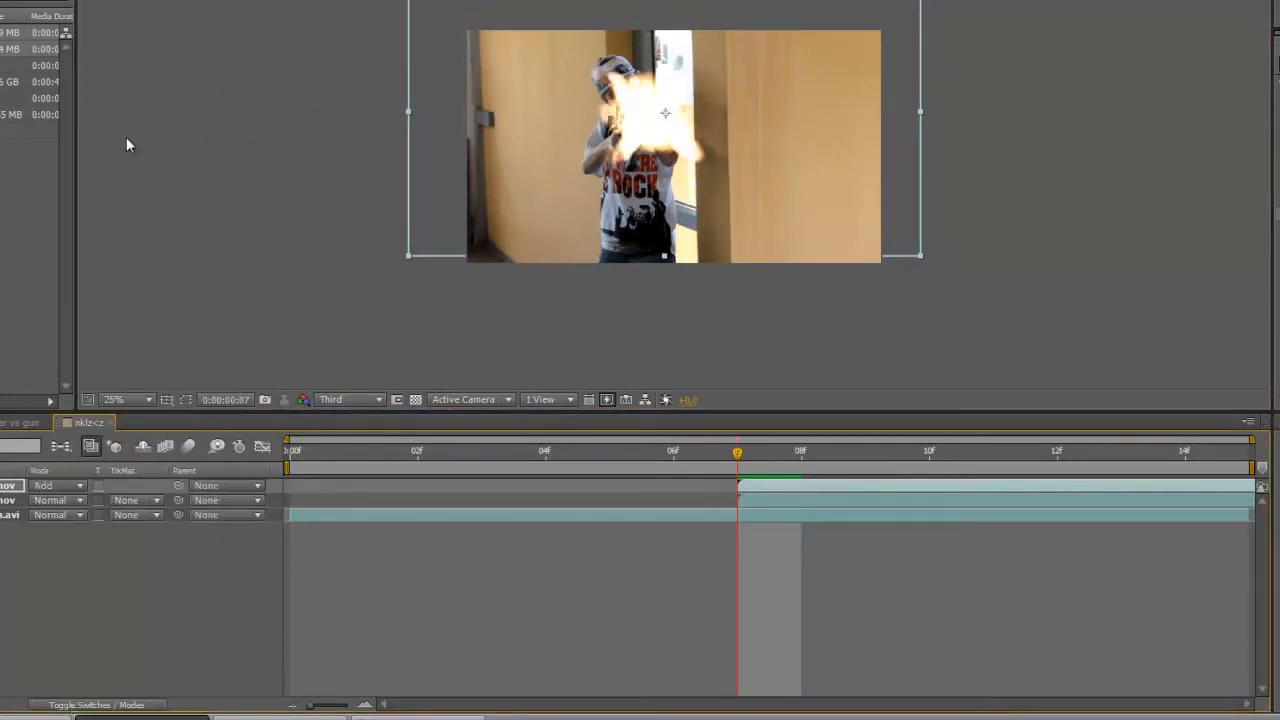
{"action": "mouse_move", "coordinate": [663, 118]}
{"action": "left_mouse_down"}
{"action": "mouse_move", "coordinate": [746, 153]}
{"action": "mouse_move", "coordinate": [665, 122]}
{"action": "left_mouse_up"}
{"action": "left_click", "coordinate": [1122, 124]}
{"action": "left_click", "coordinate": [52, 487]}
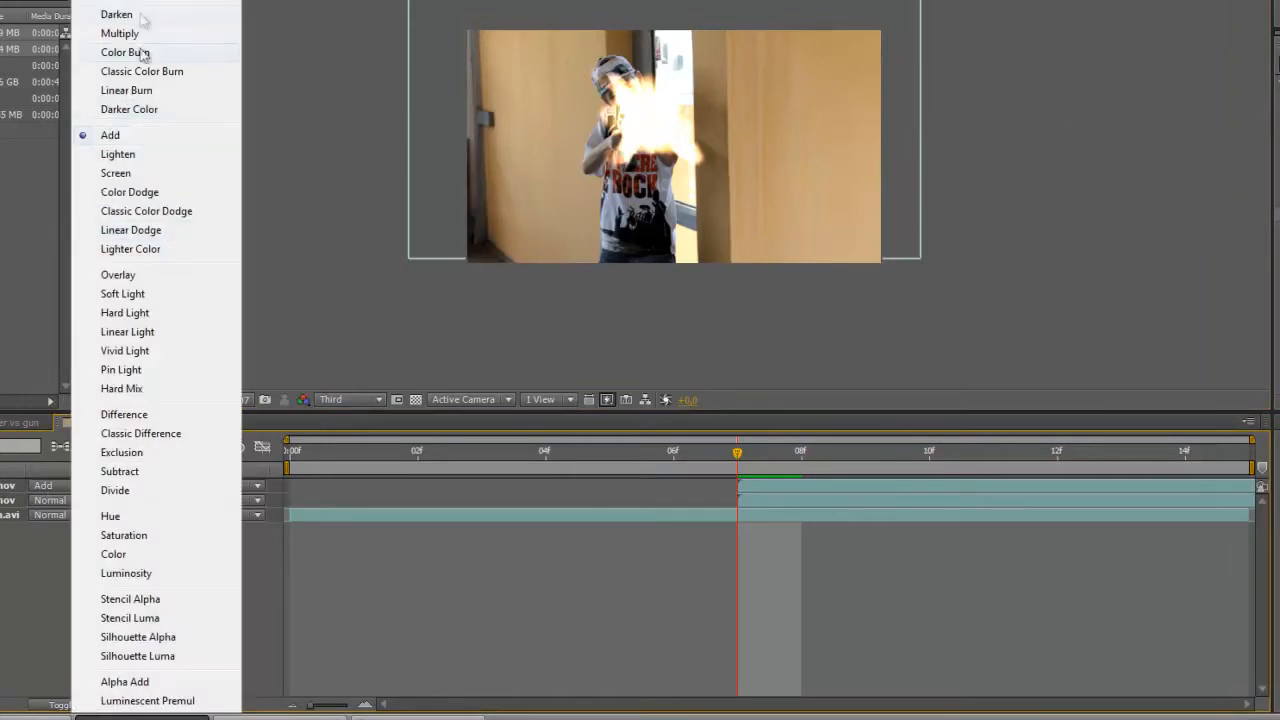
{"action": "left_click", "coordinate": [138, 1]}
{"action": "mouse_move", "coordinate": [680, 145]}
{"action": "left_mouse_down"}
{"action": "mouse_move", "coordinate": [706, 164]}
{"action": "mouse_move", "coordinate": [682, 144]}
{"action": "left_mouse_up"}
{"action": "left_click", "coordinate": [55, 485]}
{"action": "left_click", "coordinate": [100, 131]}
{"action": "mouse_move", "coordinate": [663, 110]}
{"action": "left_mouse_down"}
{"action": "mouse_move", "coordinate": [656, 147]}
{"action": "mouse_move", "coordinate": [665, 112]}
{"action": "left_mouse_up"}
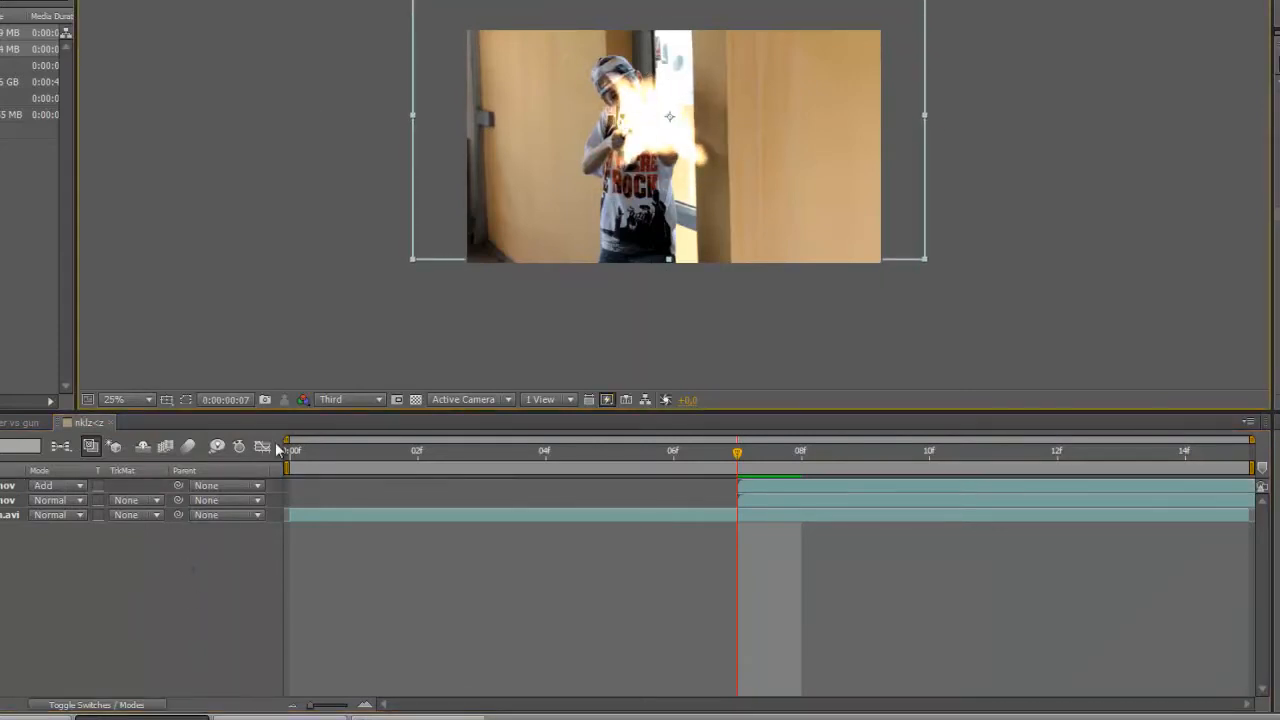
Enlarge the flash slightly and fine-tune its position over the gun barrel
{"action": "scroll", "coordinate": [673, 148], "scroll_direction": "up", "scroll_amount": 2}
{"action": "left_click_drag", "start_coordinate": [671, 115], "coordinate": [923, 163]}
{"action": "left_click", "coordinate": [131, 594]}
{"action": "left_click_drag", "start_coordinate": [611, 106], "coordinate": [625, 109]}
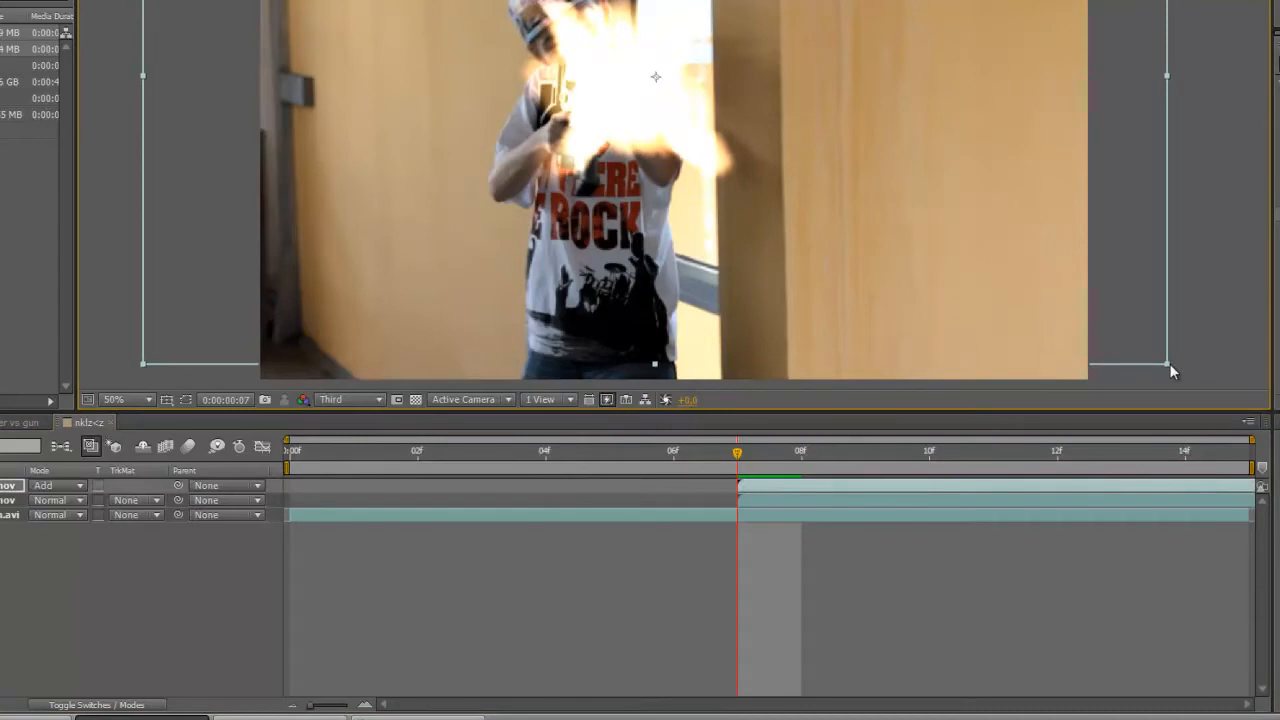
{"action": "left_click_drag", "start_coordinate": [1167, 365], "coordinate": [1197, 381]}
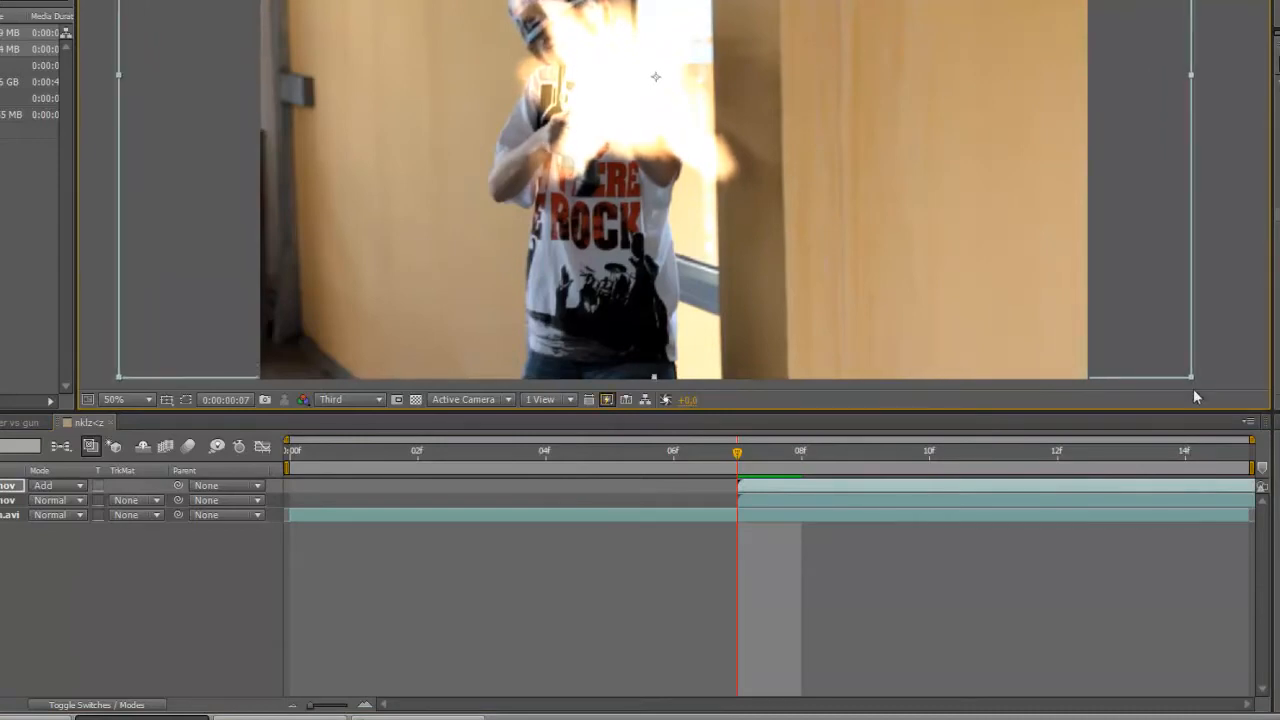
{"action": "mouse_move", "coordinate": [623, 108]}
{"action": "left_mouse_down"}
{"action": "mouse_move", "coordinate": [605, 78]}
{"action": "mouse_move", "coordinate": [621, 105]}
{"action": "left_mouse_up"}
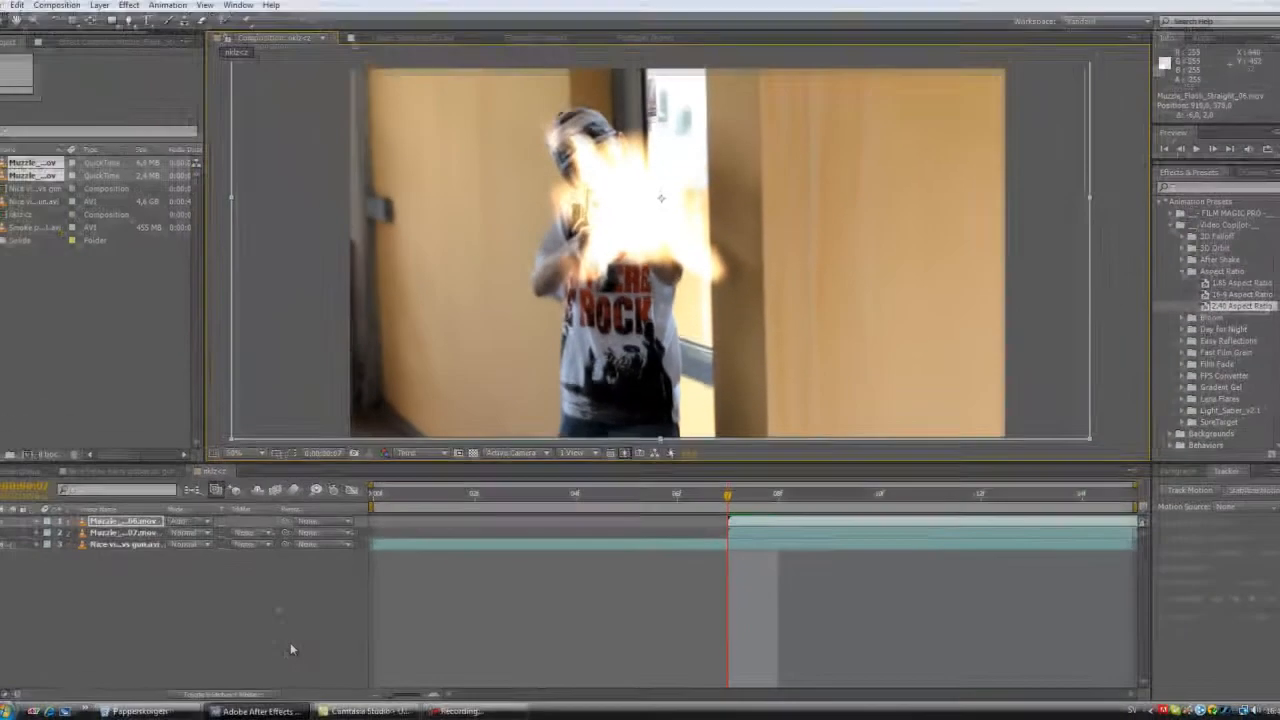
{"action": "left_click", "coordinate": [198, 636]}
{"action": "scroll", "coordinate": [682, 298], "scroll_direction": "down", "scroll_amount": 2}
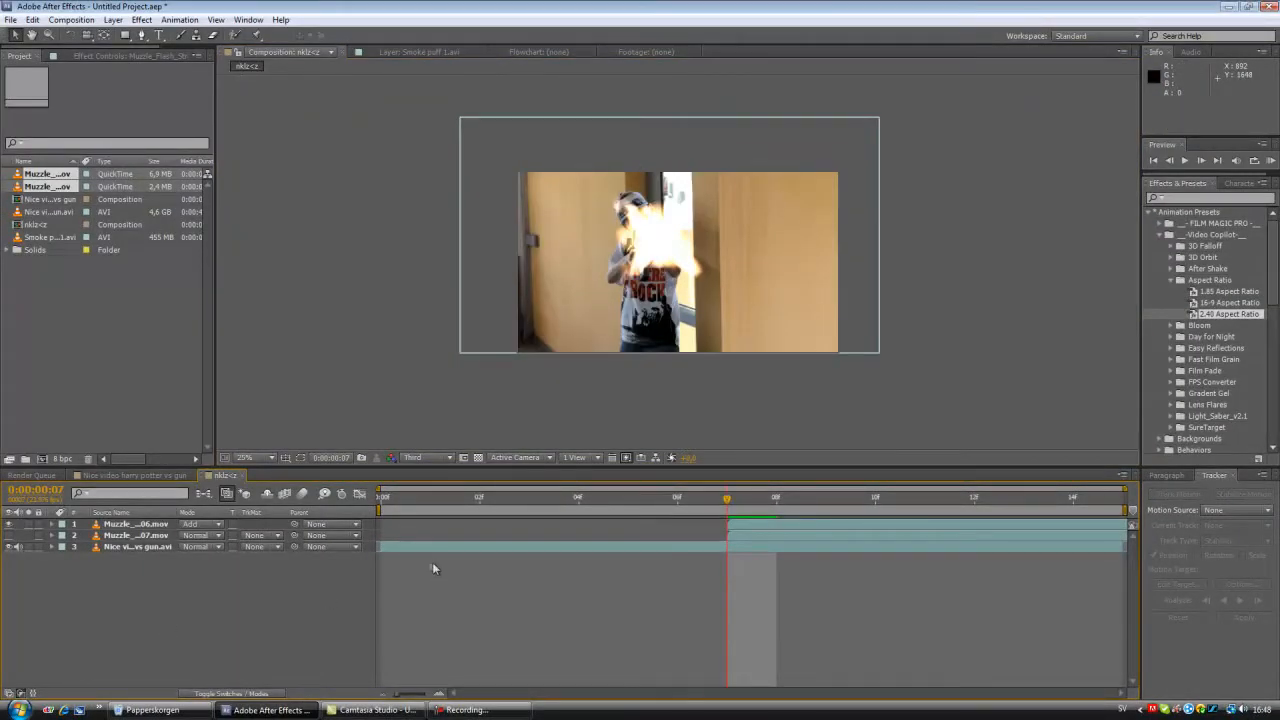
Play through the composition to check the flash and return the playhead to frame 7
{"action": "key", "text": "space"}
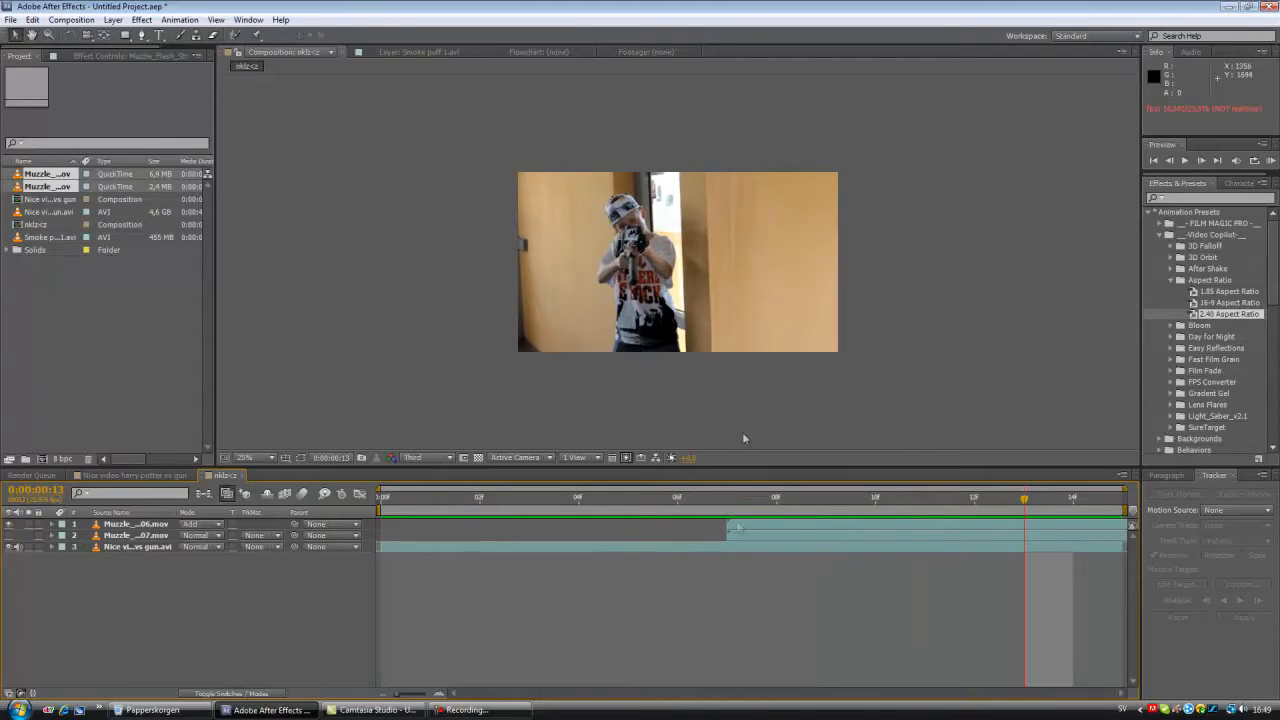
{"action": "key", "text": "period"}
{"action": "left_click", "coordinate": [723, 500]}
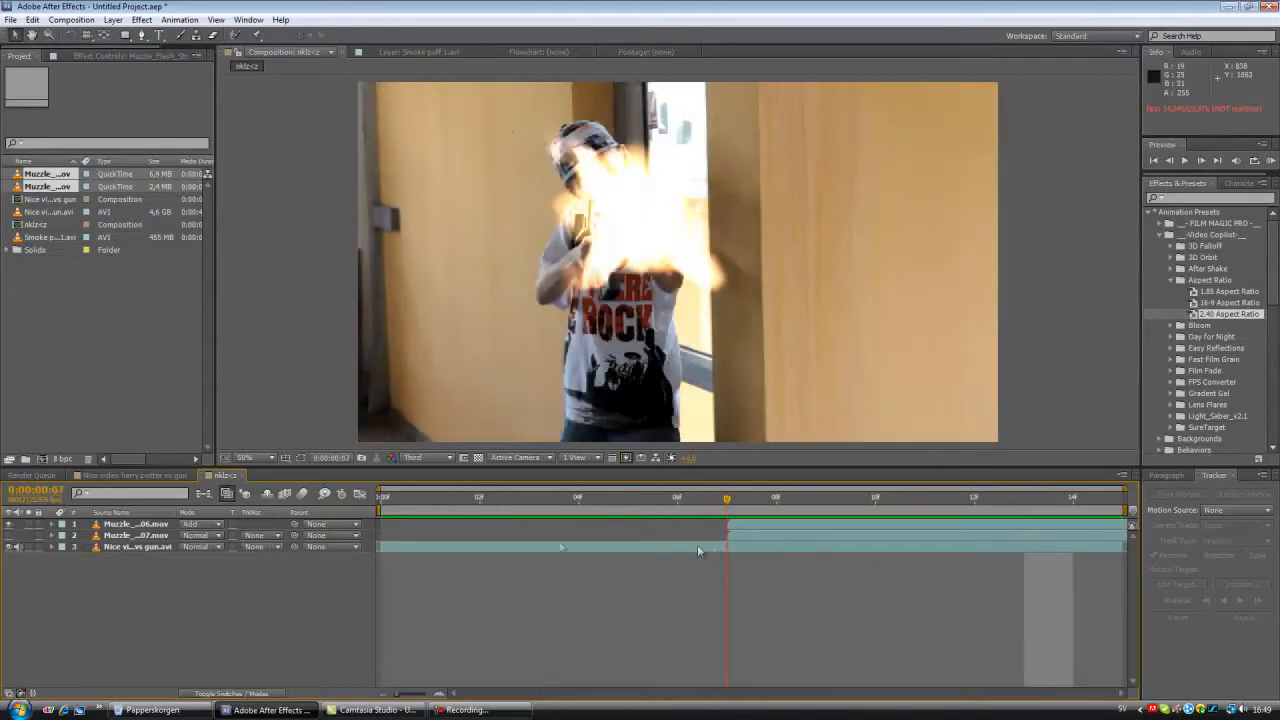
Duplicate the Nice video footage layer and trim the upper copy to the single frame at frame 7
{"action": "left_click", "coordinate": [453, 548]}
{"action": "key", "text": "ctrl+d"}
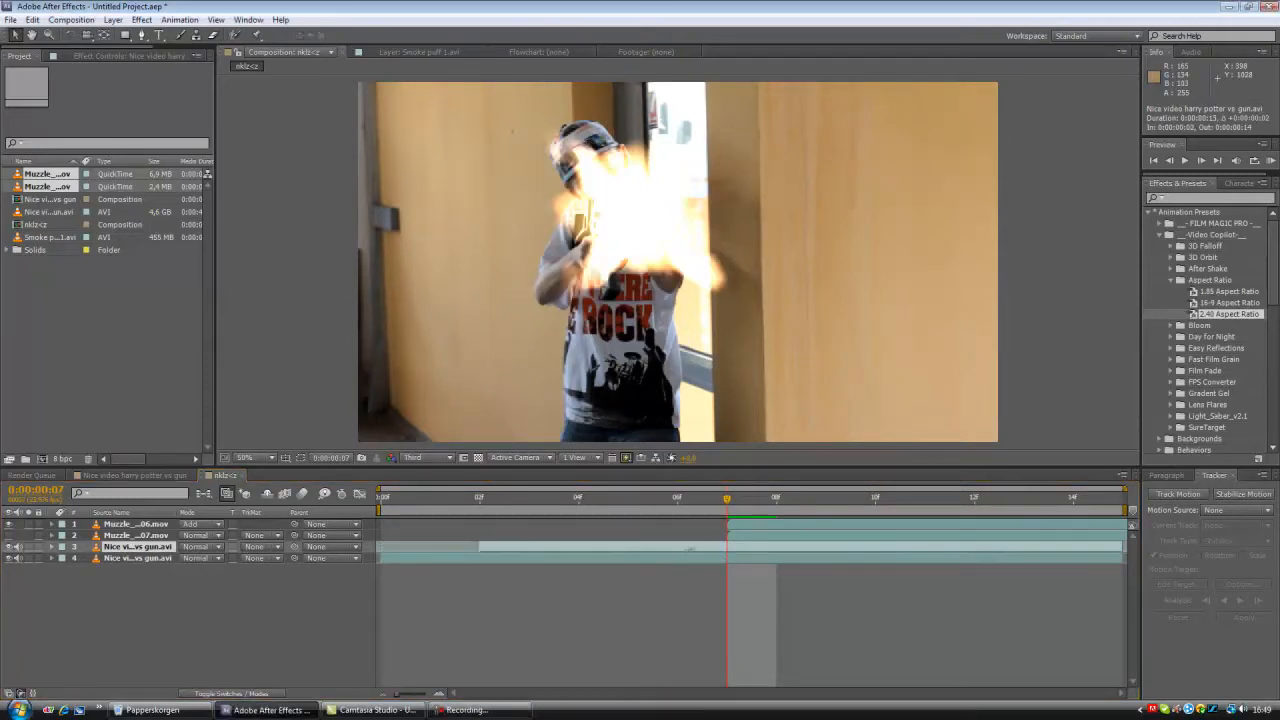
{"action": "left_click_drag", "start_coordinate": [387, 546], "coordinate": [727, 546]}
{"action": "left_click_drag", "start_coordinate": [1122, 546], "coordinate": [1072, 546]}
{"action": "left_click_drag", "start_coordinate": [834, 547], "coordinate": [776, 547]}
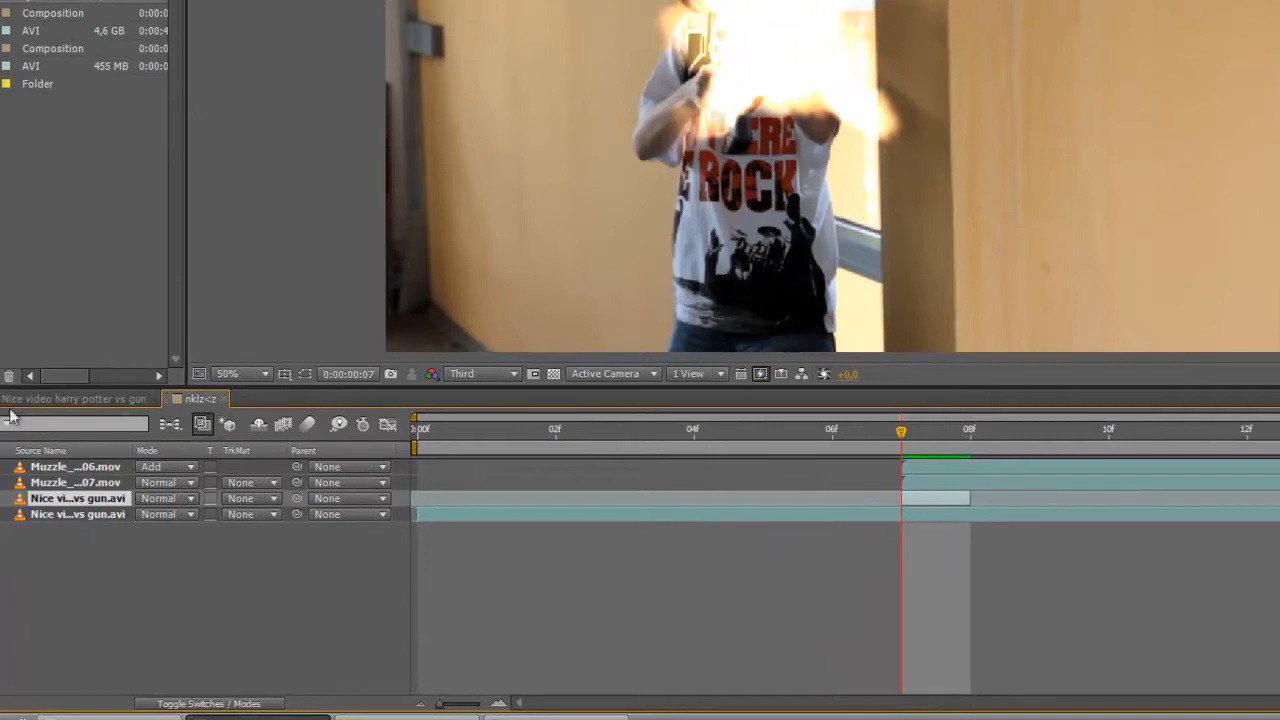
Set the blending mode of the one-frame footage copy to Add
{"action": "left_click", "coordinate": [152, 507]}
{"action": "left_click", "coordinate": [142, 533]}
{"action": "left_click", "coordinate": [82, 498]}
{"action": "right_click", "coordinate": [82, 498]}
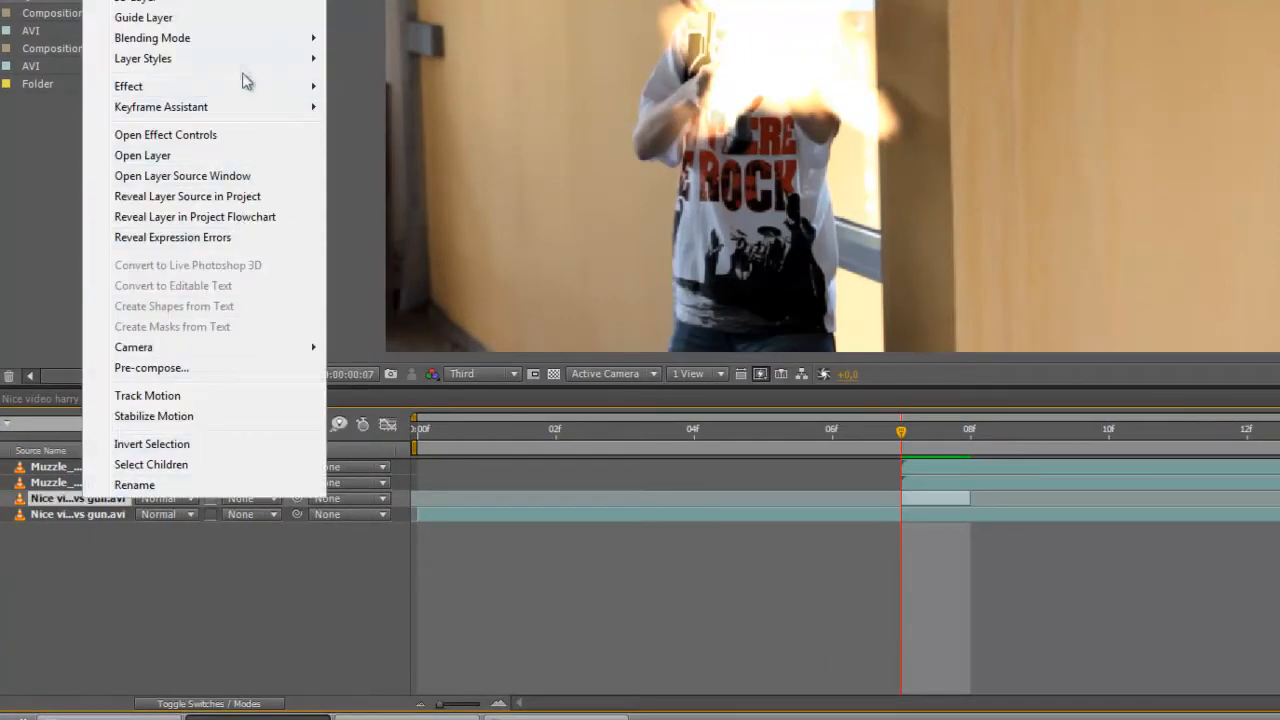
{"action": "mouse_move", "coordinate": [242, 40]}
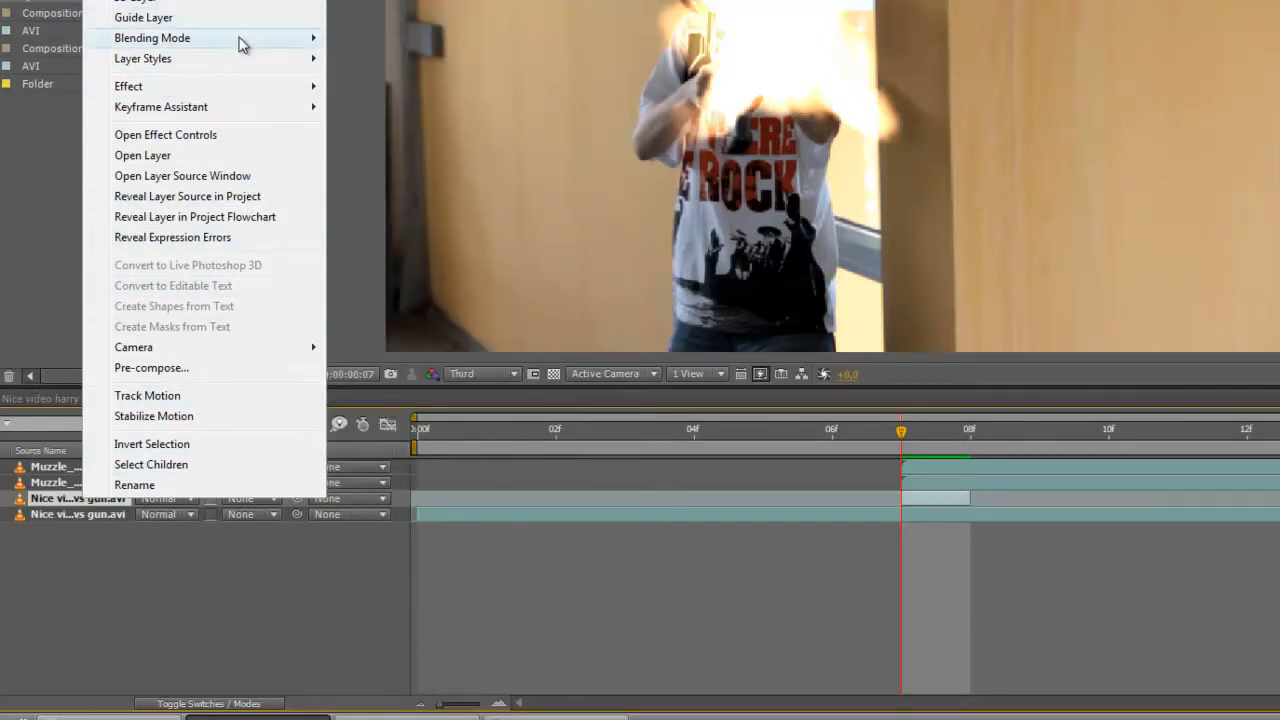
{"action": "left_click", "coordinate": [60, 620]}
{"action": "left_click", "coordinate": [60, 498]}
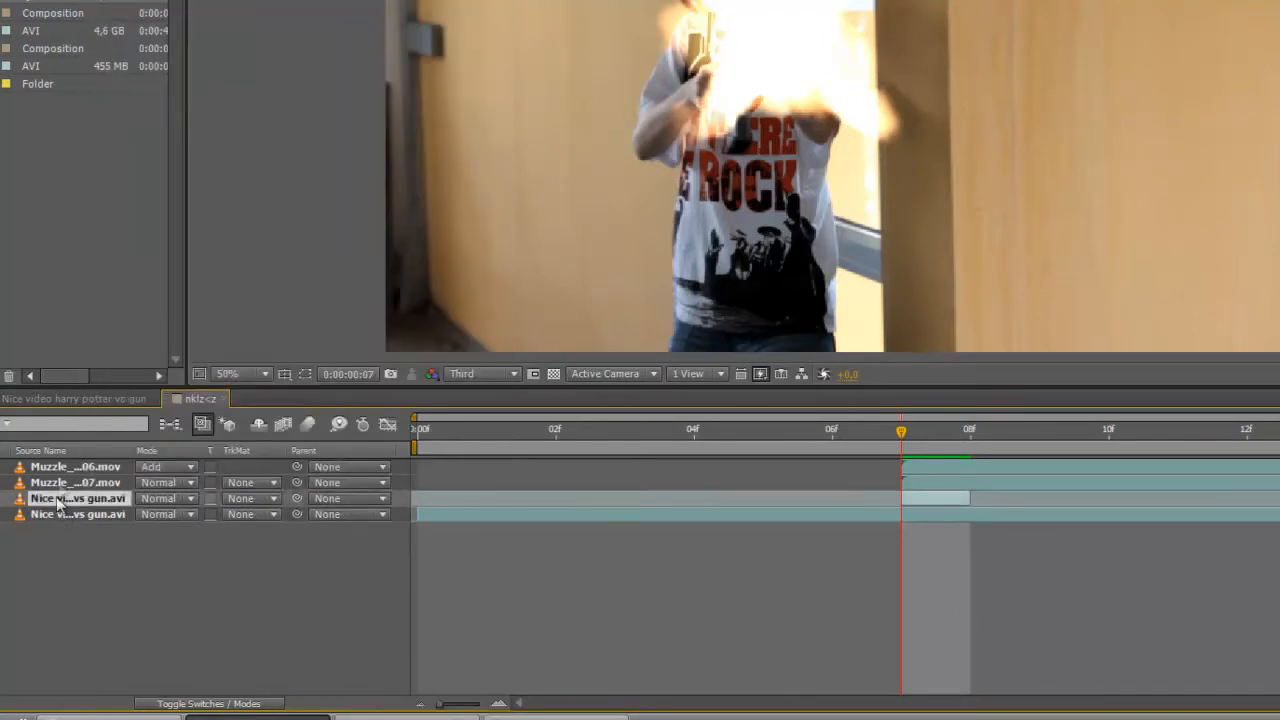
{"action": "right_click", "coordinate": [60, 498]}
{"action": "left_click", "coordinate": [166, 577]}
{"action": "left_click", "coordinate": [154, 503]}
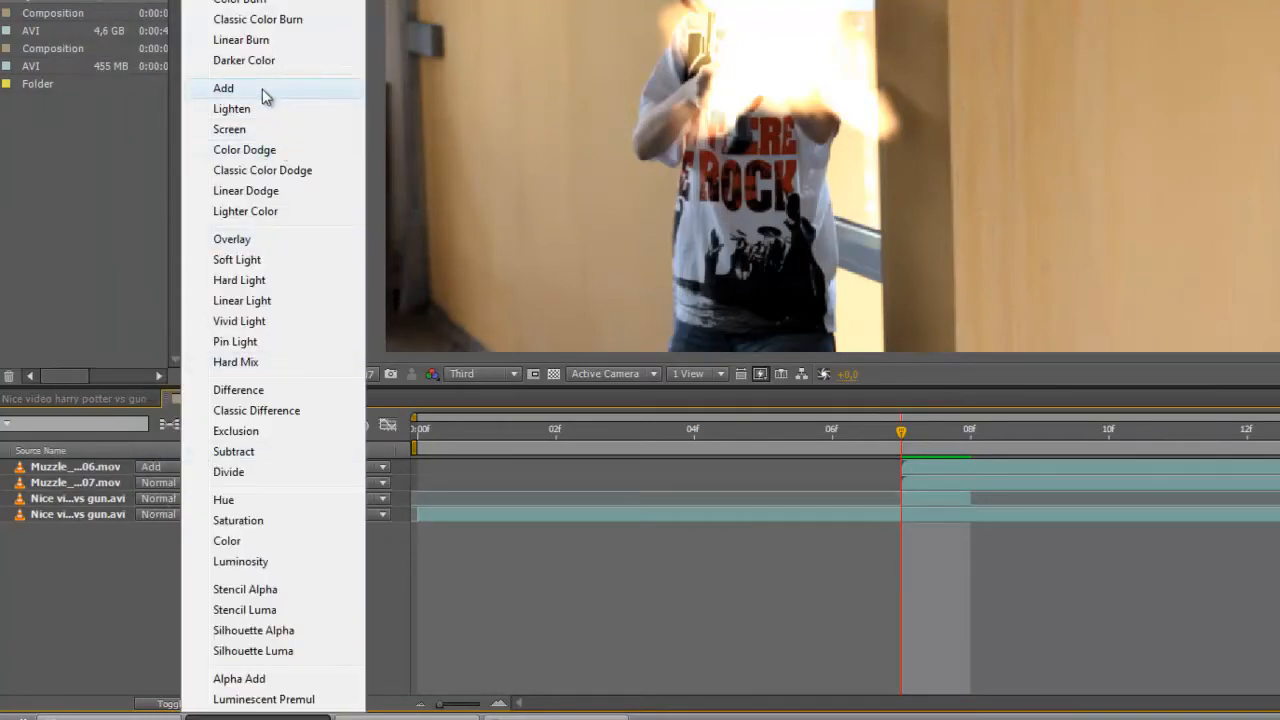
{"action": "left_click", "coordinate": [224, 88]}
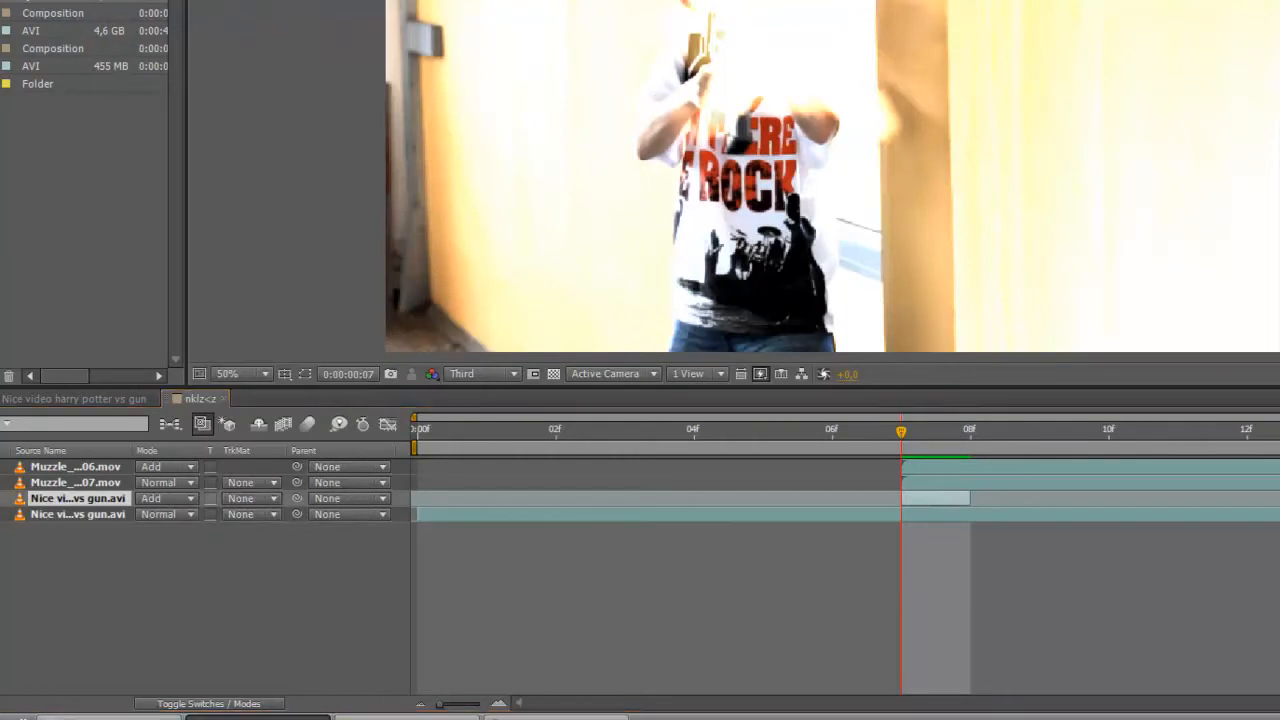
Draw a closed mask with the Pen tool around the shooter's head and torso on the one-frame footage copy
{"action": "left_click", "coordinate": [822, 329]}
{"action": "left_click", "coordinate": [822, 212]}
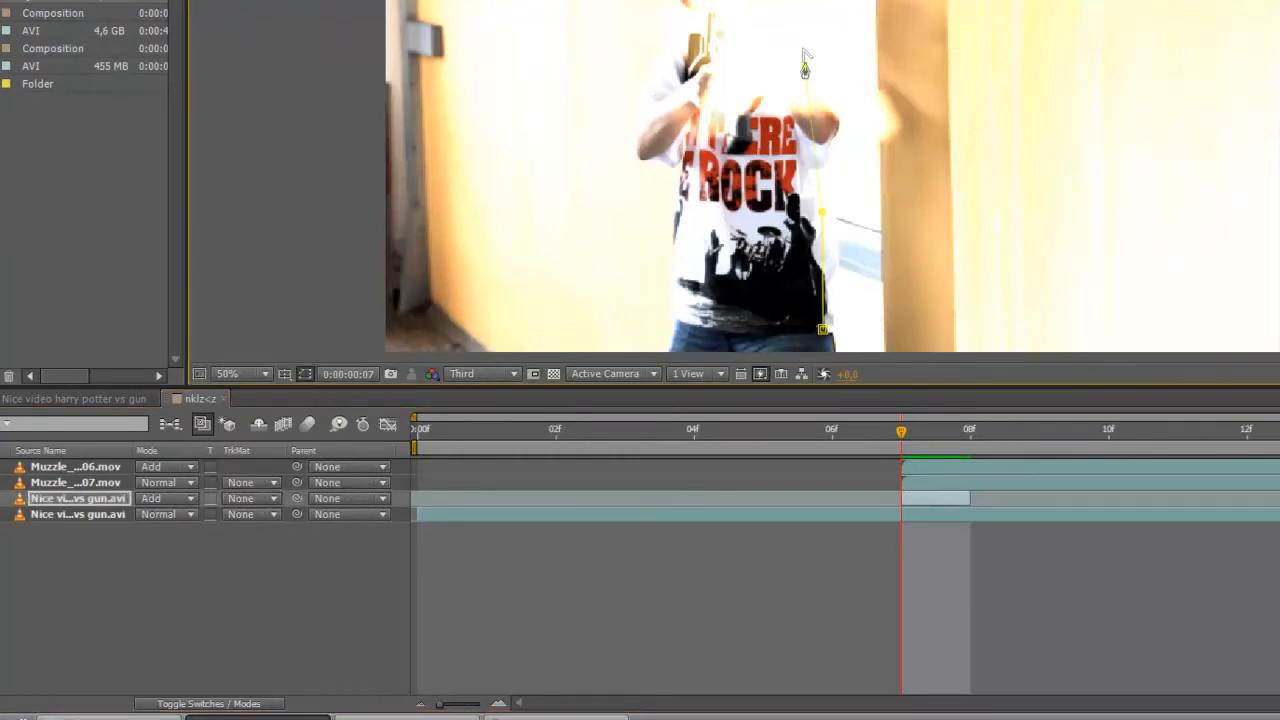
{"action": "left_click", "coordinate": [673, 38]}
{"action": "left_click", "coordinate": [667, 211]}
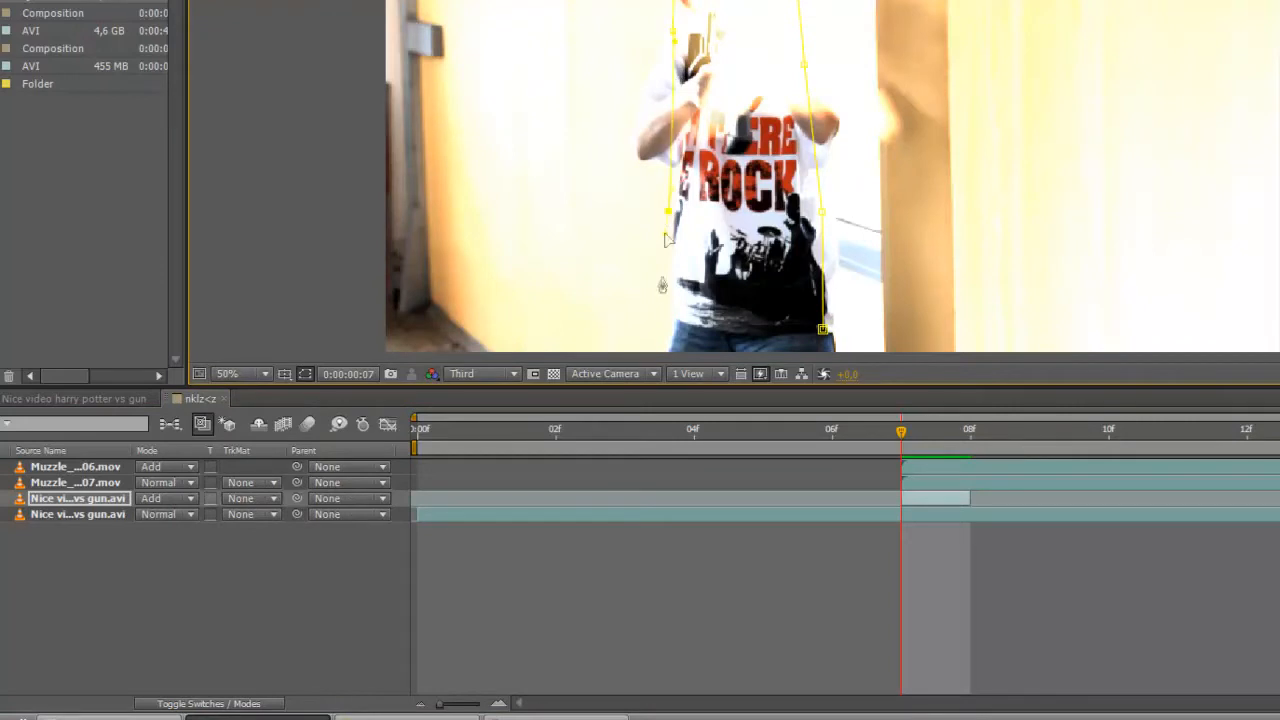
{"action": "left_click", "coordinate": [673, 343]}
{"action": "left_click", "coordinate": [822, 330]}
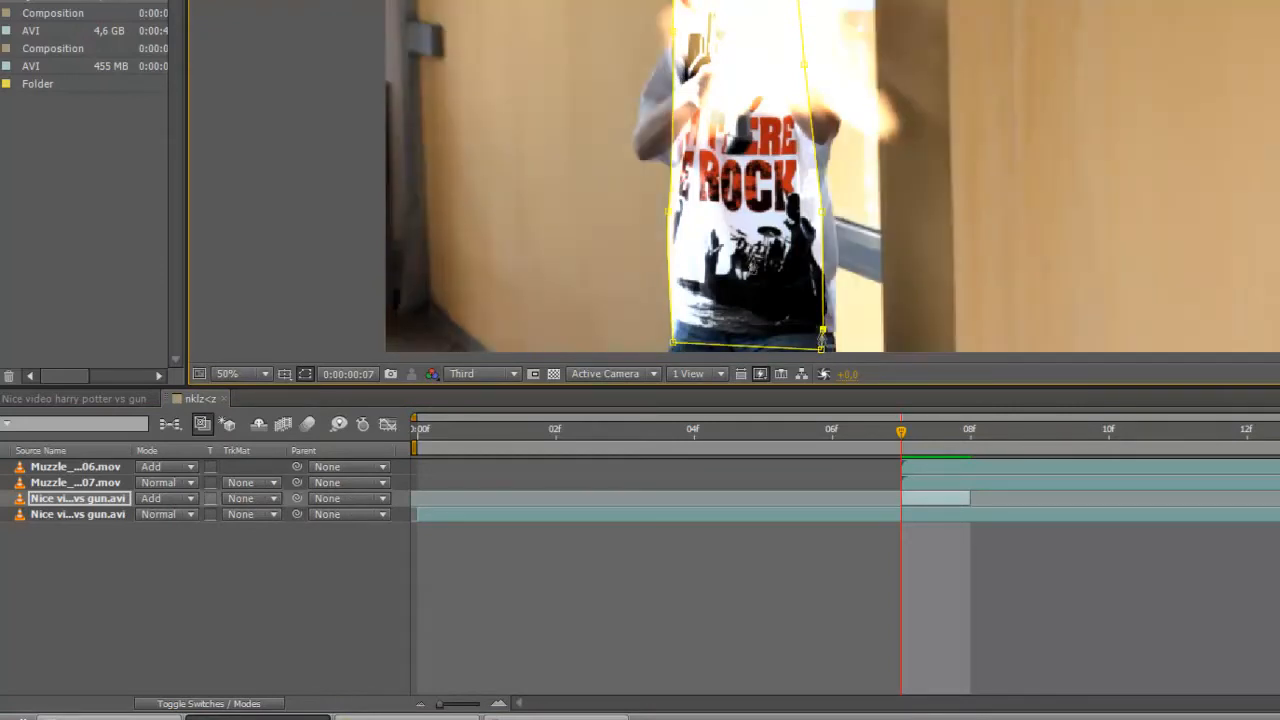
Draw a second closed mask on the one-frame copy around the wooden wall area beside the doorway
{"action": "left_click", "coordinate": [1132, 335]}
{"action": "left_click", "coordinate": [1114, 228]}
{"action": "left_click_drag", "start_coordinate": [1114, 83], "coordinate": [1109, 0]}
{"action": "left_click", "coordinate": [876, 35]}
{"action": "left_click", "coordinate": [876, 255]}
{"action": "left_click", "coordinate": [899, 351]}
{"action": "left_click", "coordinate": [1018, 352]}
{"action": "left_click", "coordinate": [1120, 353]}
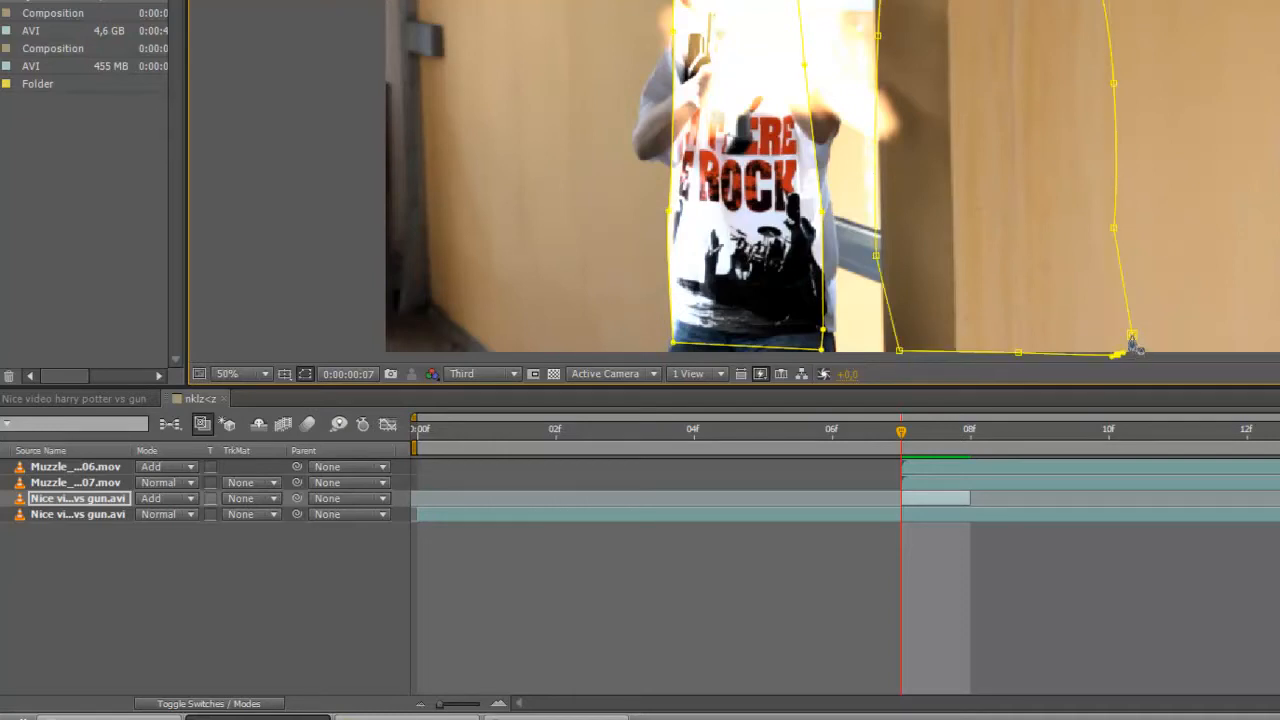
{"action": "left_click", "coordinate": [1132, 335]}
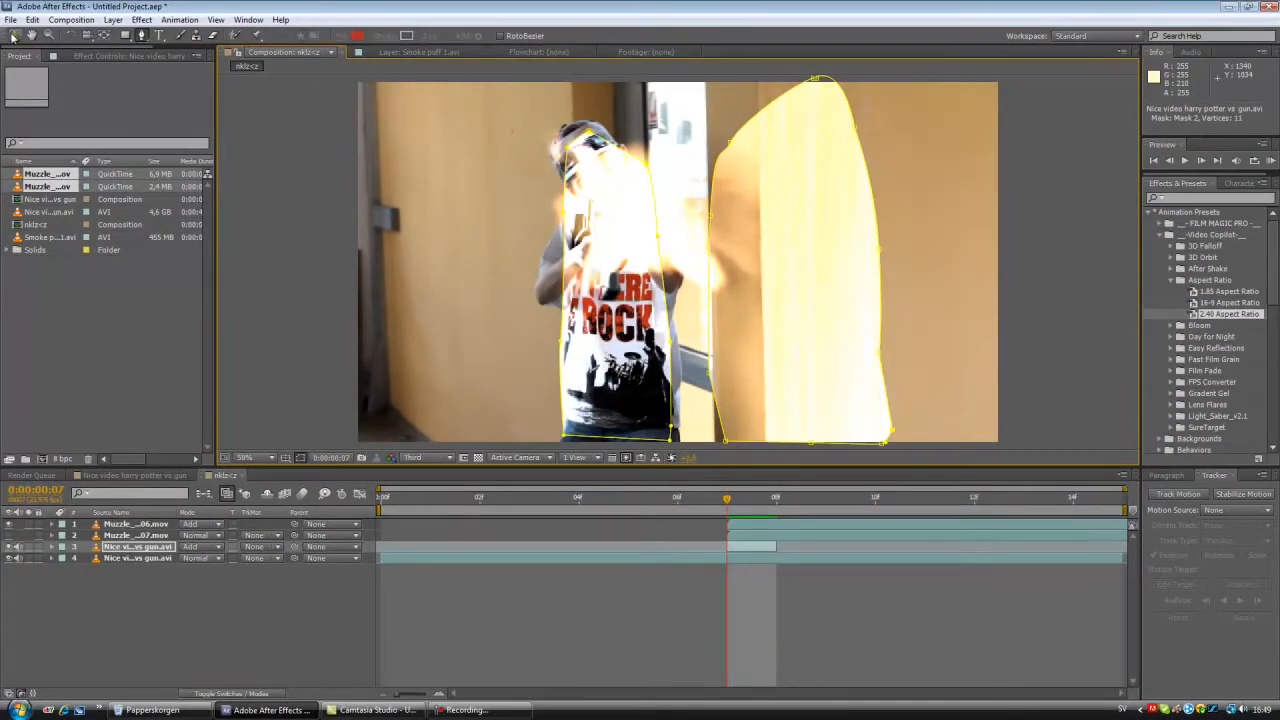
Apply the same large mask feather to Mask 1 and Mask 2 of the one-frame copy and collapse the layer
{"action": "left_click", "coordinate": [14, 36]}
{"action": "left_click", "coordinate": [146, 662]}
{"action": "left_click", "coordinate": [135, 547]}
{"action": "left_click", "coordinate": [131, 628]}
{"action": "left_click", "coordinate": [114, 549]}
{"action": "key", "text": "f"}
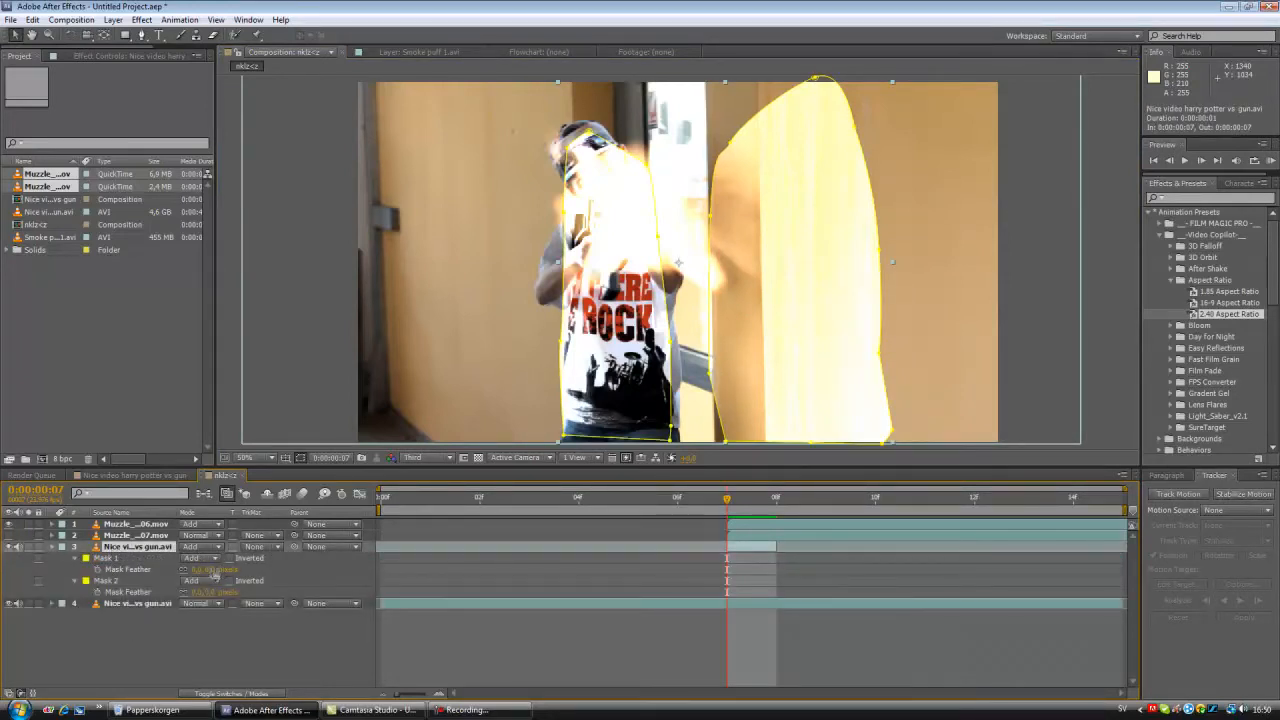
{"action": "left_click", "coordinate": [110, 559]}
{"action": "left_click", "coordinate": [117, 581], "text": "ctrl"}
{"action": "left_click_drag", "start_coordinate": [219, 569], "coordinate": [320, 569]}
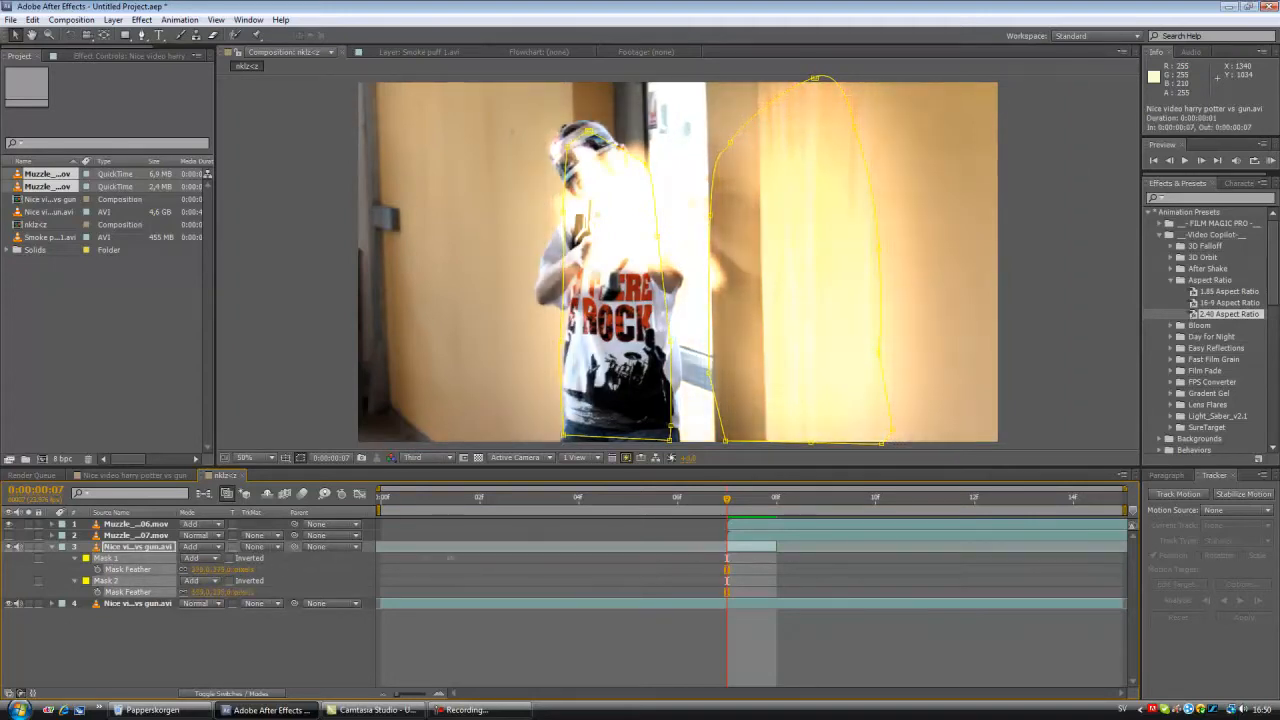
{"action": "left_click_drag", "start_coordinate": [495, 553], "coordinate": [572, 557]}
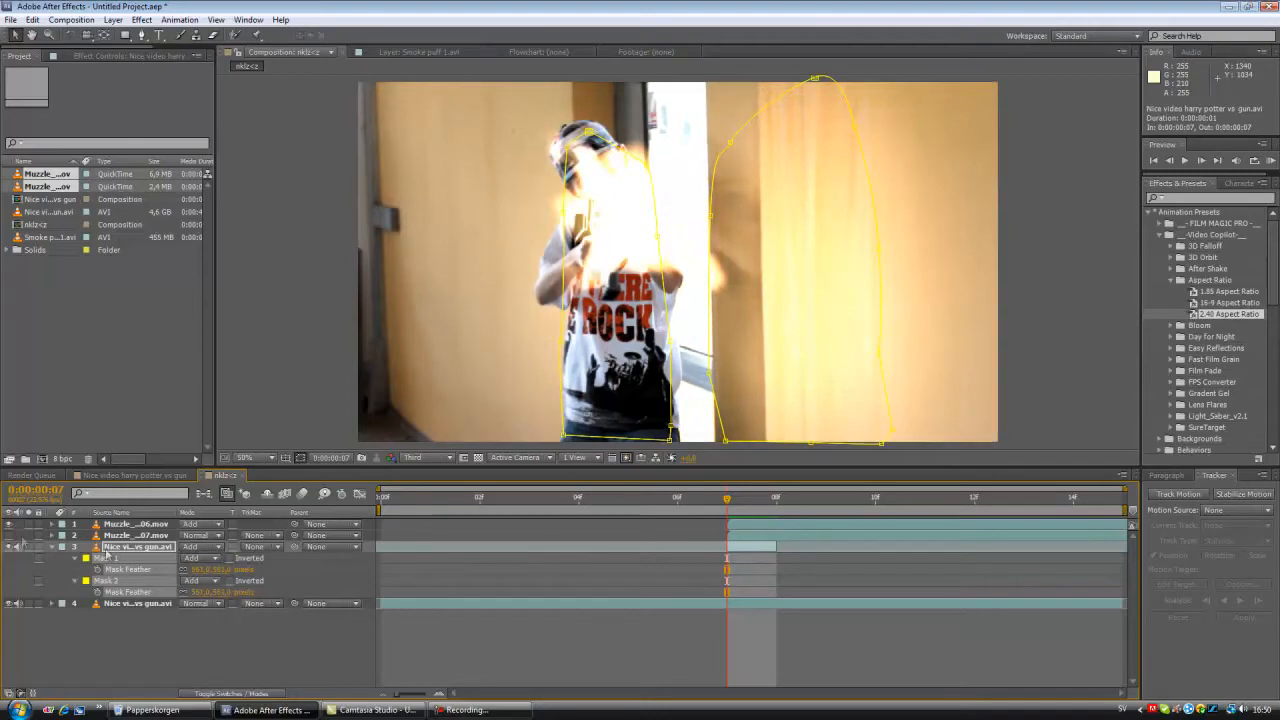
{"action": "left_click", "coordinate": [54, 551]}
{"action": "left_click", "coordinate": [52, 547]}
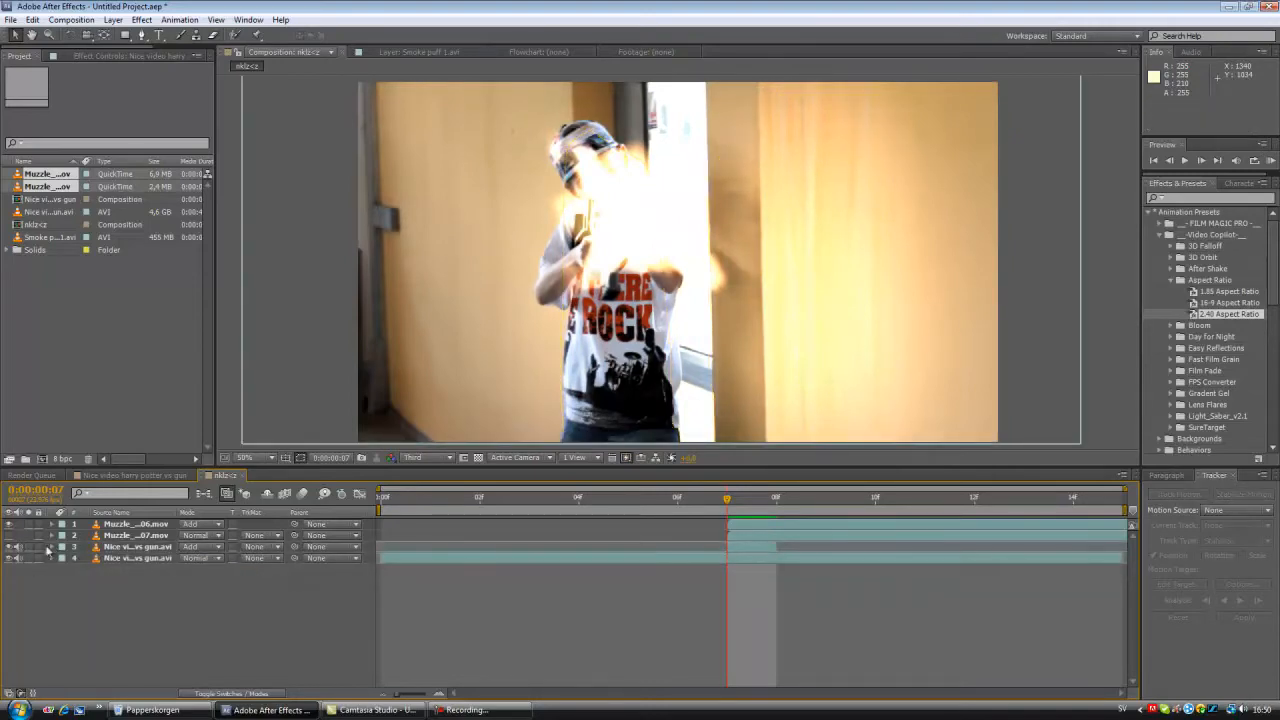
Compare the flash frame with the previous one, lower the masked copy's opacity to soften the light, and preview the composition
{"action": "key", "text": "Page_Up"}
{"action": "key", "text": "Page_Down"}
{"action": "left_click", "coordinate": [130, 548]}
{"action": "key", "text": "t"}
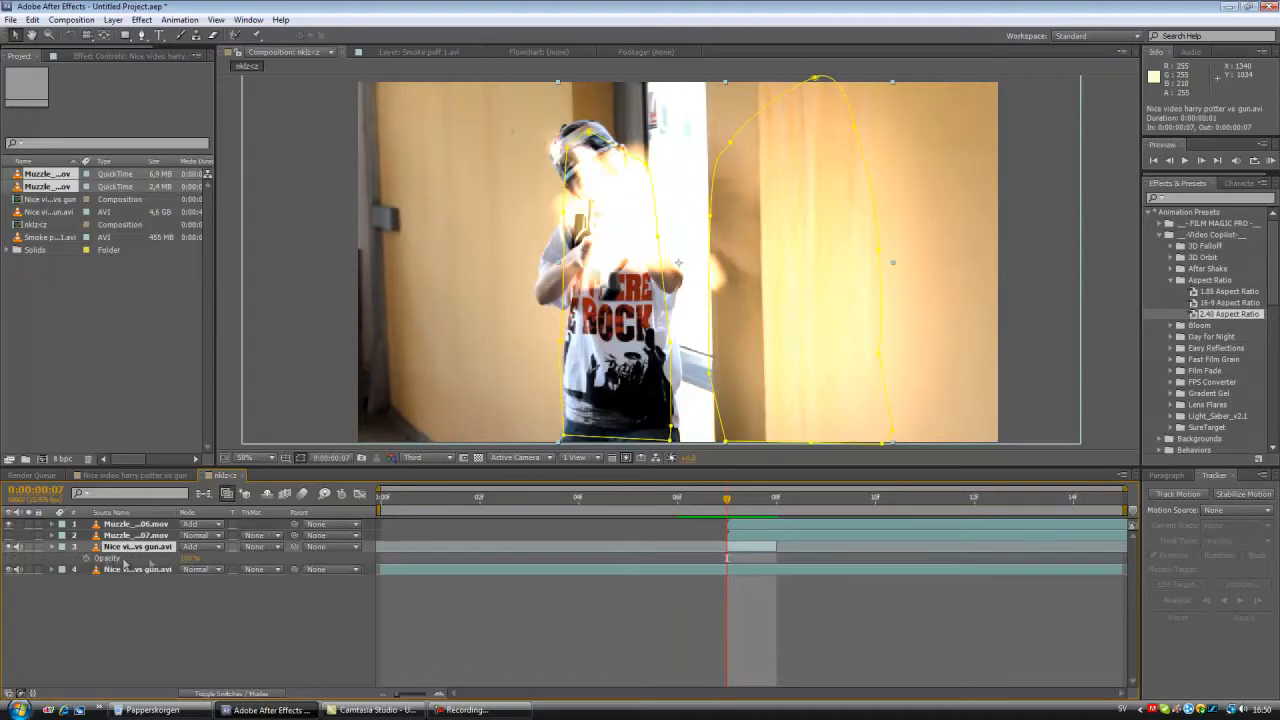
{"action": "left_click_drag", "start_coordinate": [184, 561], "coordinate": [155, 572]}
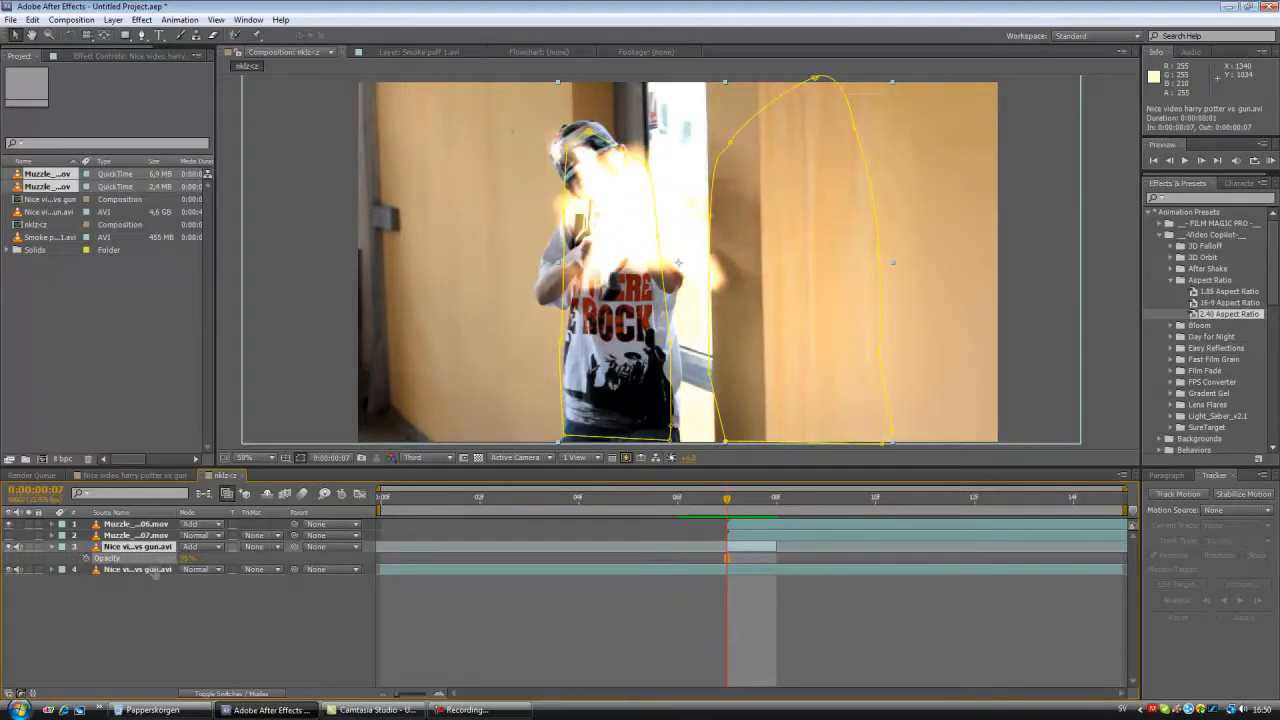
{"action": "left_click", "coordinate": [188, 558]}
{"action": "left_click", "coordinate": [171, 620]}
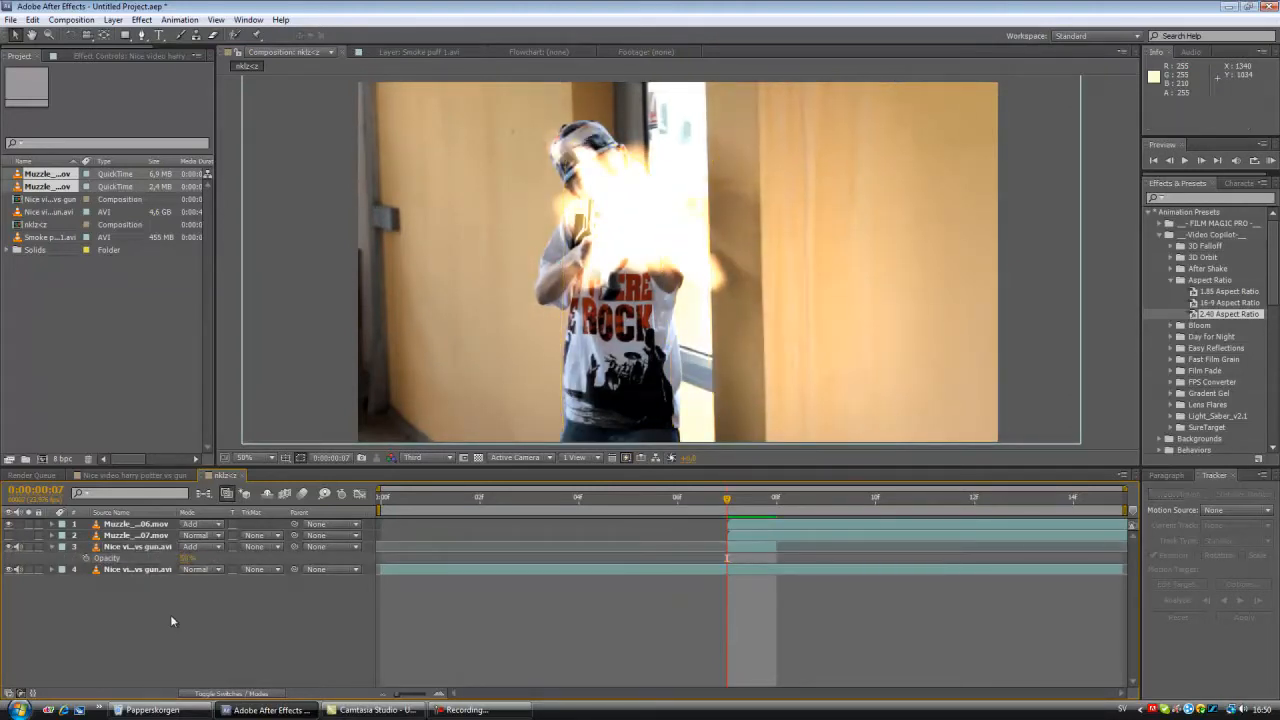
{"action": "left_click", "coordinate": [53, 549]}
{"action": "key", "text": "space"}
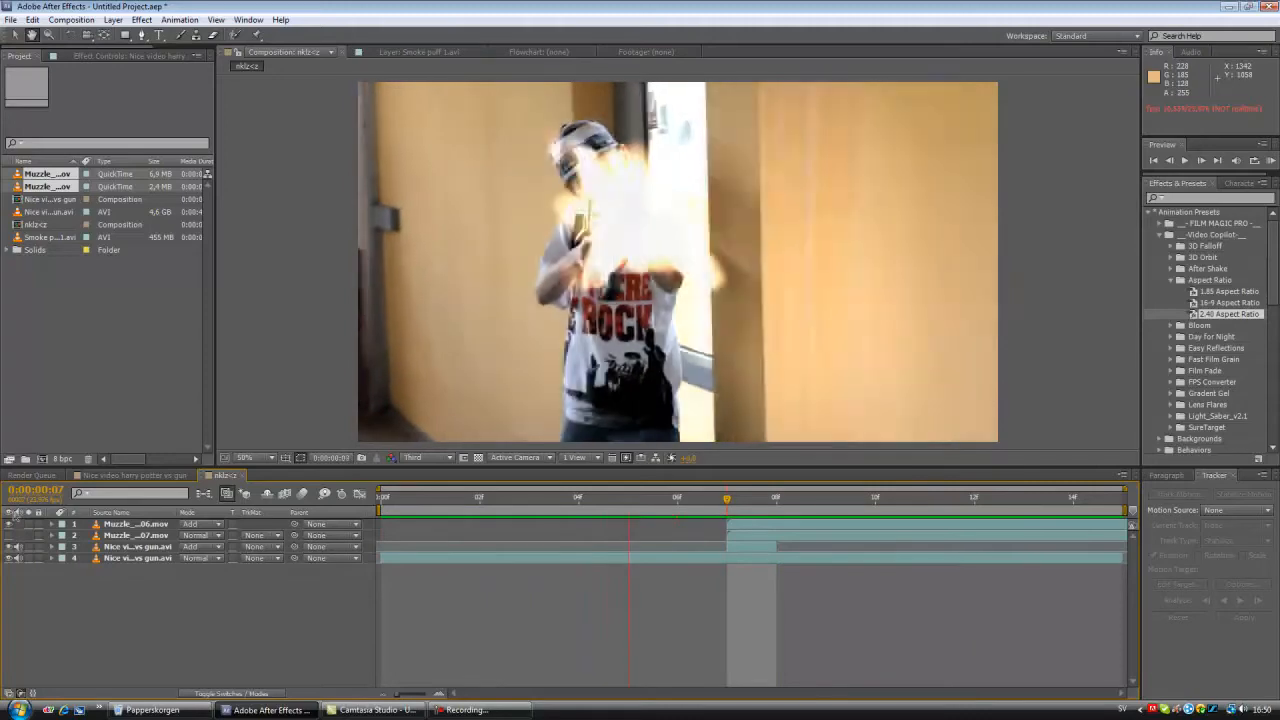
Stop the preview, return to frame 7, and duplicate the Muzzle_Flash_Straight_06.mov layer
{"action": "key", "text": "space"}
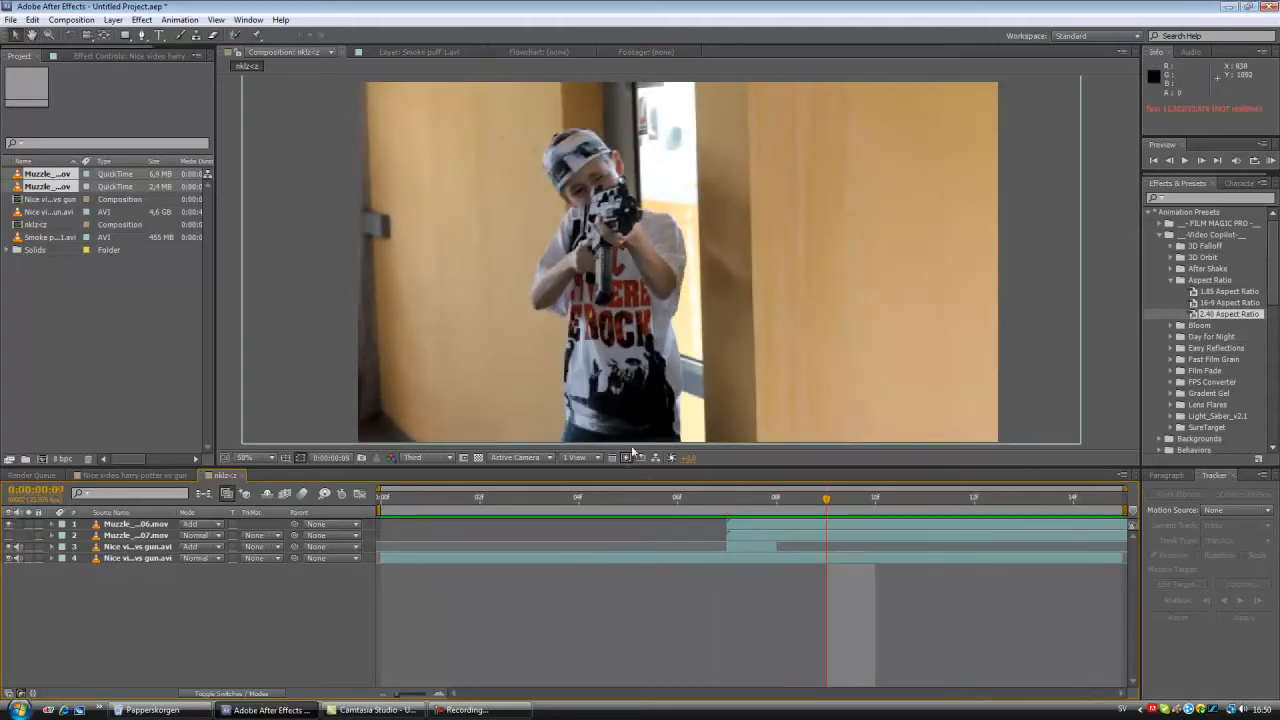
{"action": "left_click", "coordinate": [727, 498]}
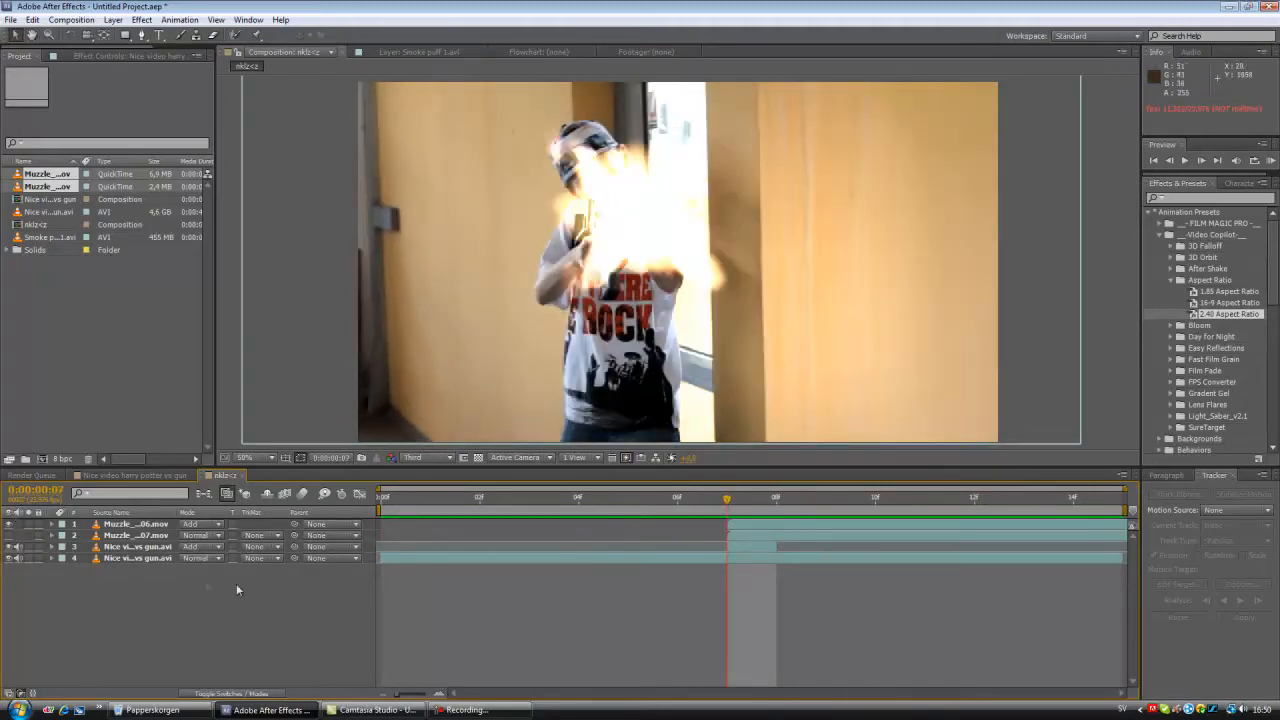
{"action": "left_click", "coordinate": [135, 524]}
{"action": "key", "text": "ctrl+d"}
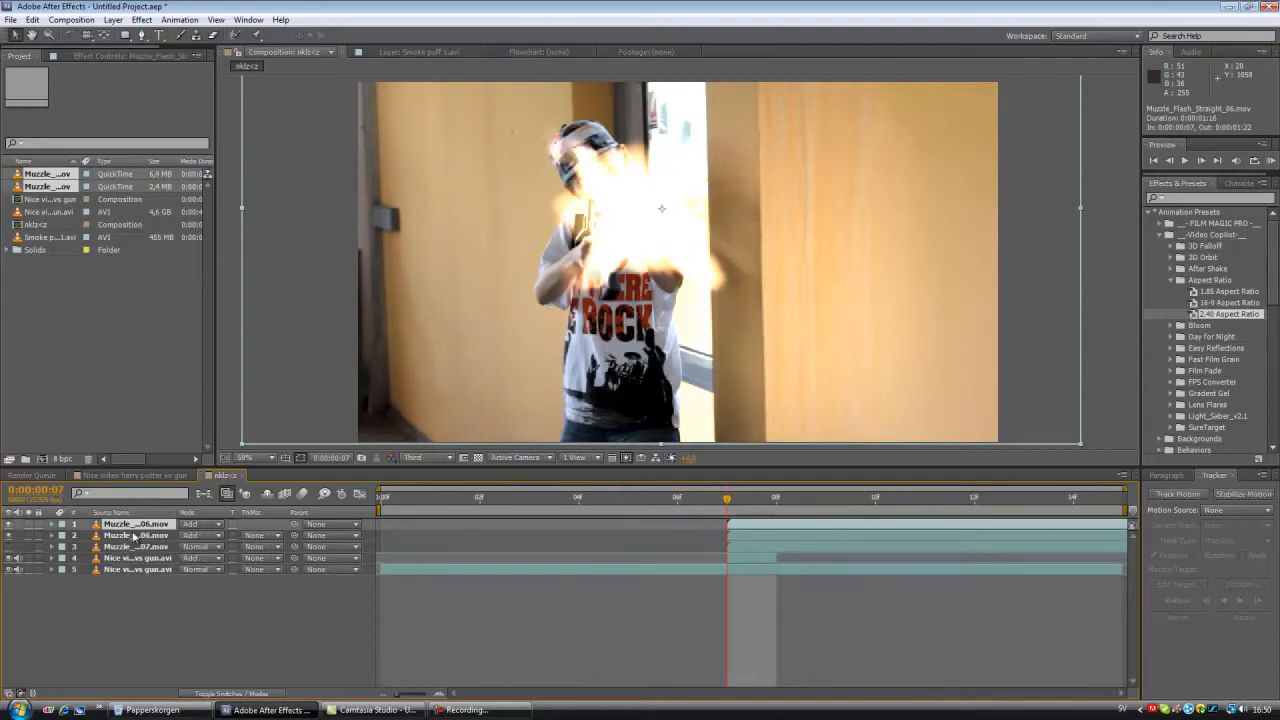
Apply Gaussian Blur to the duplicated flash layer, keep Horizontal and Vertical dimensions, and raise the blurriness strongly
{"action": "left_click", "coordinate": [141, 20]}
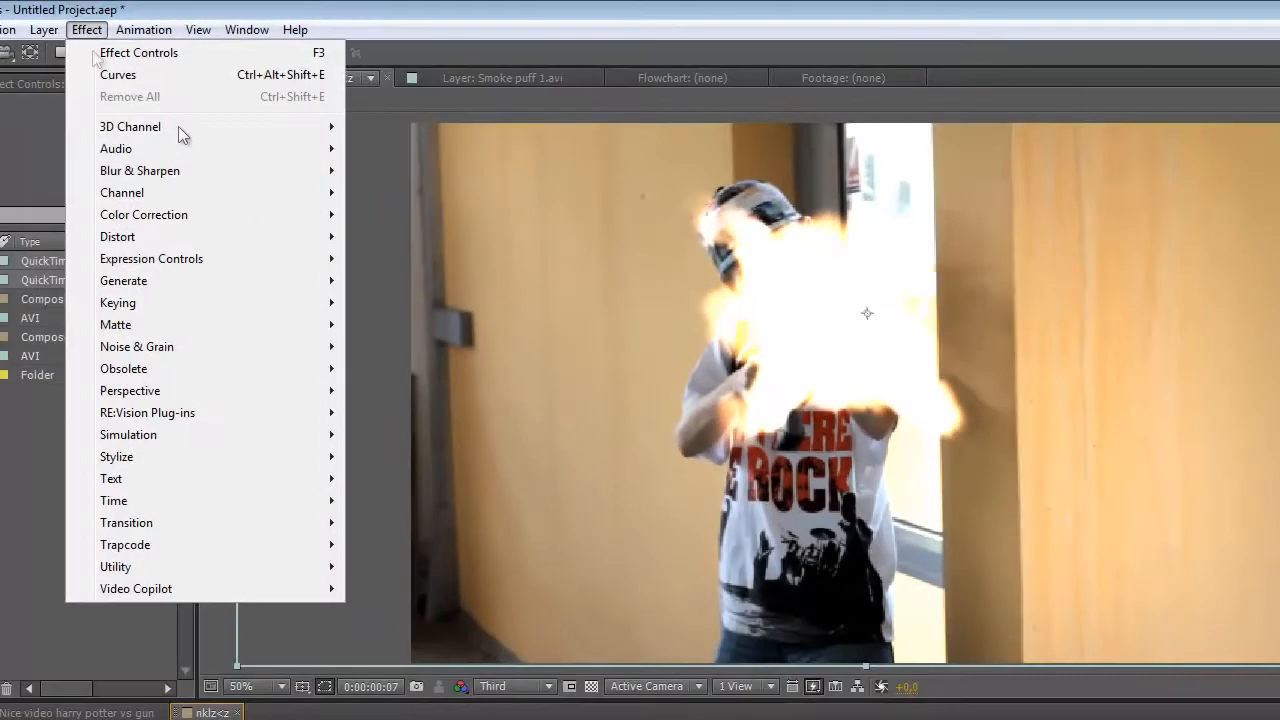
{"action": "mouse_move", "coordinate": [234, 174]}
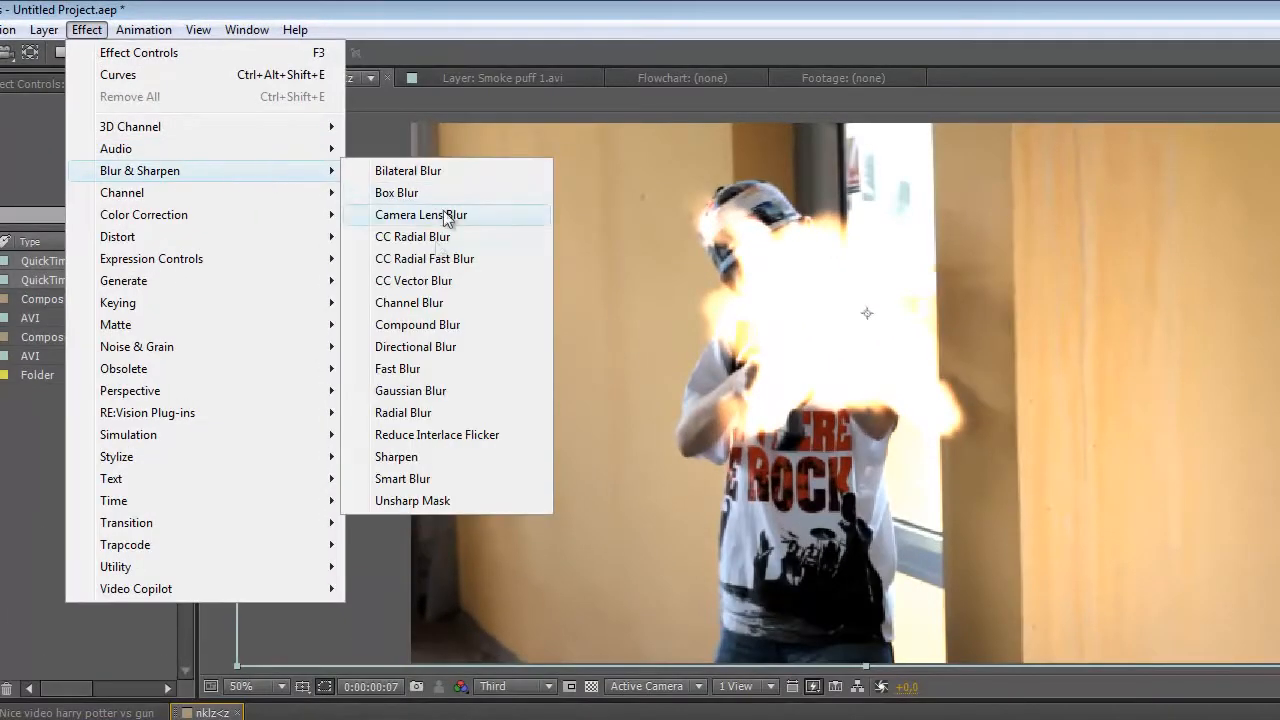
{"action": "left_click", "coordinate": [410, 391]}
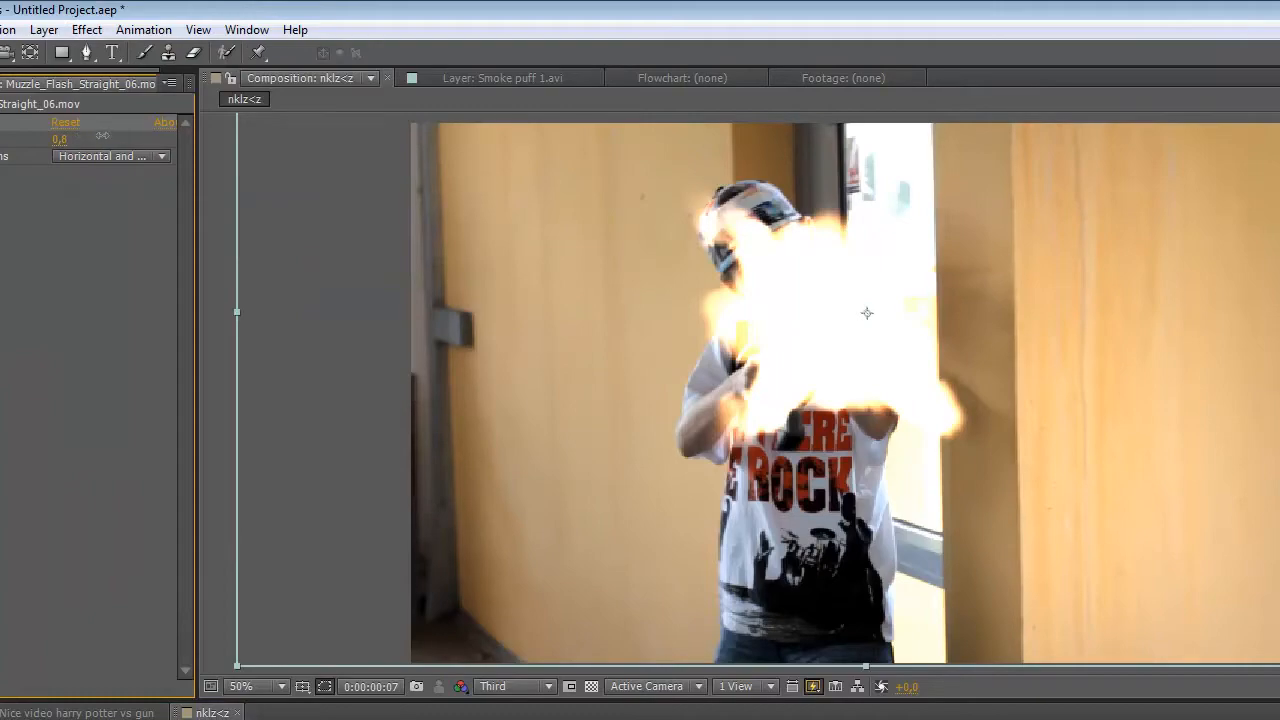
{"action": "left_click", "coordinate": [109, 155]}
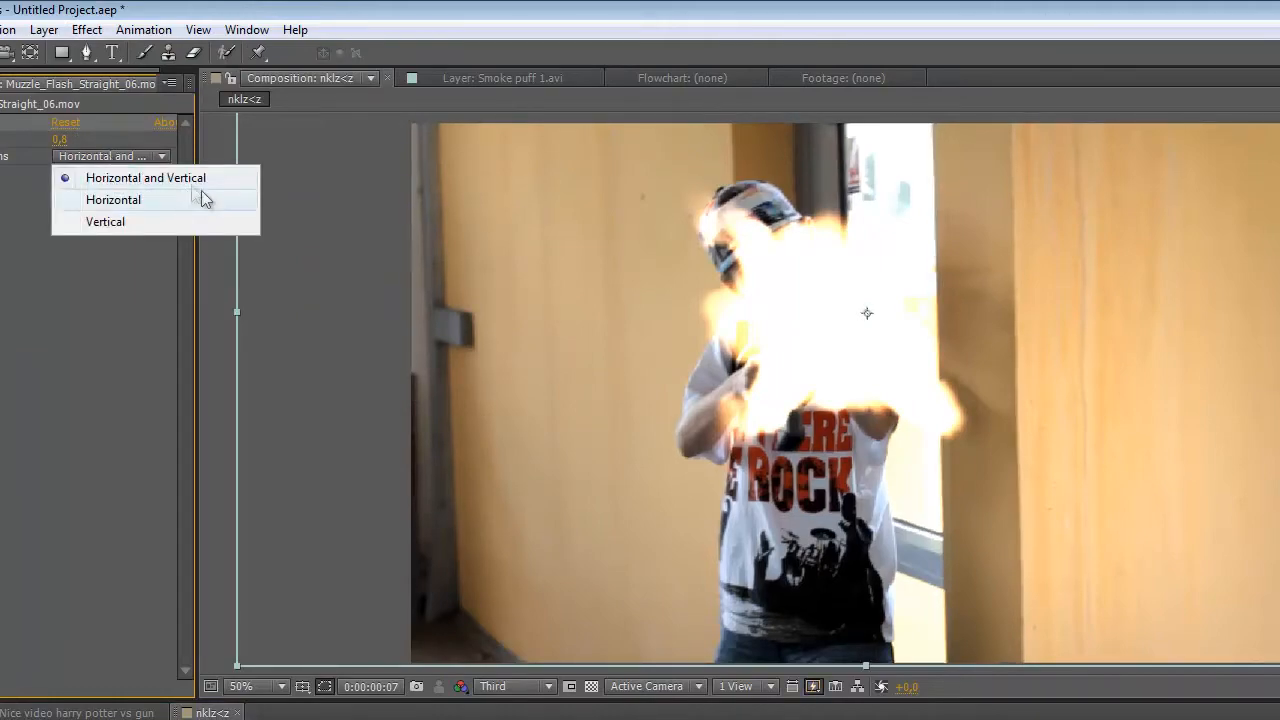
{"action": "left_click", "coordinate": [139, 180]}
{"action": "left_click_drag", "start_coordinate": [60, 139], "coordinate": [193, 150]}
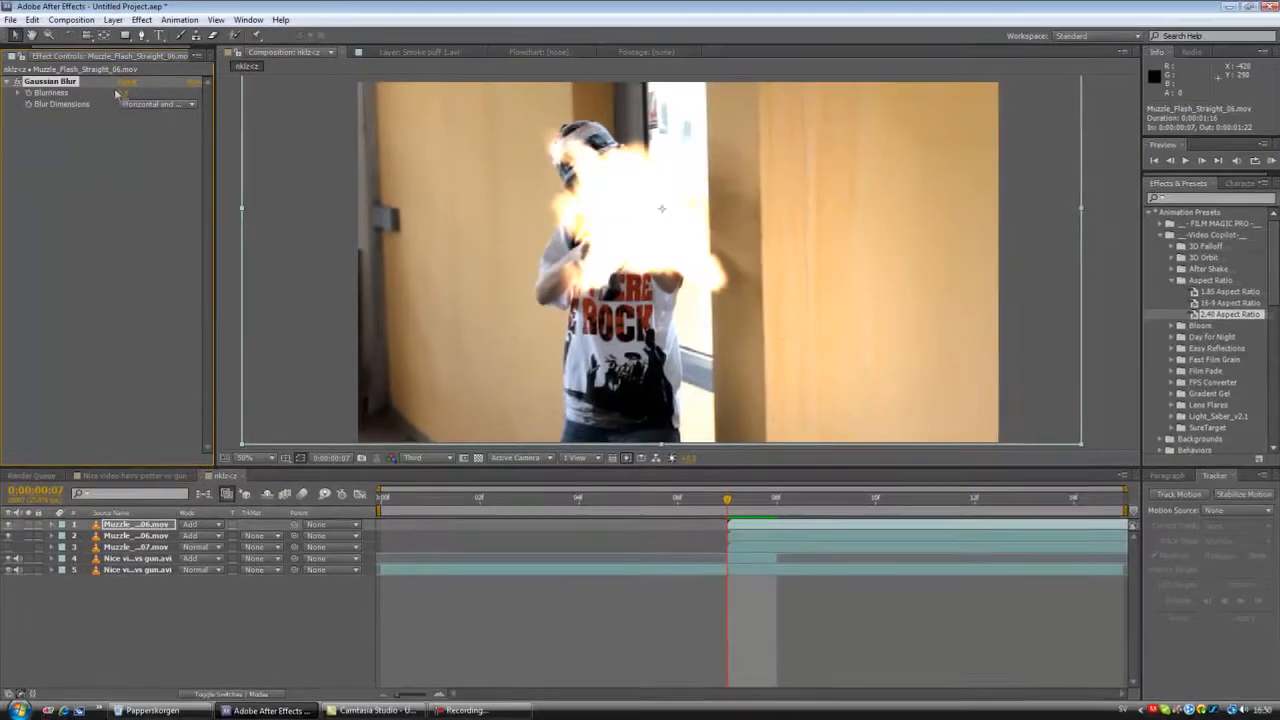
{"action": "left_click_drag", "start_coordinate": [213, 100], "coordinate": [540, 115]}
{"action": "left_click_drag", "start_coordinate": [620, 121], "coordinate": [1130, 135]}
Hide the sharp flash layer and fine-tune the copy's blurriness until it forms a soft glow around the shooter
{"action": "left_click", "coordinate": [9, 536]}
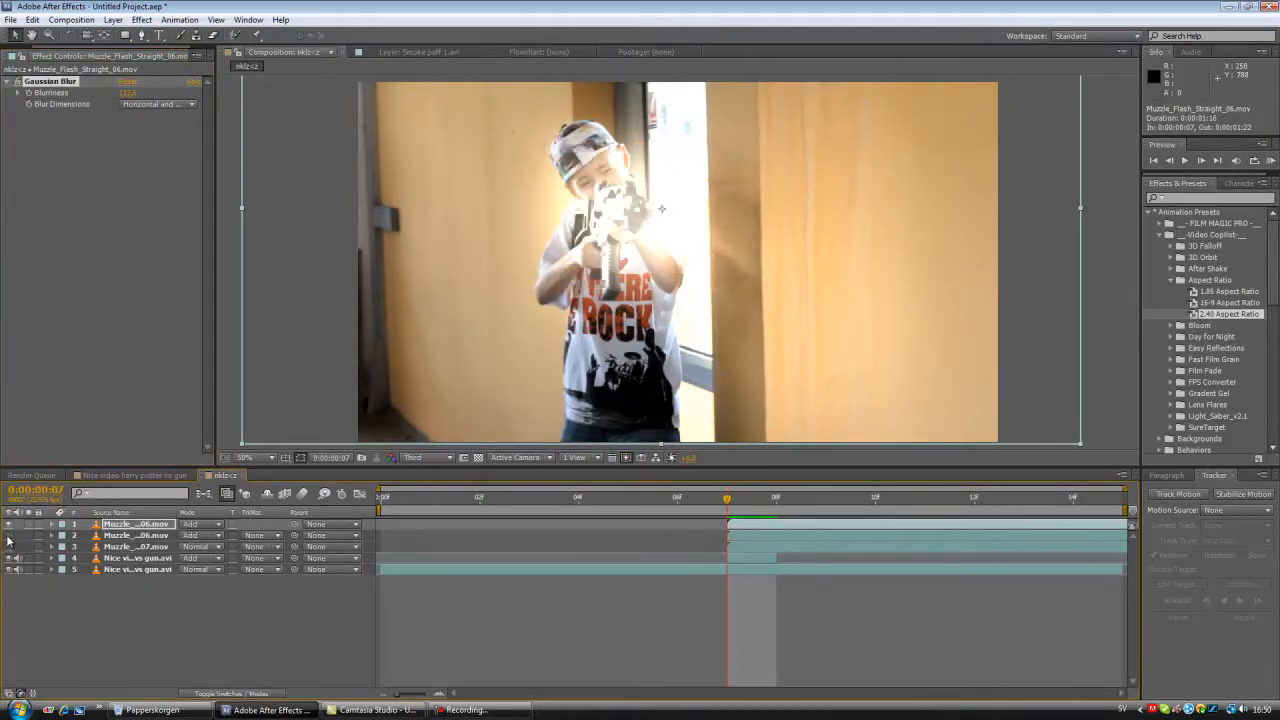
{"action": "left_click_drag", "start_coordinate": [106, 97], "coordinate": [6, 136]}
{"action": "left_click", "coordinate": [169, 126]}
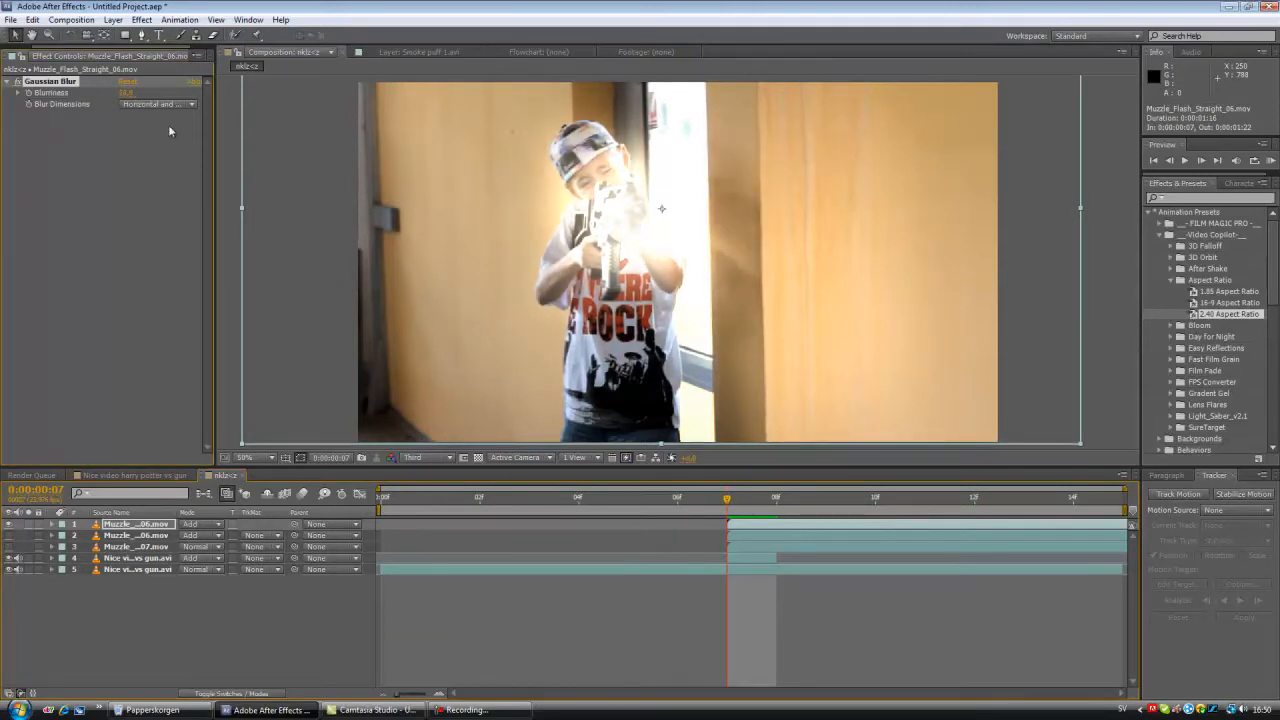
{"action": "left_click_drag", "start_coordinate": [129, 94], "coordinate": [35, 97]}
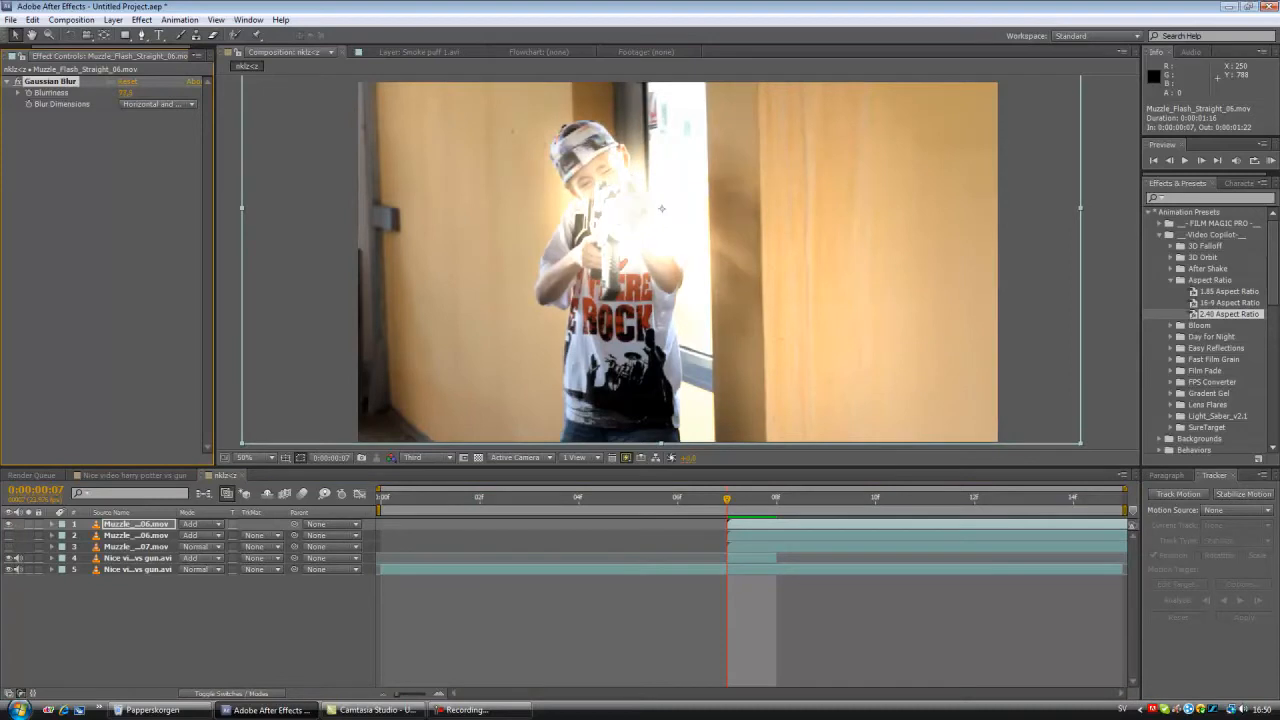
{"action": "left_click_drag", "start_coordinate": [223, 101], "coordinate": [226, 101]}
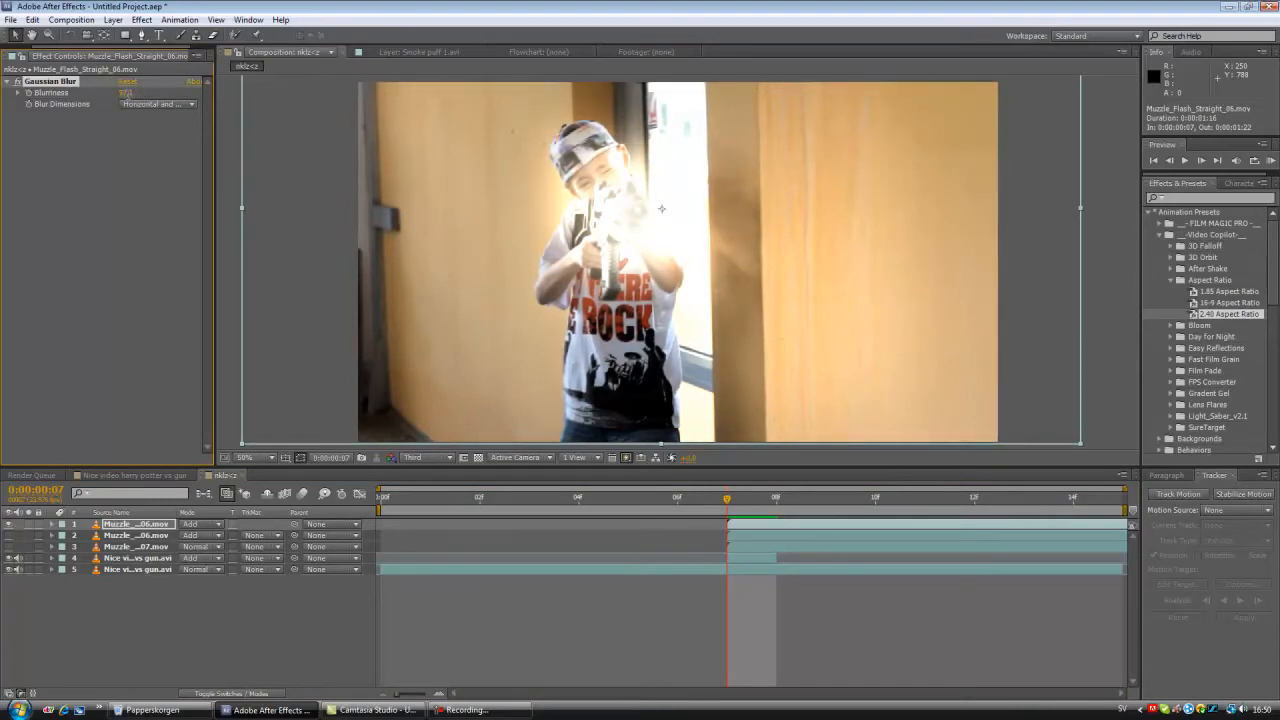
{"action": "left_click", "coordinate": [110, 195]}
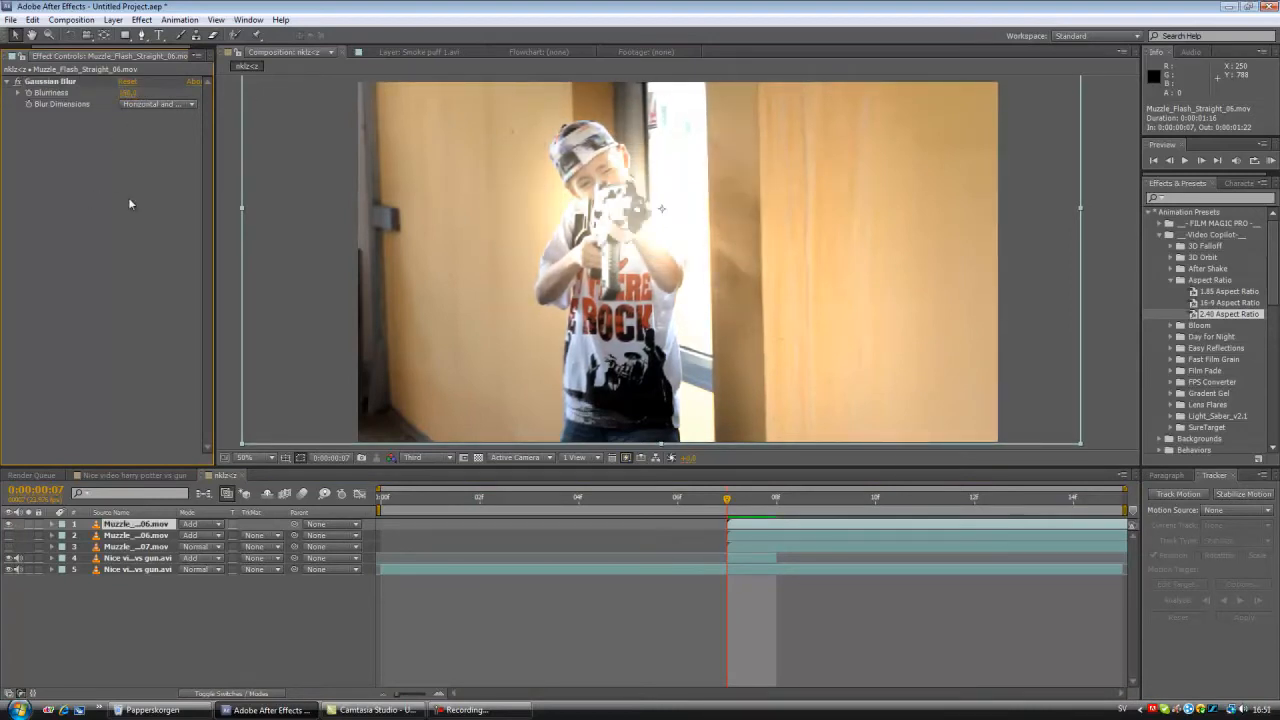
Show the sharp flash layer again and toggle the blurred copy's visibility to compare the glow
{"action": "left_click", "coordinate": [10, 535]}
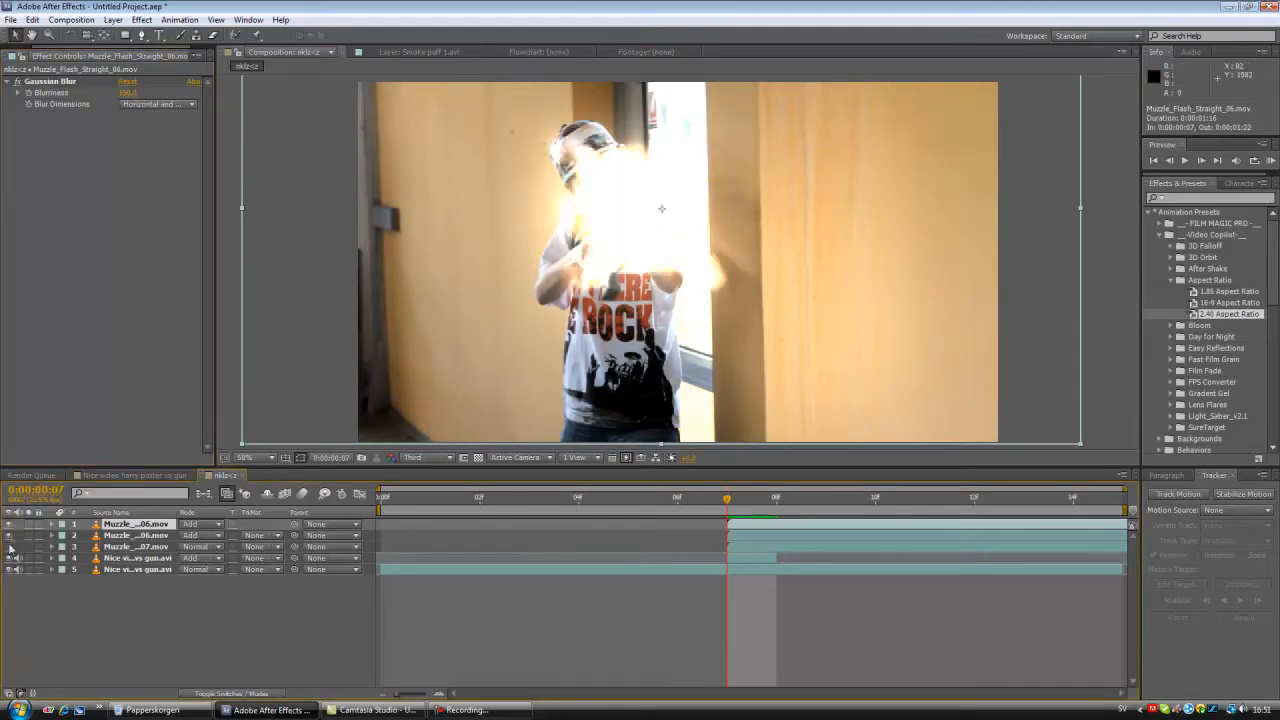
{"action": "left_click", "coordinate": [10, 525]}
{"action": "left_click", "coordinate": [10, 525]}
{"action": "left_click", "coordinate": [10, 525]}
{"action": "left_click", "coordinate": [10, 525]}
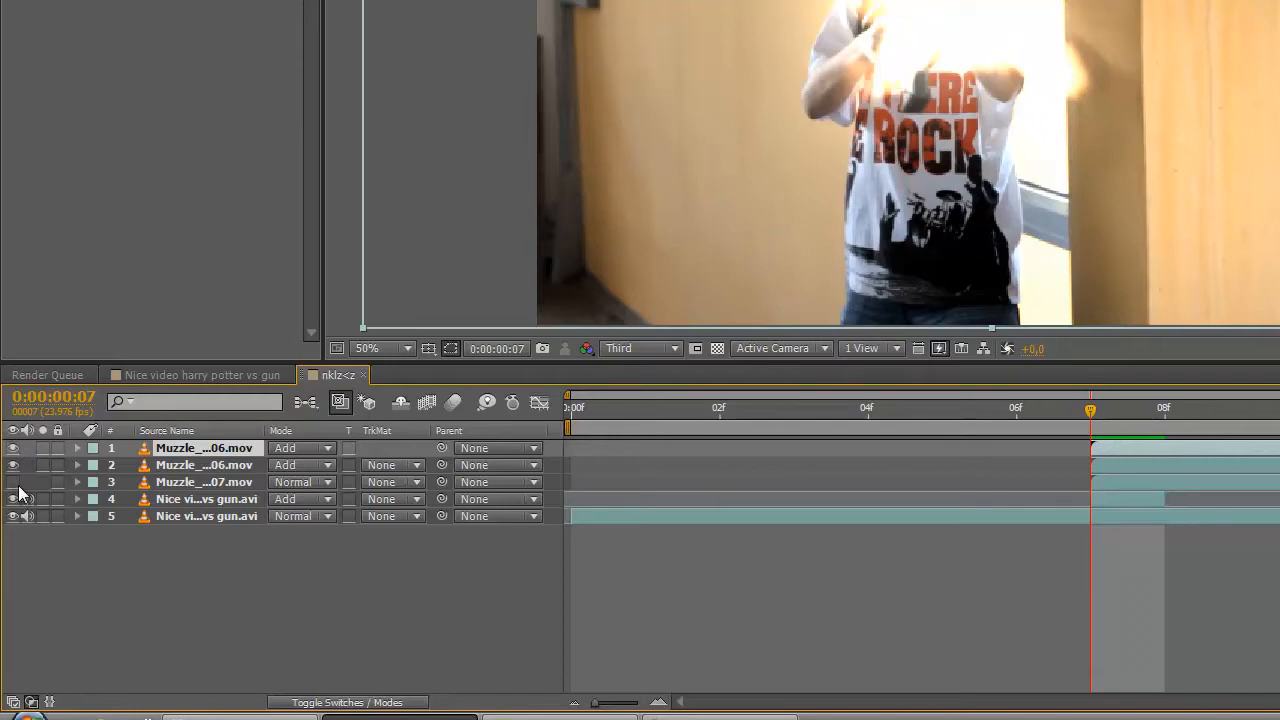
Preview the composition, return to frame 7, and compare the sharp and blurred flash layers by toggling their visibility
{"action": "key", "text": "space"}
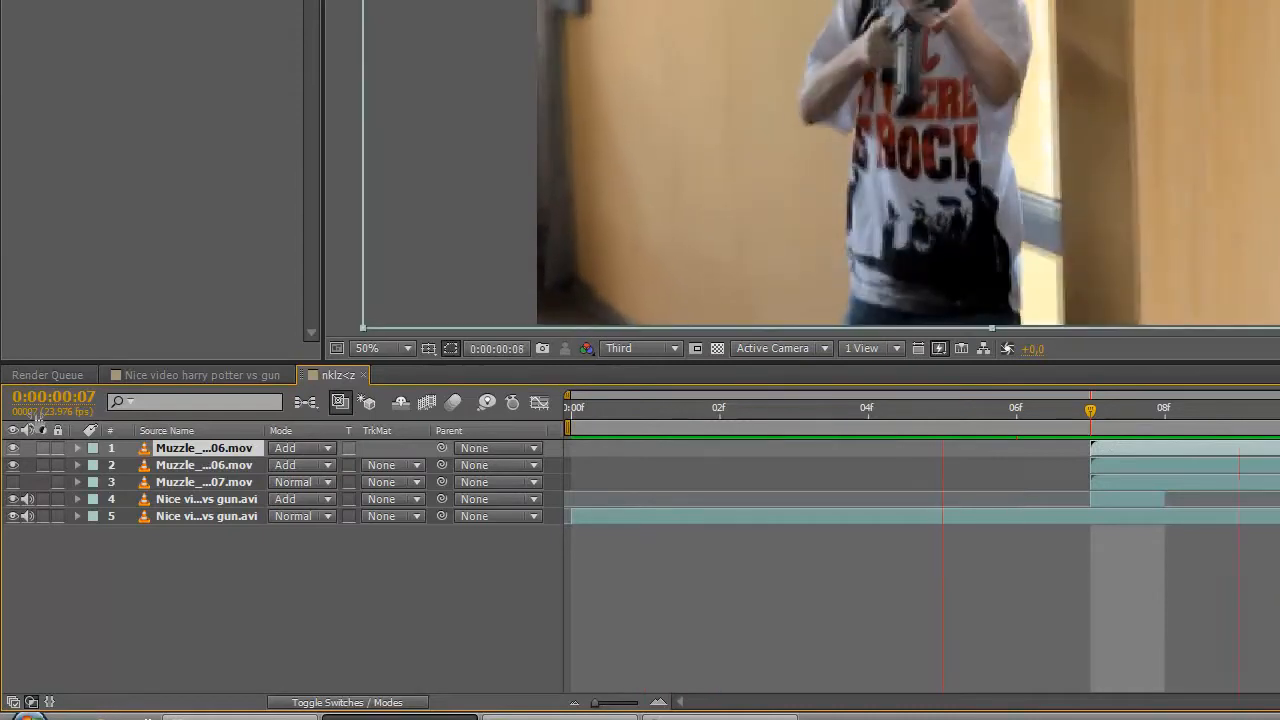
{"action": "key", "text": "space"}
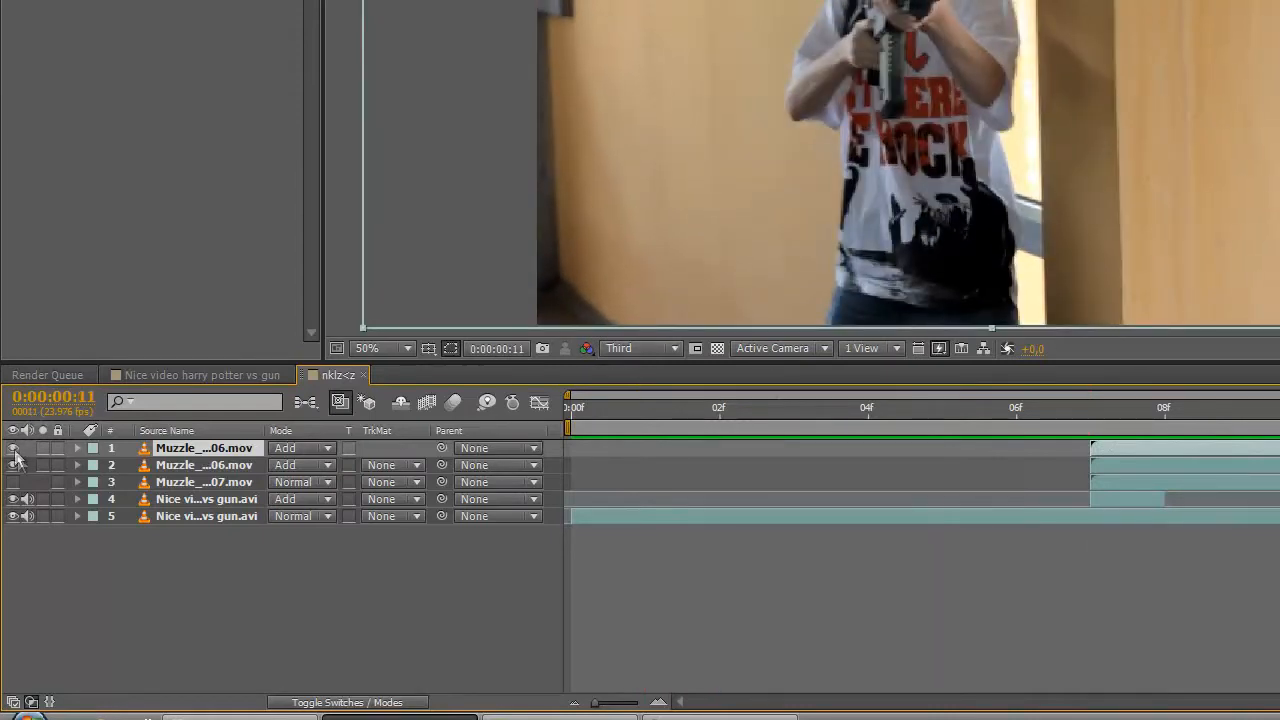
{"action": "left_click", "coordinate": [1094, 422]}
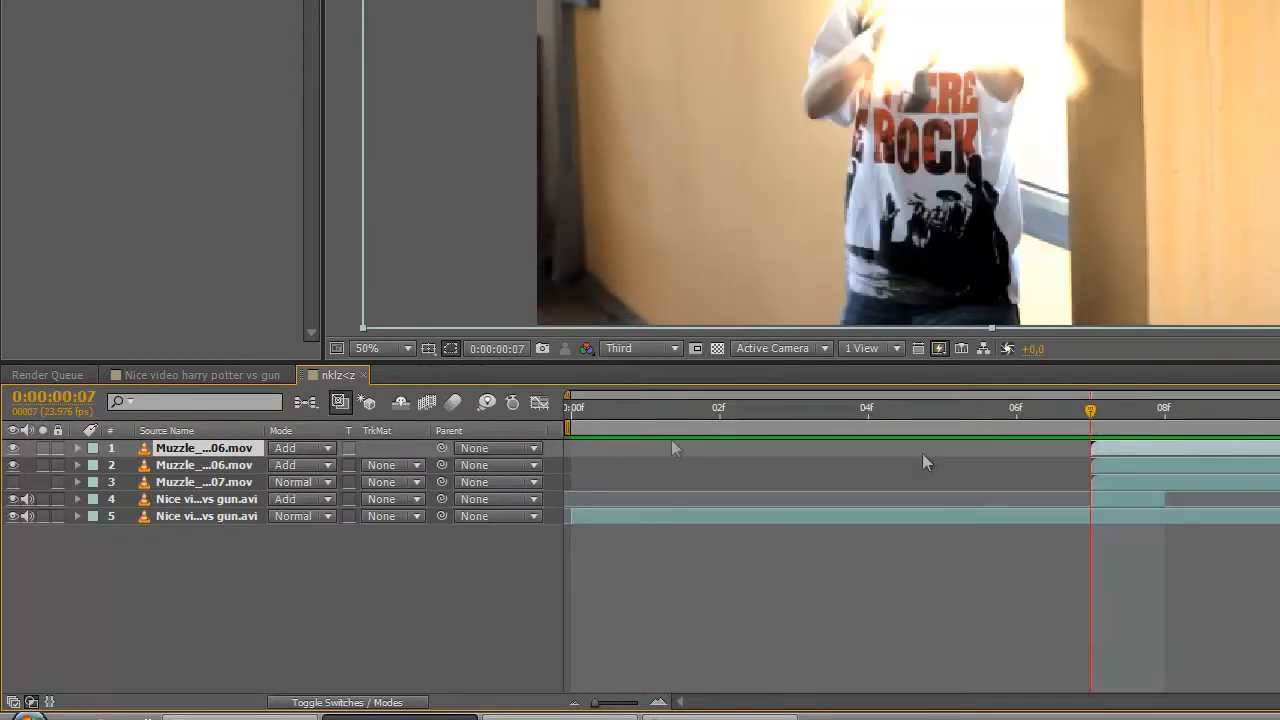
{"action": "left_click", "coordinate": [13, 465]}
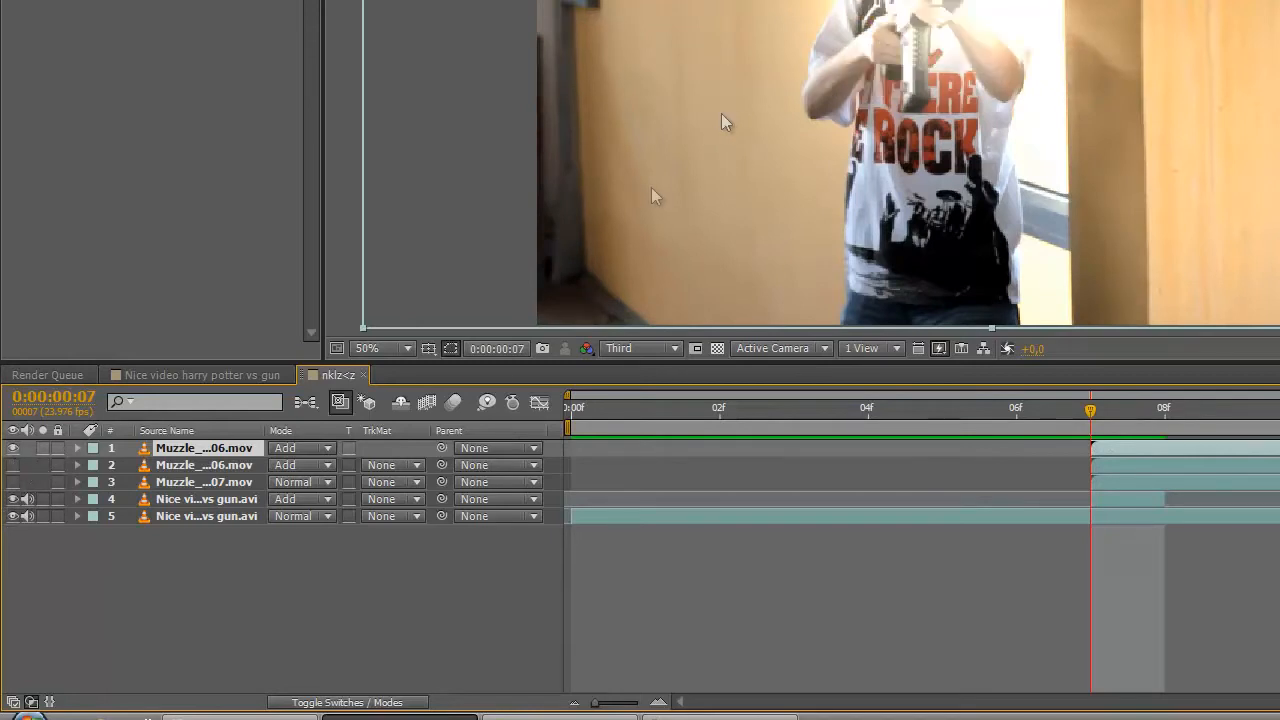
{"action": "left_click", "coordinate": [13, 465]}
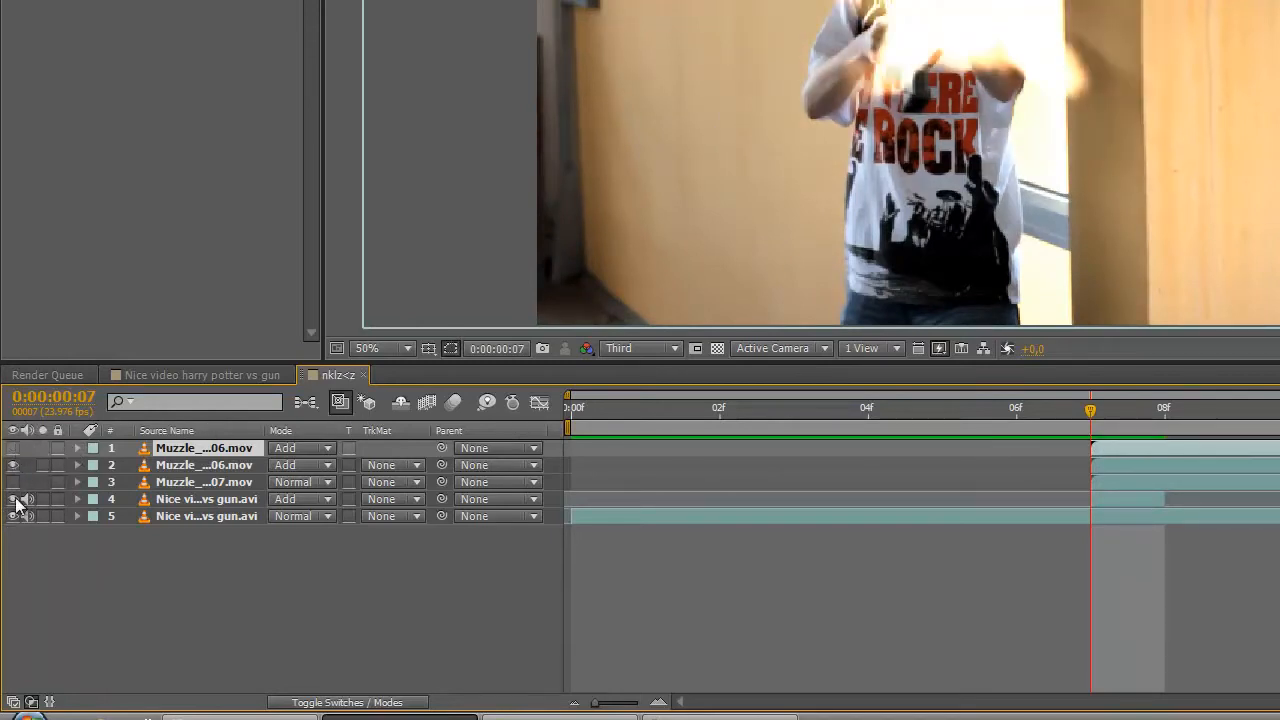
Hide both footage layers and go back and forth through frames 6 to 8 to examine the sharp flash alone
{"action": "left_click_drag", "start_coordinate": [13, 499], "coordinate": [13, 516]}
{"action": "key", "text": "Page_Down"}
{"action": "key", "text": "Page_Down"}
{"action": "key", "text": "Page_Up"}
{"action": "key", "text": "Page_Up"}
{"action": "key", "text": "Page_Down"}
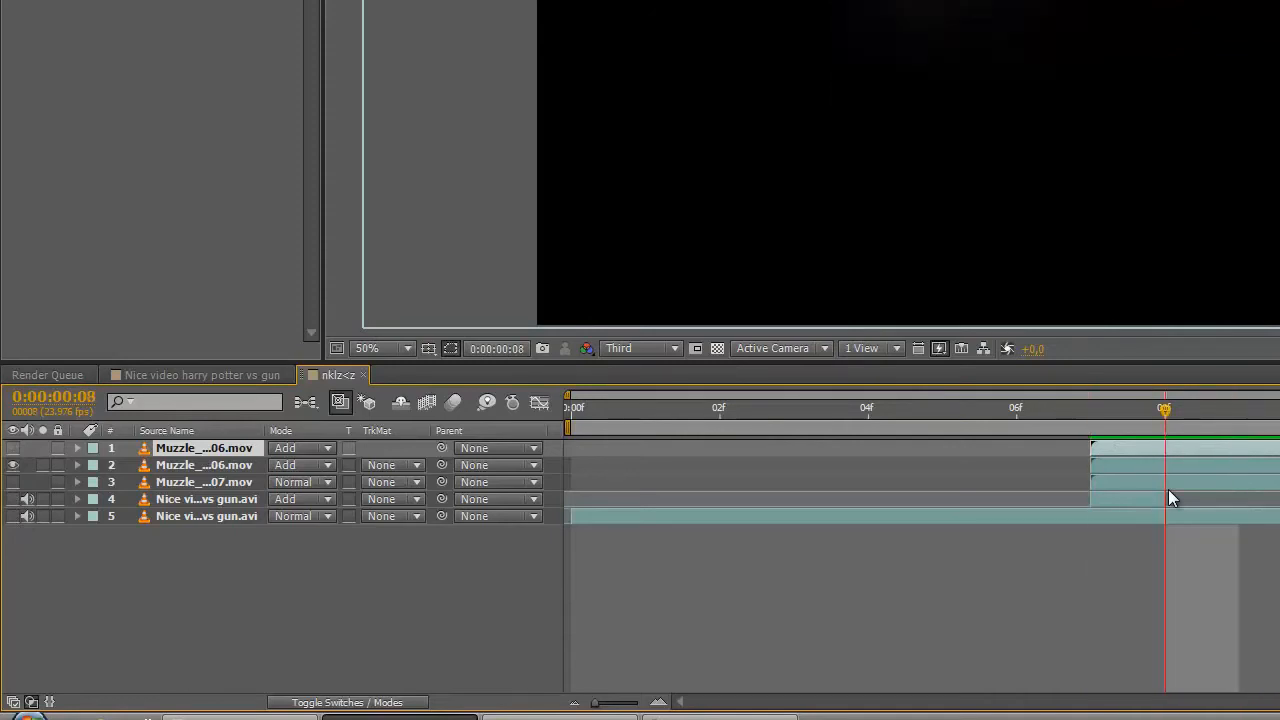
{"action": "key", "text": "Page_Up"}
{"action": "key", "text": "Page_Down"}
{"action": "key", "text": "Page_Up"}
{"action": "key", "text": "Page_Up"}
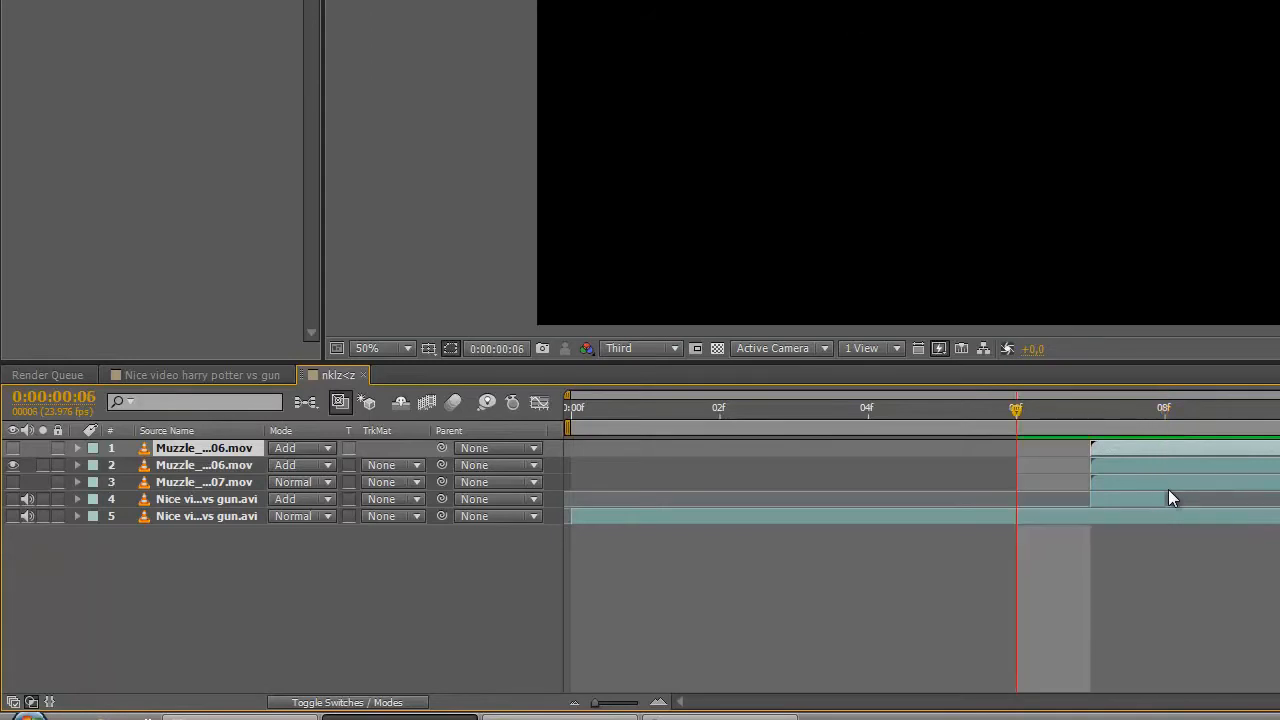
{"action": "key", "text": "Page_Down"}
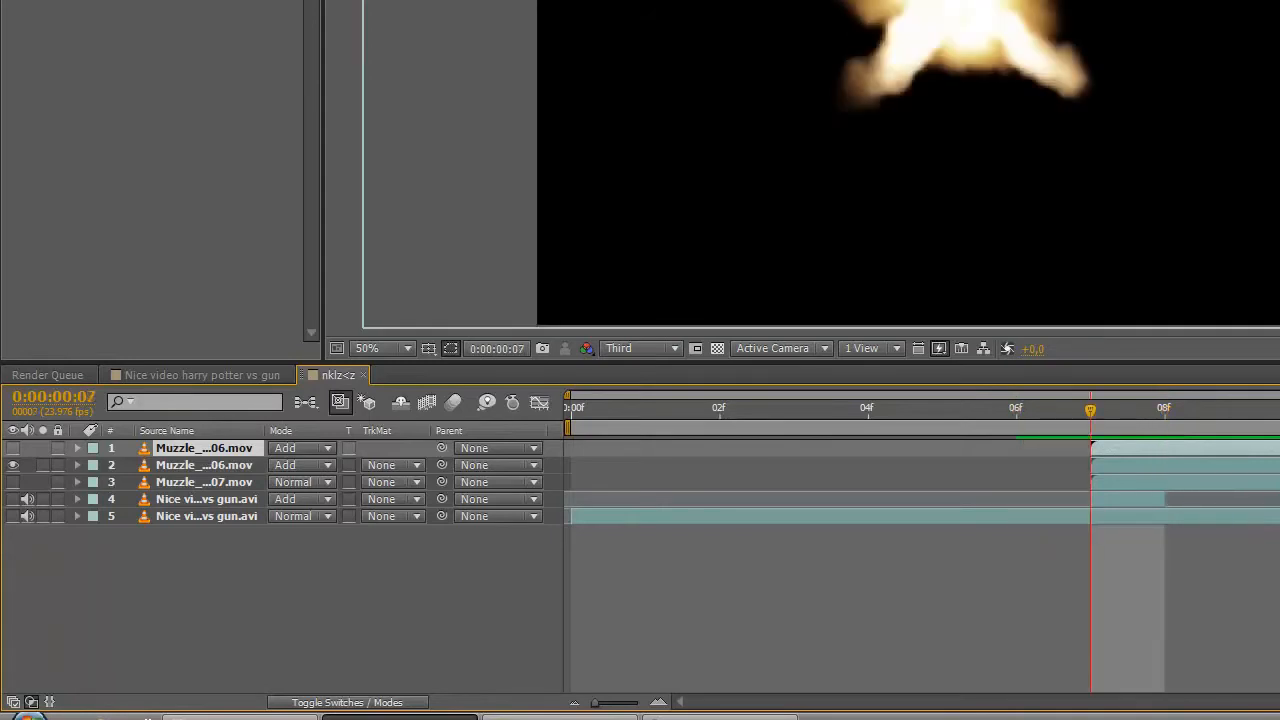
Restore visibility of the blurred flash copy and both footage layers, leaving the Muzzle 07 layer hidden
{"action": "left_click", "coordinate": [13, 464]}
{"action": "left_click_drag", "start_coordinate": [12, 483], "coordinate": [12, 516]}
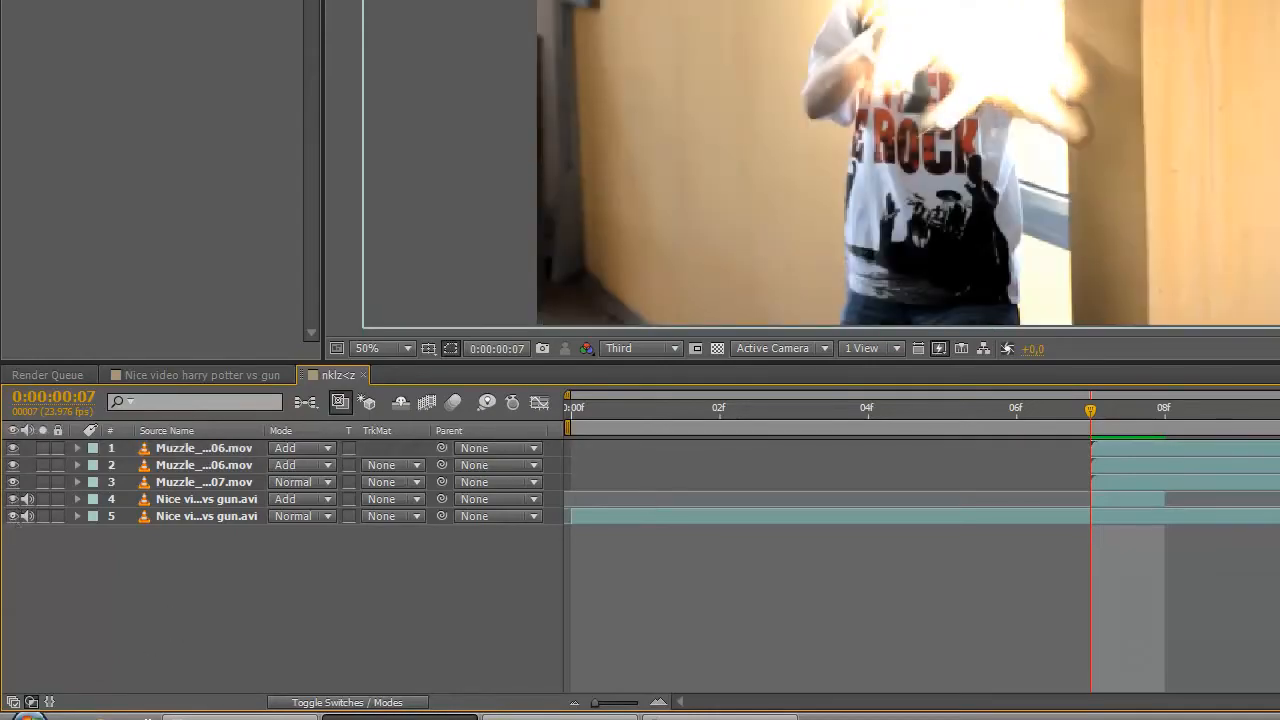
{"action": "left_click", "coordinate": [12, 482]}
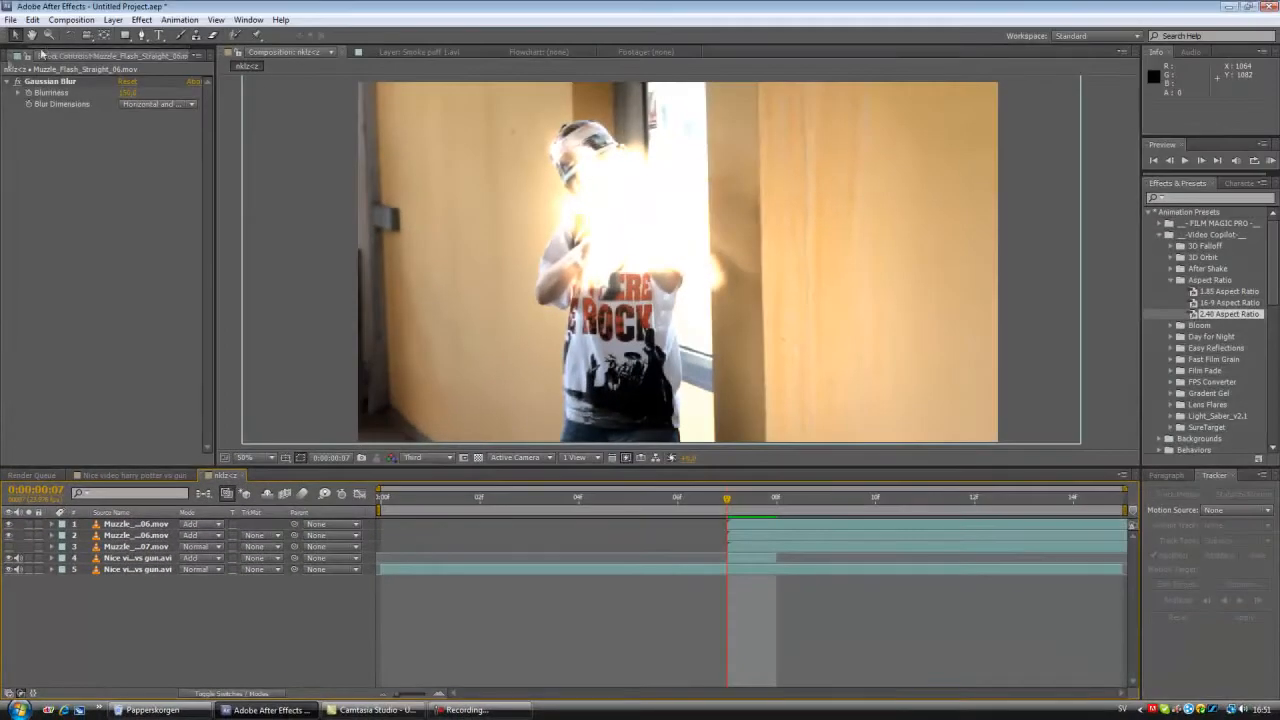
Add Smoke puff 1.avi from the project as the top layer, starting at frame 7
{"action": "left_click", "coordinate": [17, 57]}
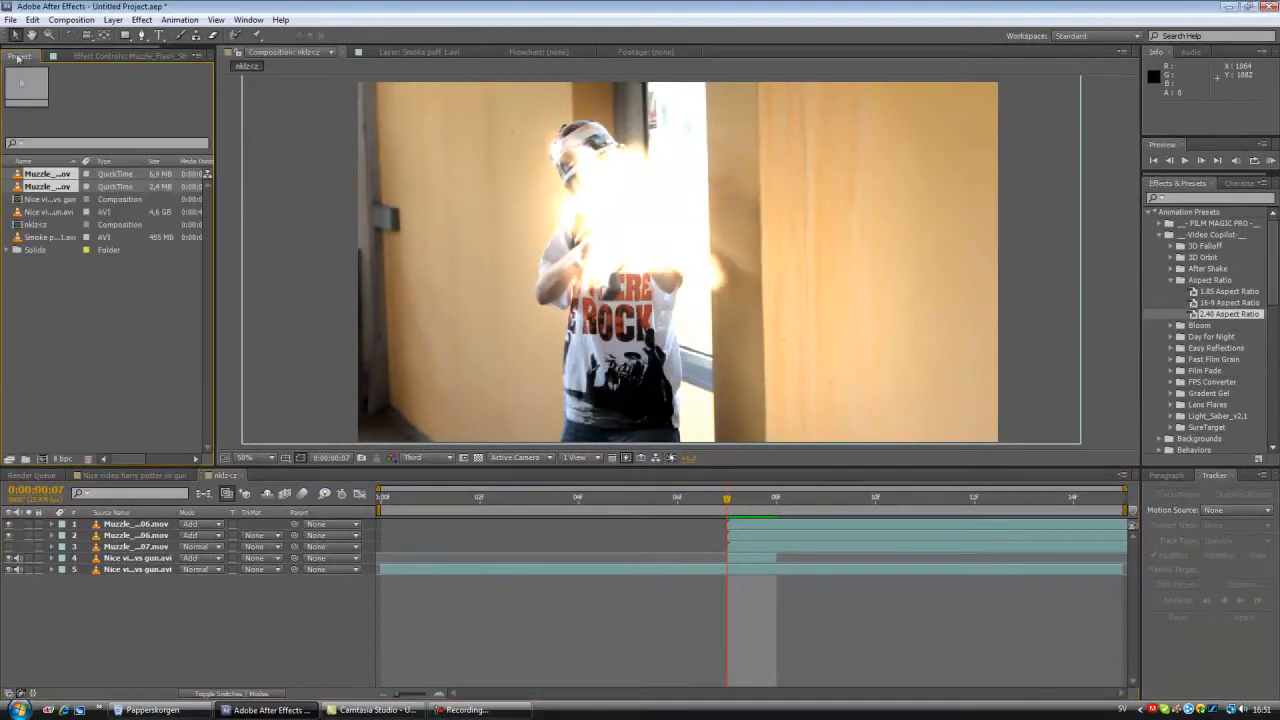
{"action": "left_click", "coordinate": [50, 237]}
{"action": "left_click_drag", "start_coordinate": [358, 363], "coordinate": [732, 521]}
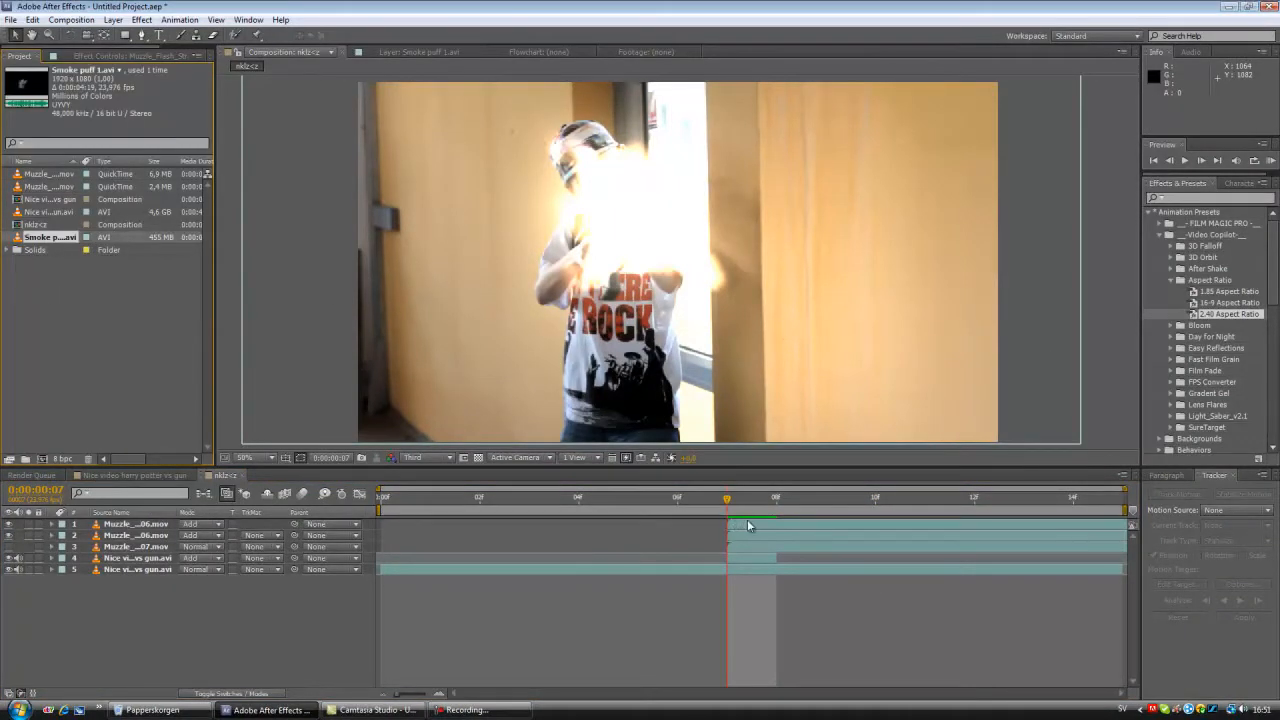
{"action": "left_click_drag", "start_coordinate": [31, 240], "coordinate": [735, 522]}
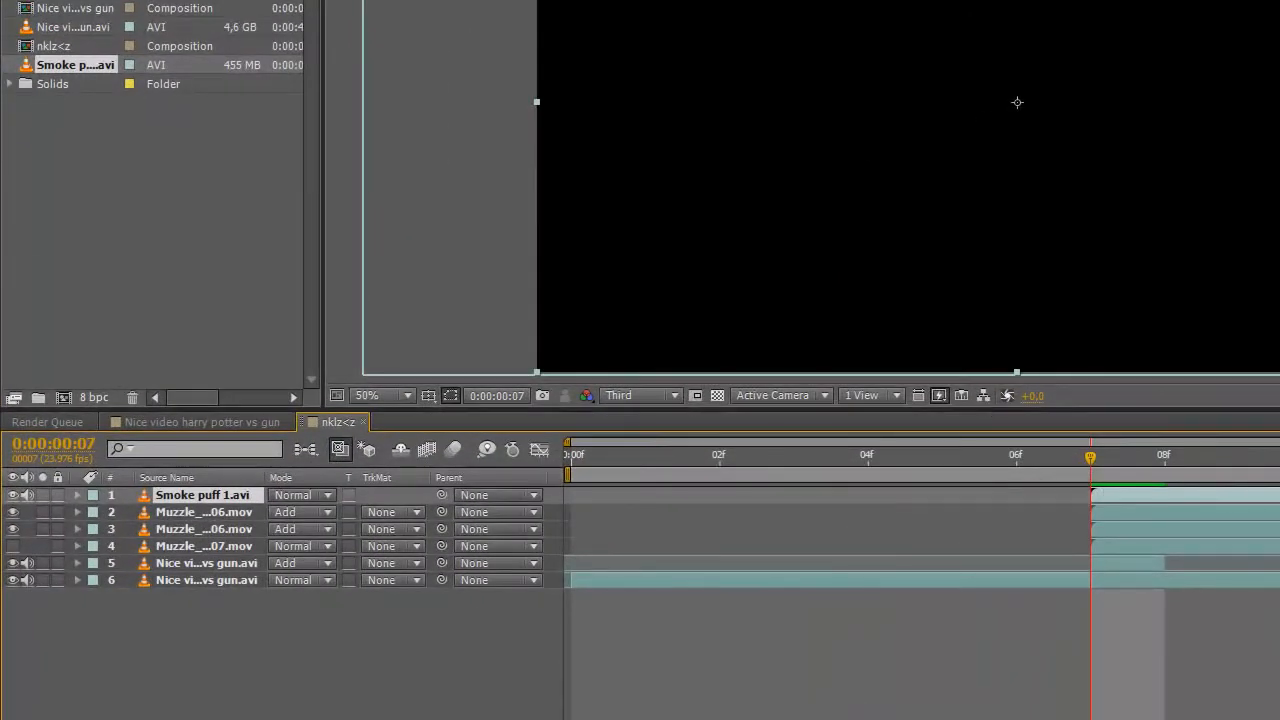
Shift the smoke layer earlier to frame 4, trim its beginning to frame 7, and set its blending mode to Screen
{"action": "left_click_drag", "start_coordinate": [1088, 504], "coordinate": [1034, 494]}
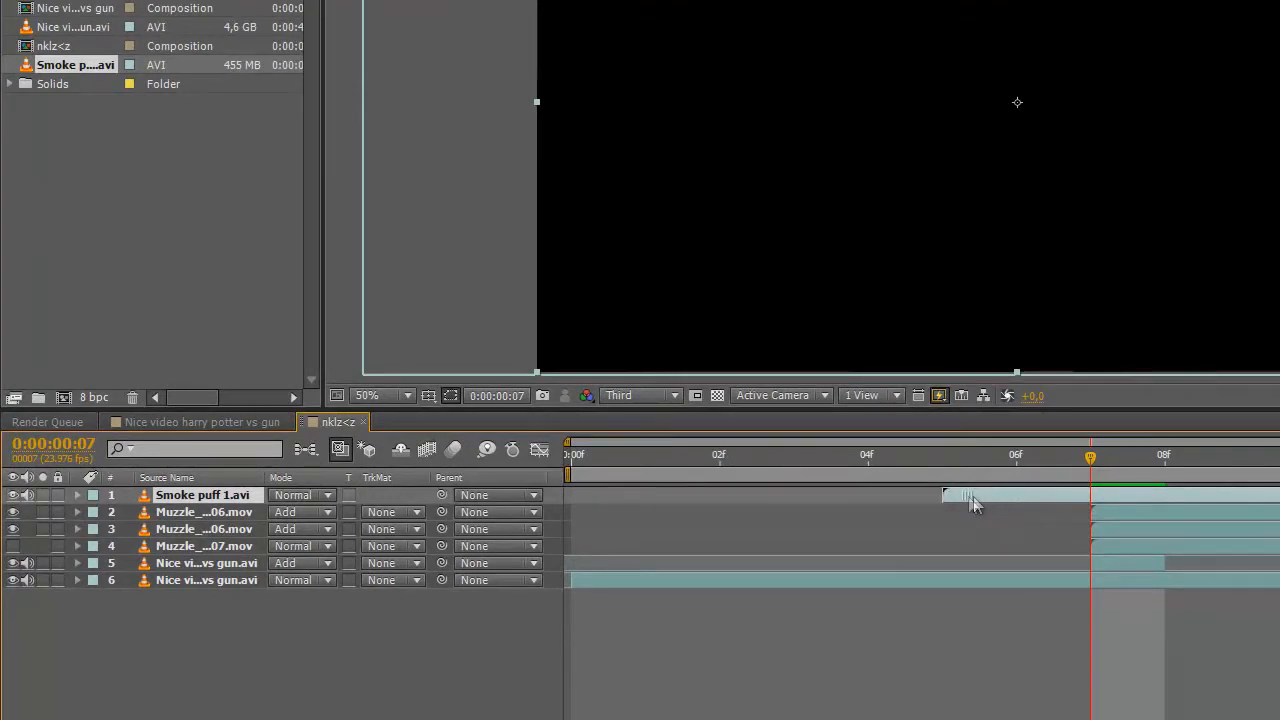
{"action": "left_click_drag", "start_coordinate": [940, 503], "coordinate": [1091, 508]}
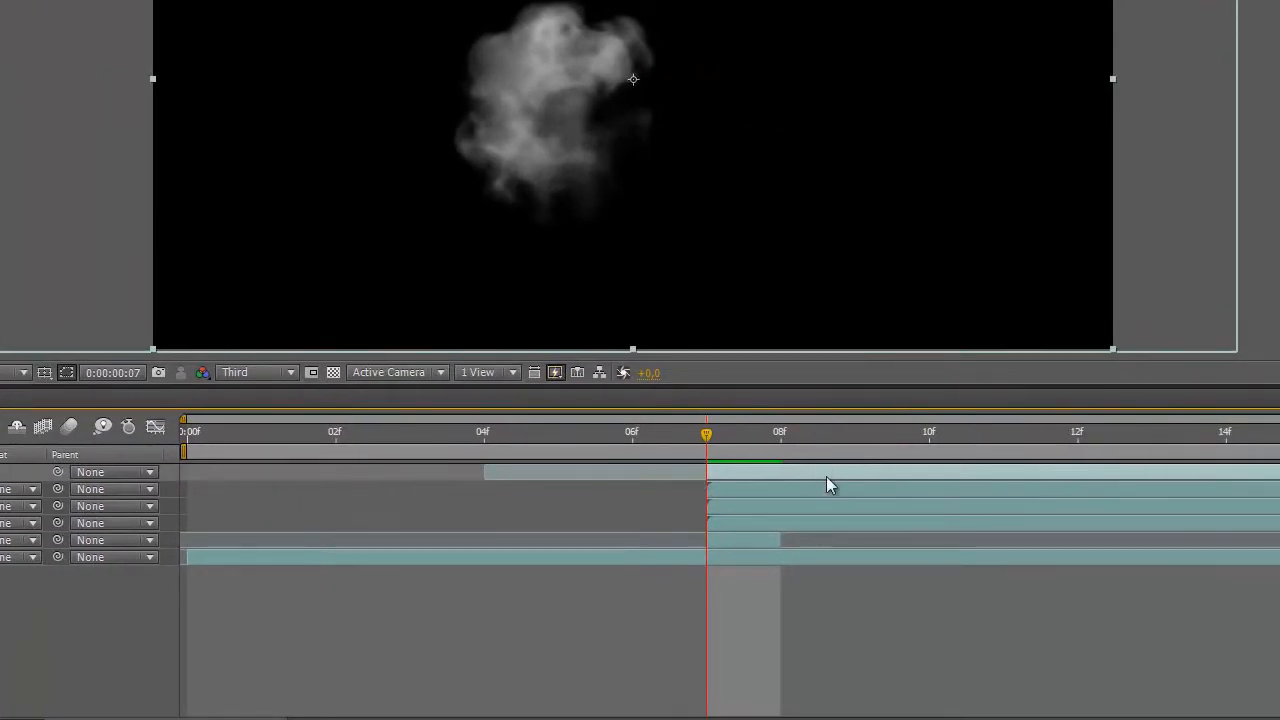
{"action": "left_click", "coordinate": [0, 472]}
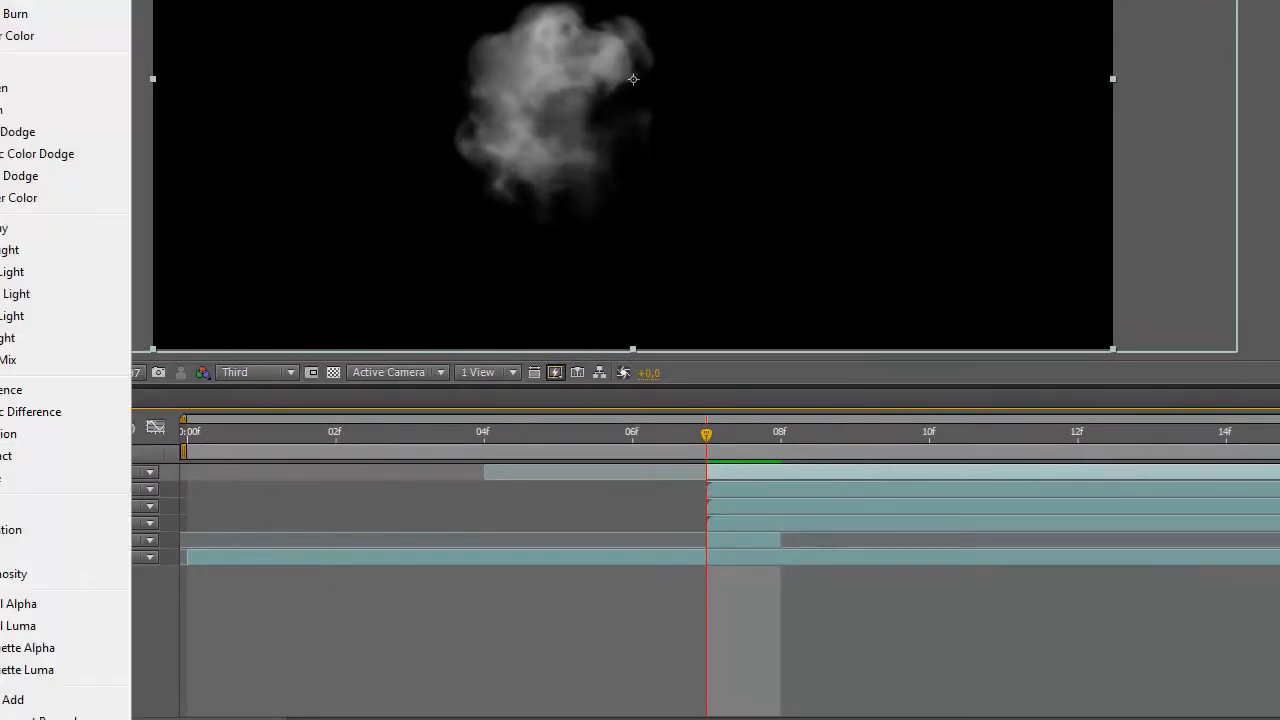
{"action": "left_click", "coordinate": [1, 112]}
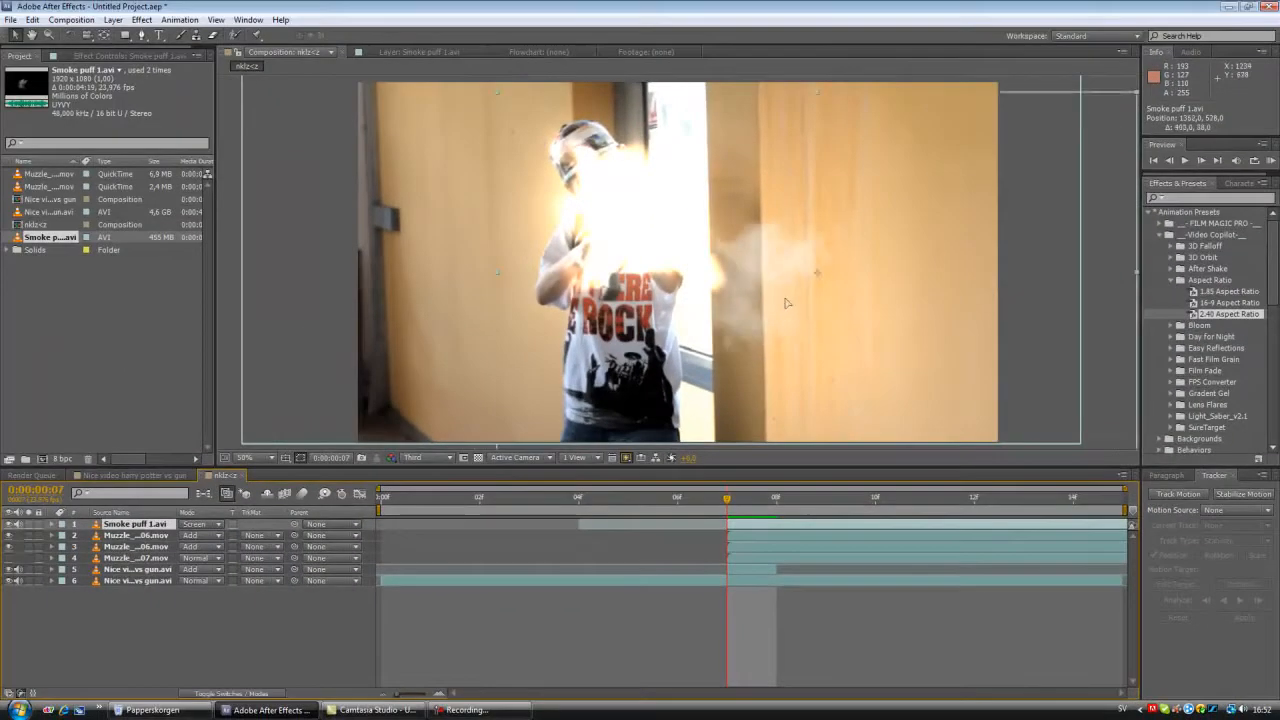
Move, enlarge and rotate the smoke puff so it sits over the gun muzzle, and deselect the layer
{"action": "scroll", "coordinate": [854, 255], "scroll_direction": "down", "scroll_amount": 2}
{"action": "left_click_drag", "start_coordinate": [948, 333], "coordinate": [644, 217]}
{"action": "left_click_drag", "start_coordinate": [949, 234], "coordinate": [786, 255]}
{"action": "left_click", "coordinate": [976, 266]}
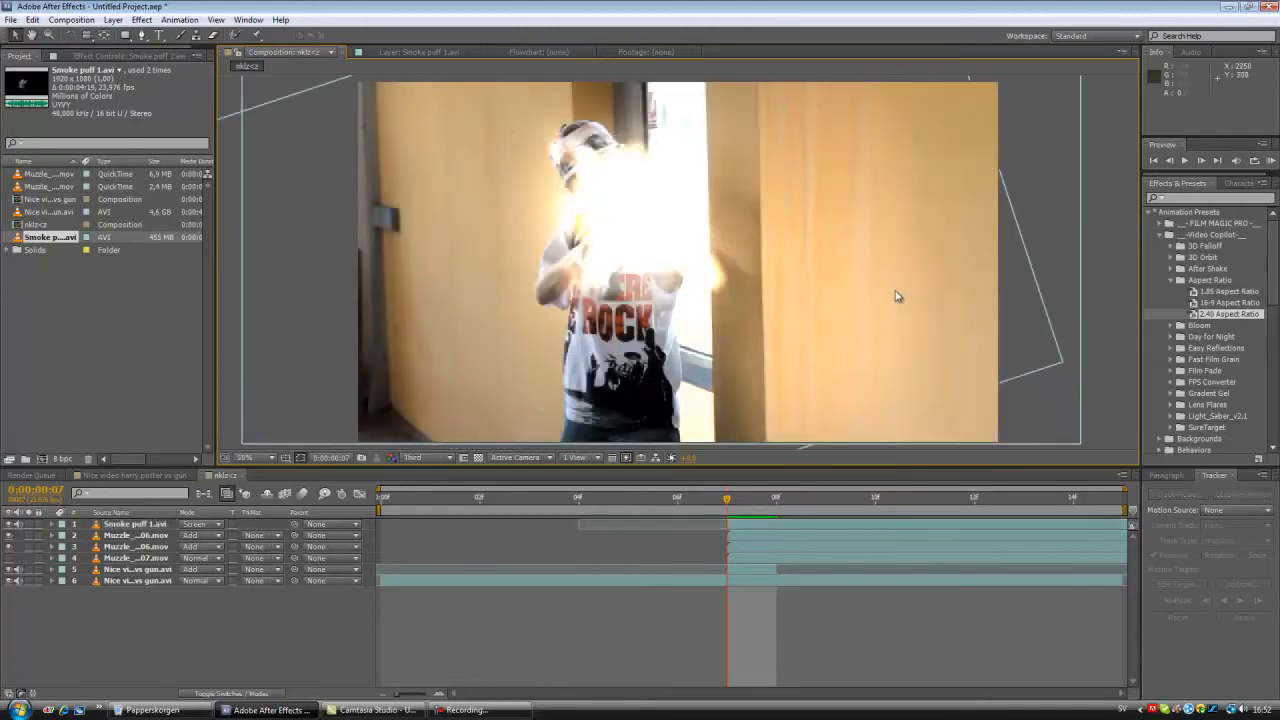
Preview the composition and inspect the smoke over the shooter at frame 9
{"action": "key", "text": "space"}
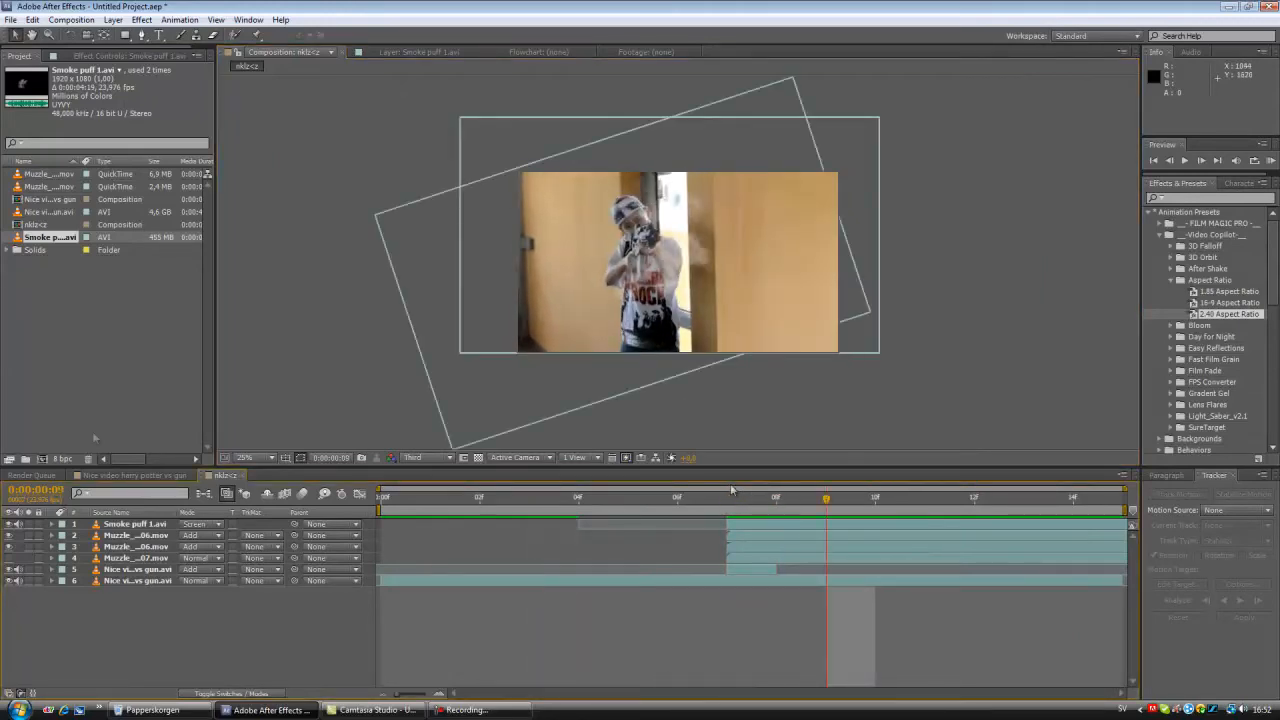
{"action": "scroll", "coordinate": [668, 195], "scroll_direction": "up", "scroll_amount": 4}
{"action": "scroll", "coordinate": [668, 195], "scroll_direction": "down", "scroll_amount": 2}
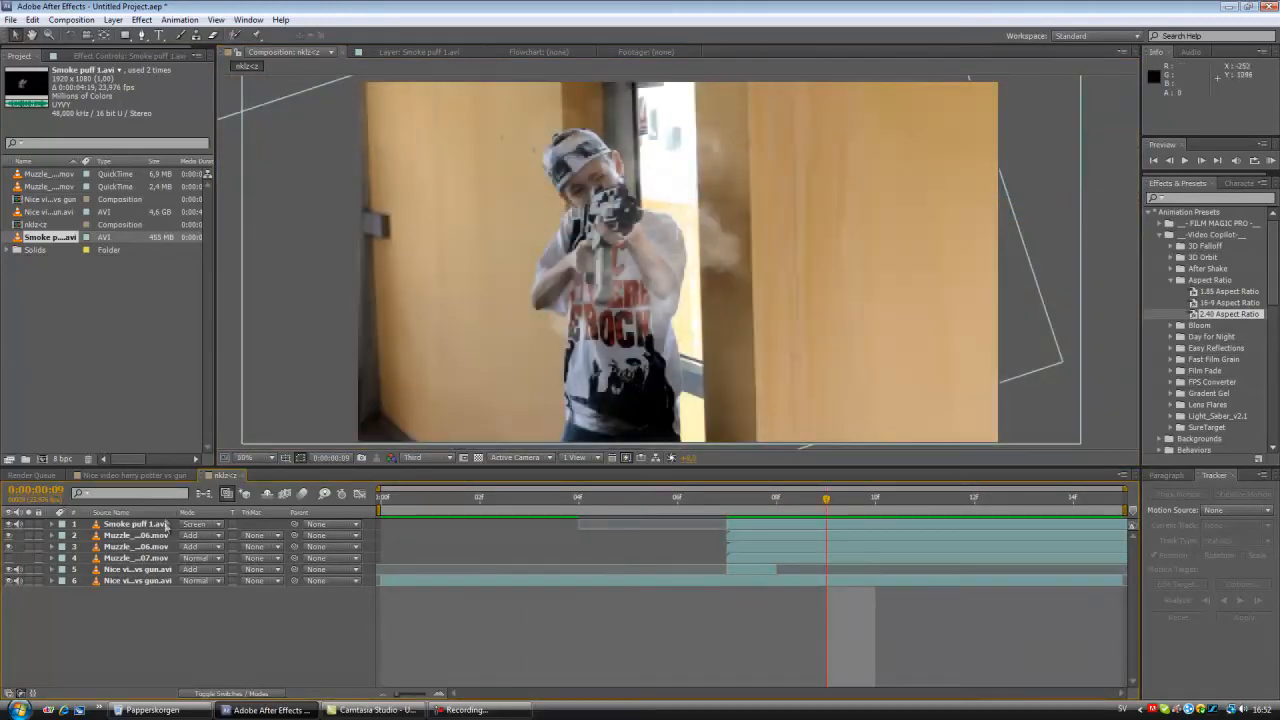
Set the Smoke puff 1.avi layer's opacity to 50% and preview the composition from the start
{"action": "key", "text": "t"}
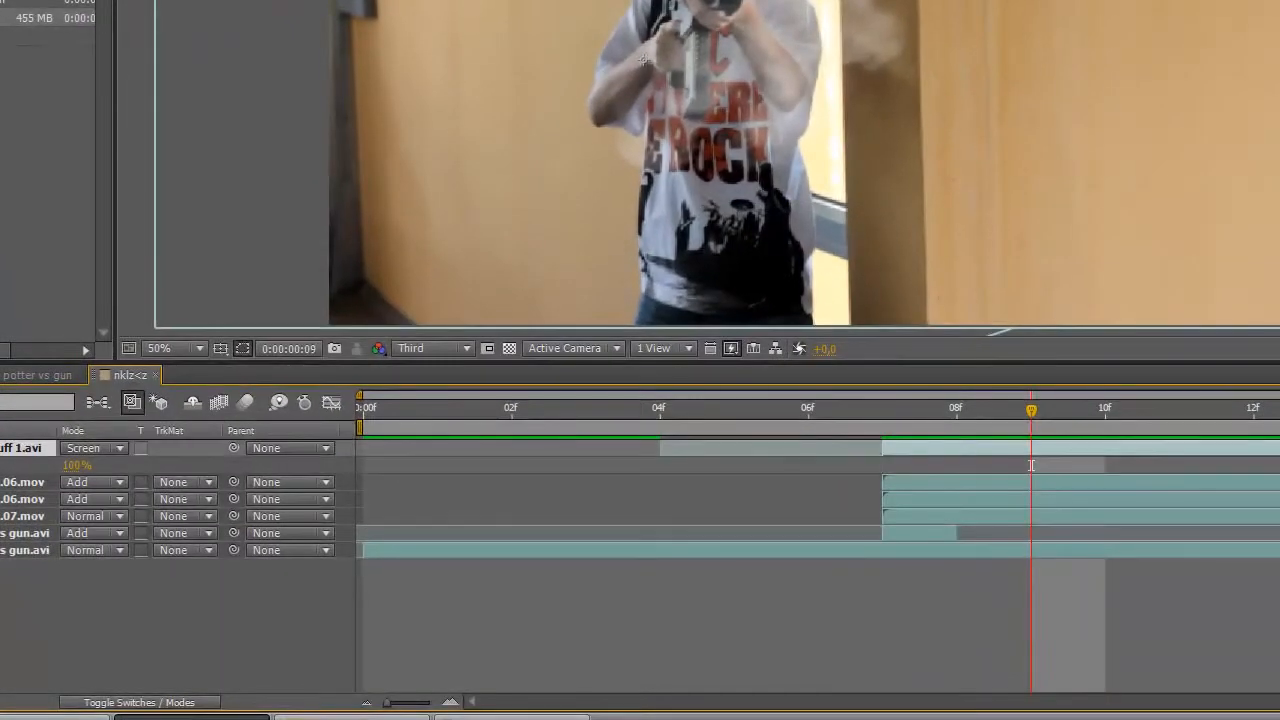
{"action": "left_click", "coordinate": [66, 468]}
{"action": "left_click", "coordinate": [118, 615]}
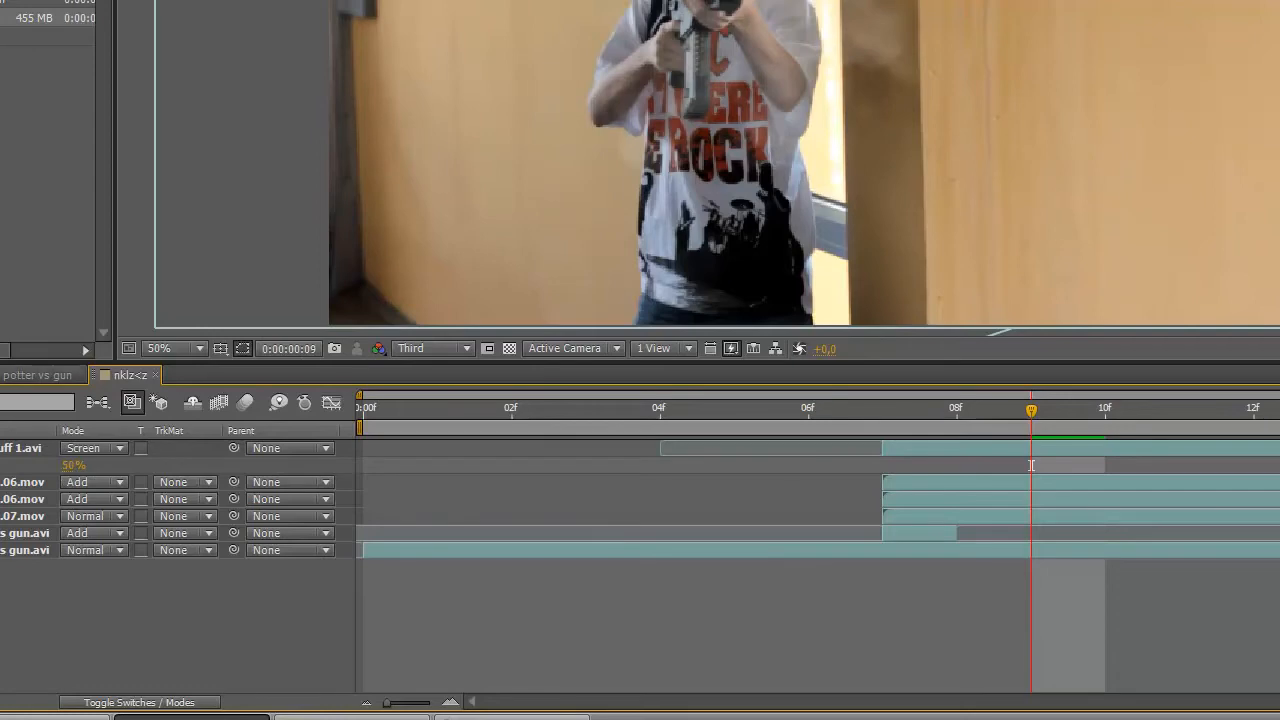
{"action": "key", "text": "t"}
{"action": "key", "text": "KP_0"}
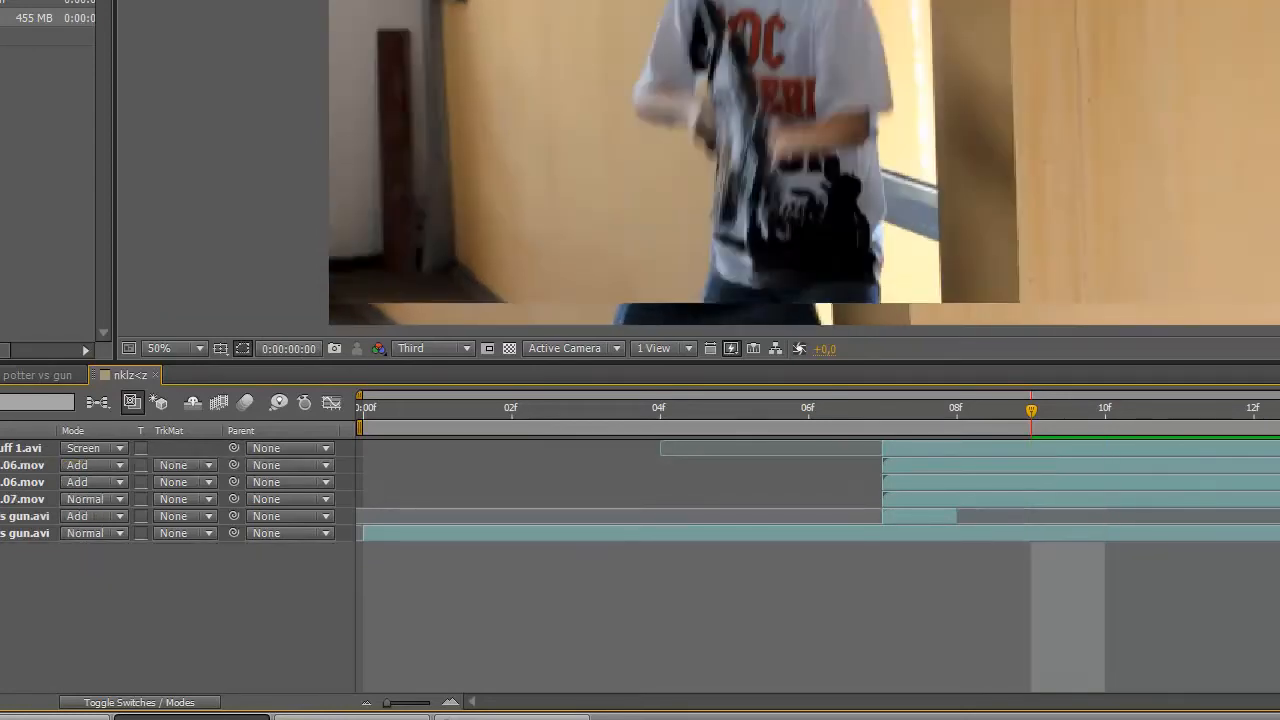
{"action": "key", "text": "space"}
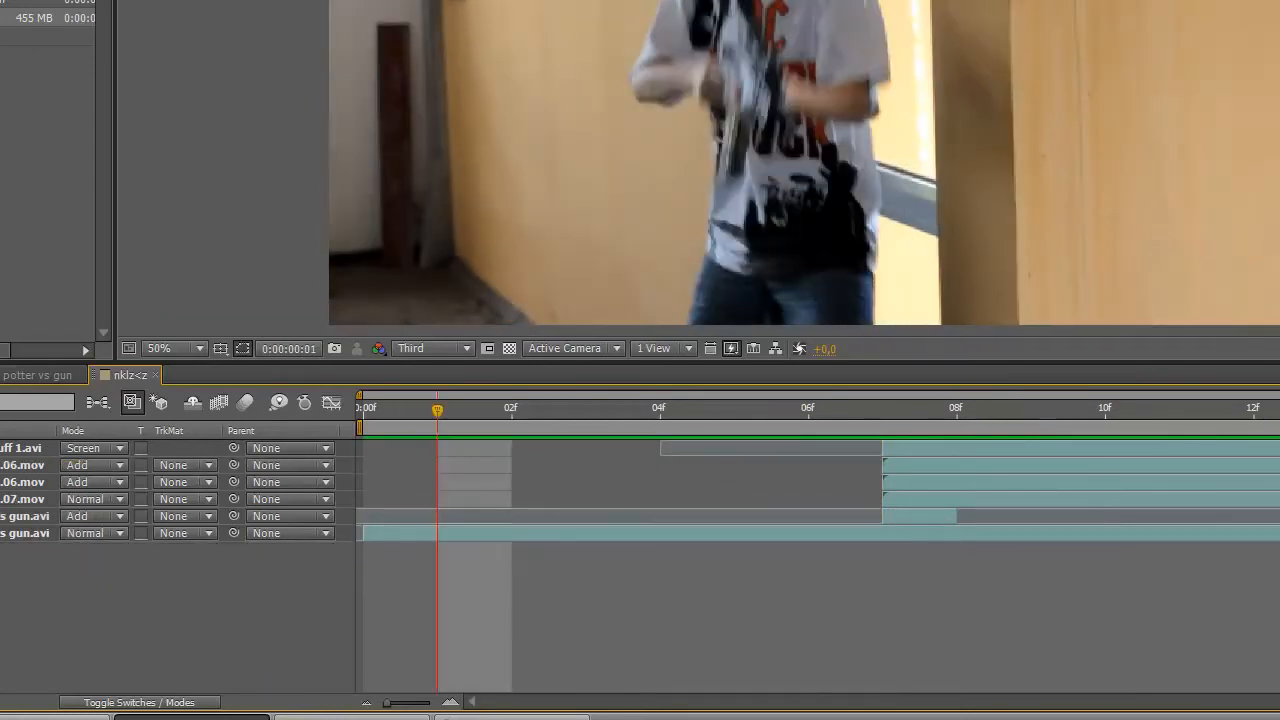
Time-stretch the smoke layer to a duration of 0:00:02:08 so the smoke plays faster, and preview the composition
{"action": "left_click", "coordinate": [1000, 406]}
{"action": "left_click", "coordinate": [986, 446]}
{"action": "scroll", "coordinate": [889, 178], "scroll_direction": "down", "scroll_amount": 2}
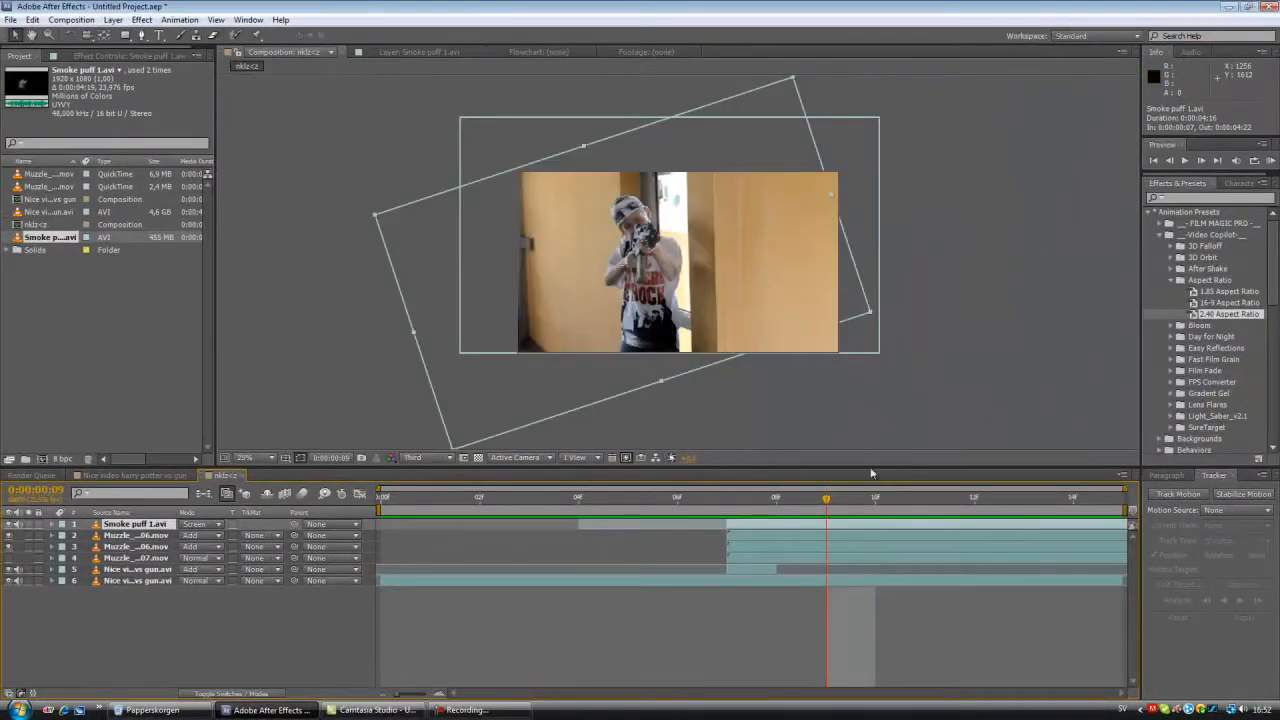
{"action": "right_click", "coordinate": [857, 445]}
{"action": "mouse_move", "coordinate": [1006, 138]}
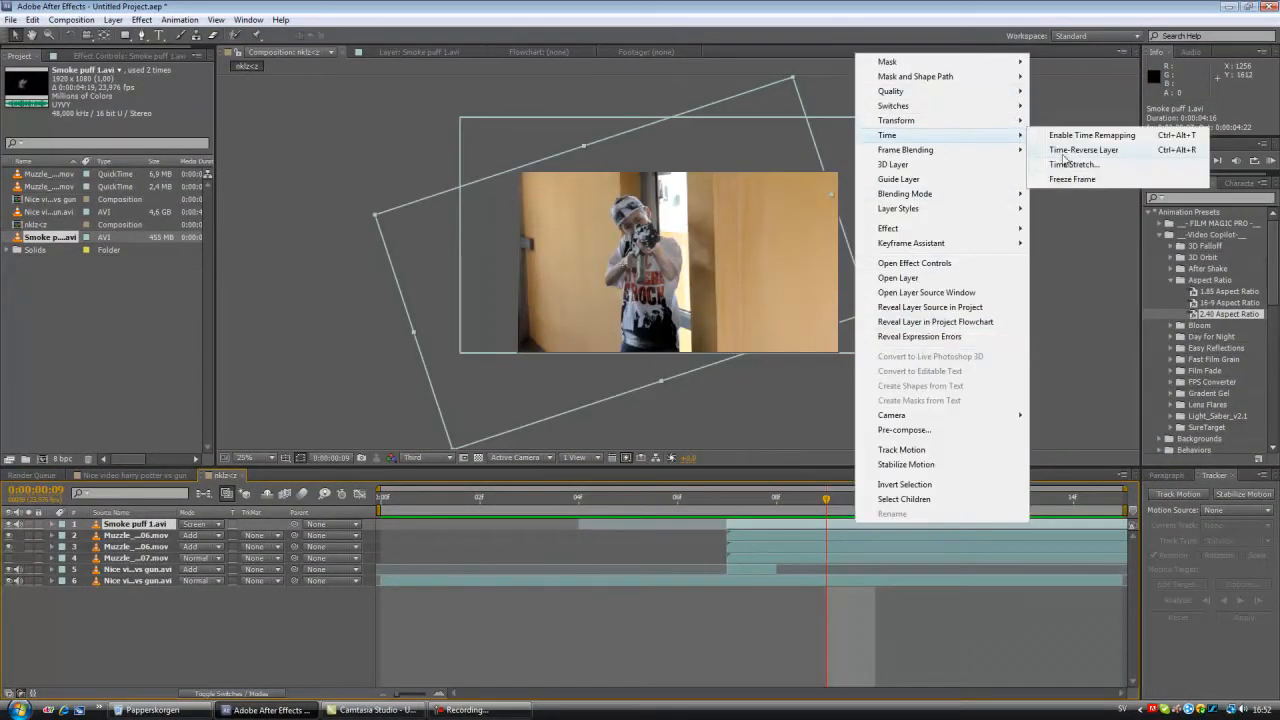
{"action": "left_click", "coordinate": [1075, 164]}
{"action": "left_click", "coordinate": [663, 440]}
{"action": "key", "text": "space"}
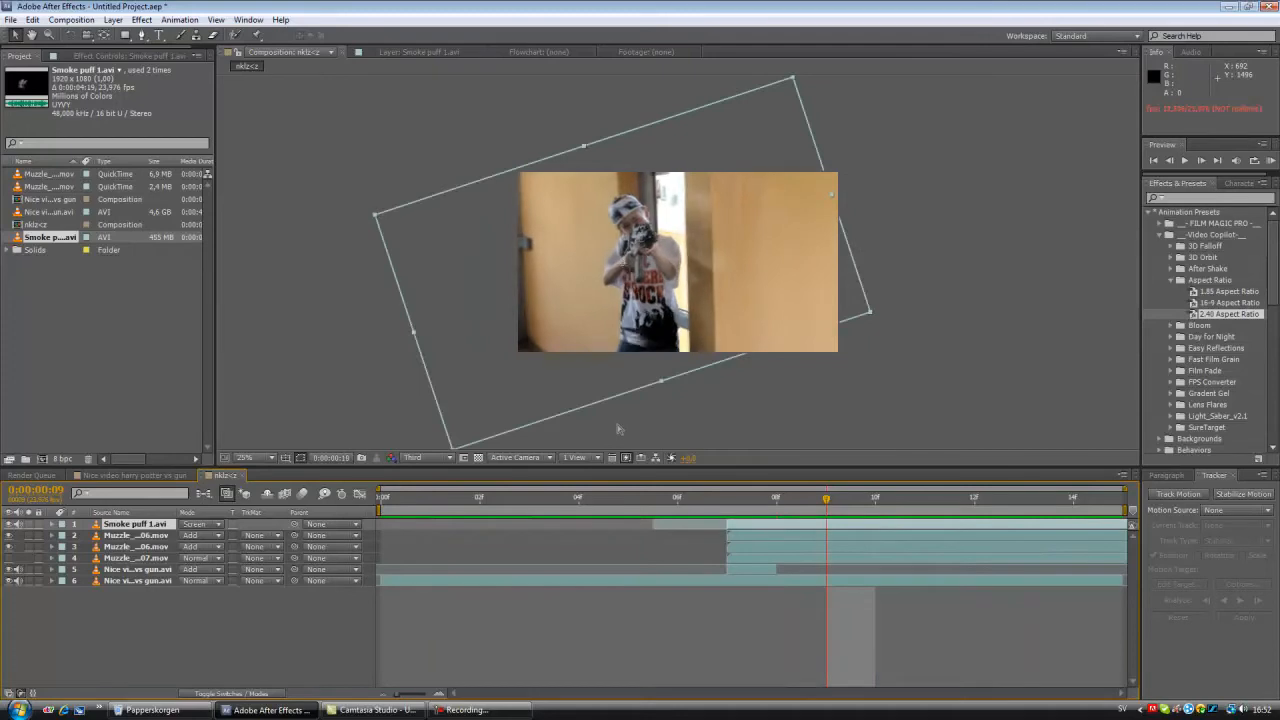
{"action": "key", "text": "space"}
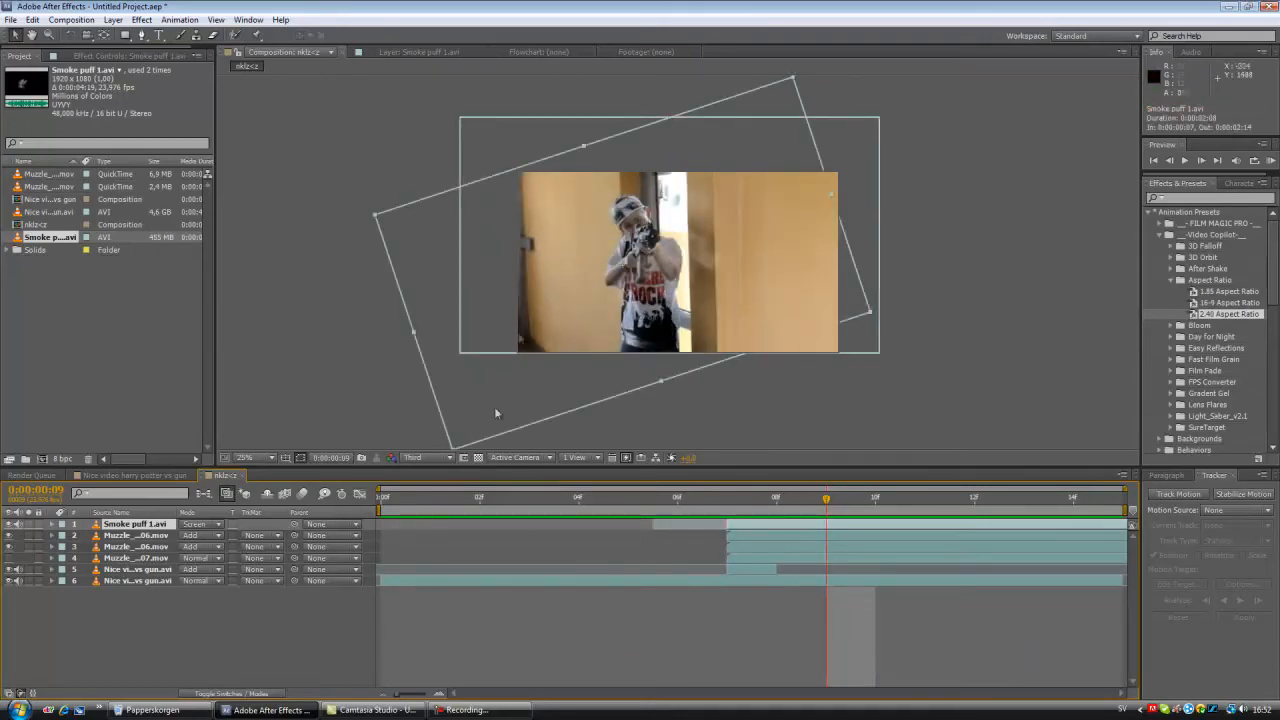
Scale the smoke puff down slightly, deselect the layer and play the composition to check it
{"action": "left_click_drag", "start_coordinate": [793, 79], "coordinate": [775, 98]}
{"action": "left_click", "coordinate": [990, 244]}
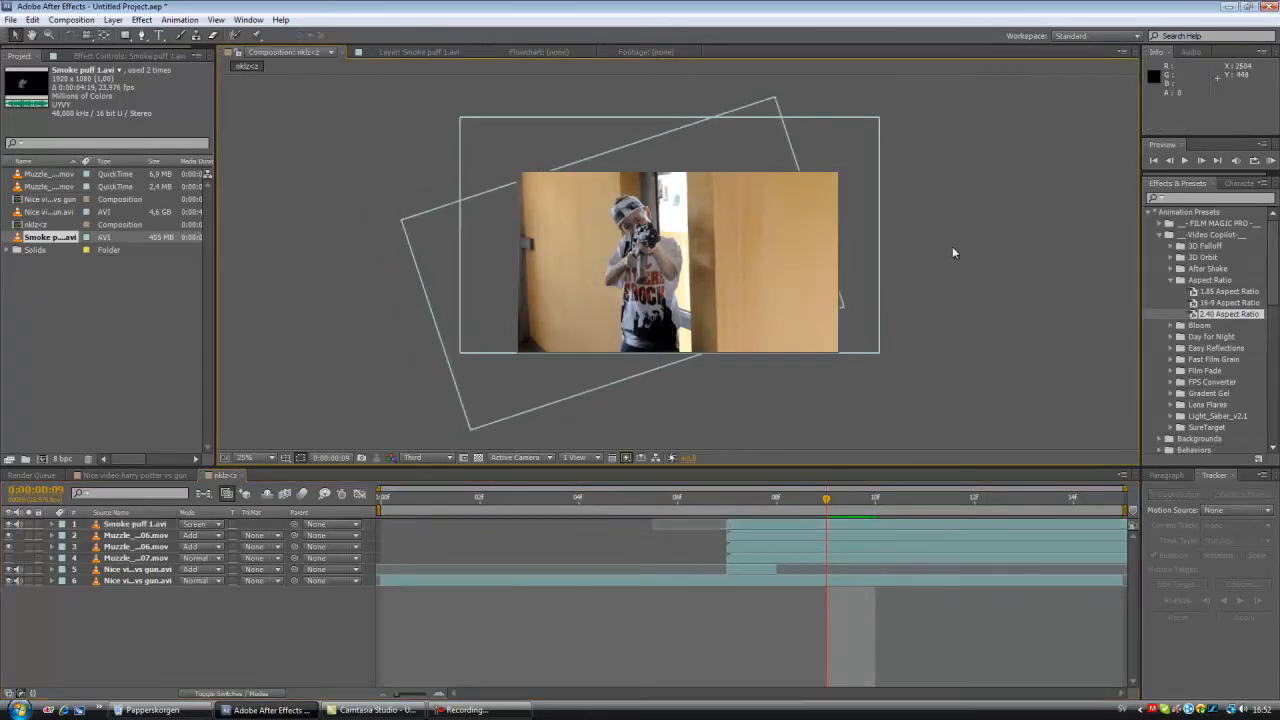
{"action": "scroll", "coordinate": [947, 248], "scroll_direction": "up", "scroll_amount": 2}
{"action": "key", "text": "space"}
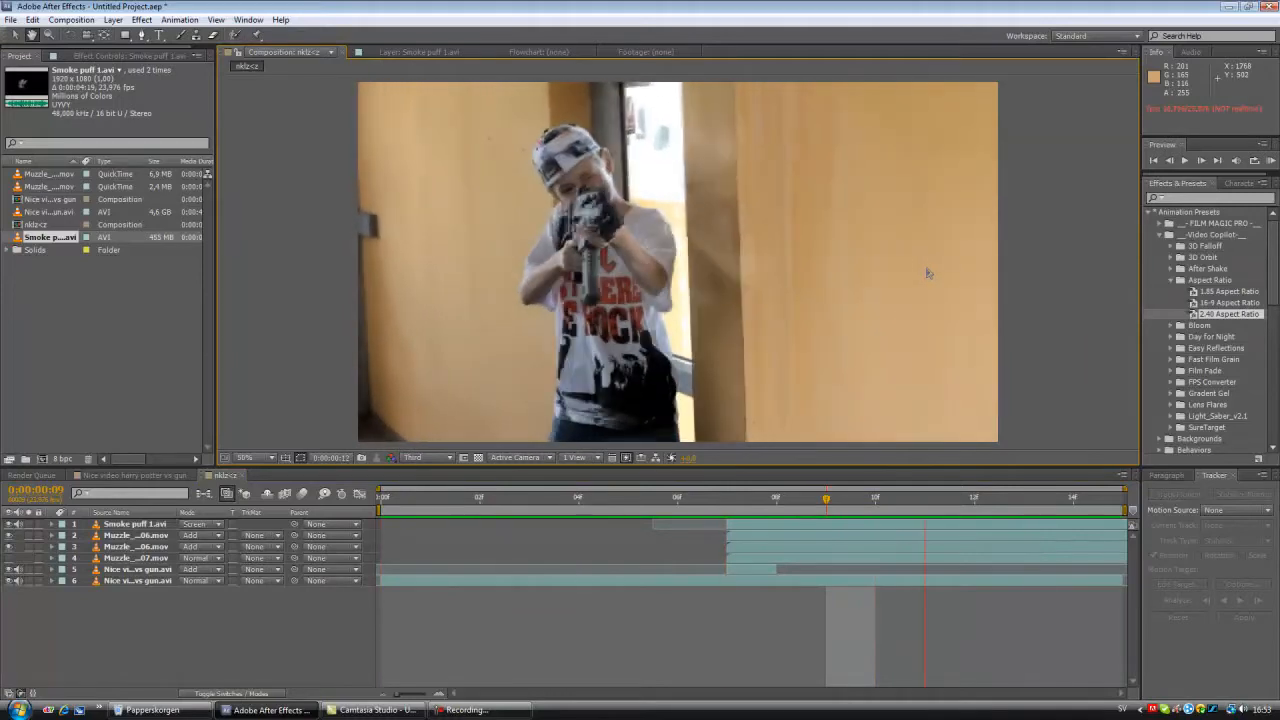
{"action": "key", "text": "space"}
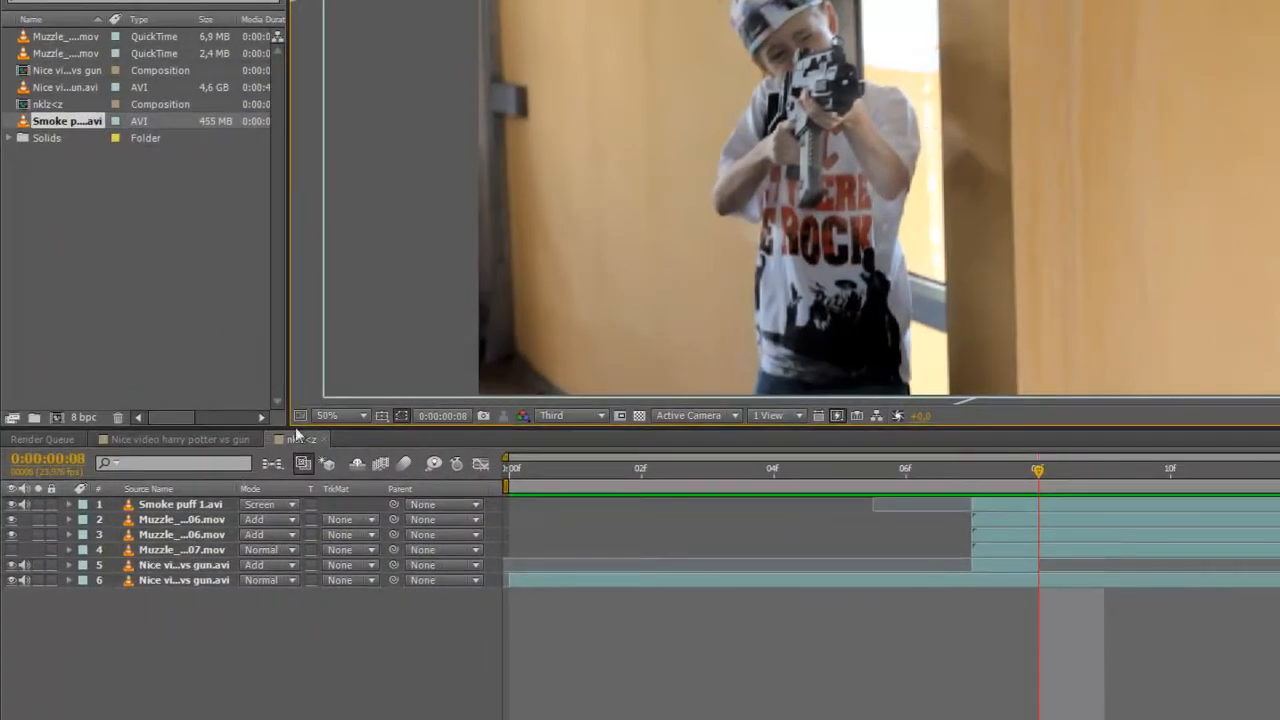
Preview the composition and step frame by frame between about frames 7 and 10 to examine the first shot
{"action": "left_click", "coordinate": [198, 490]}
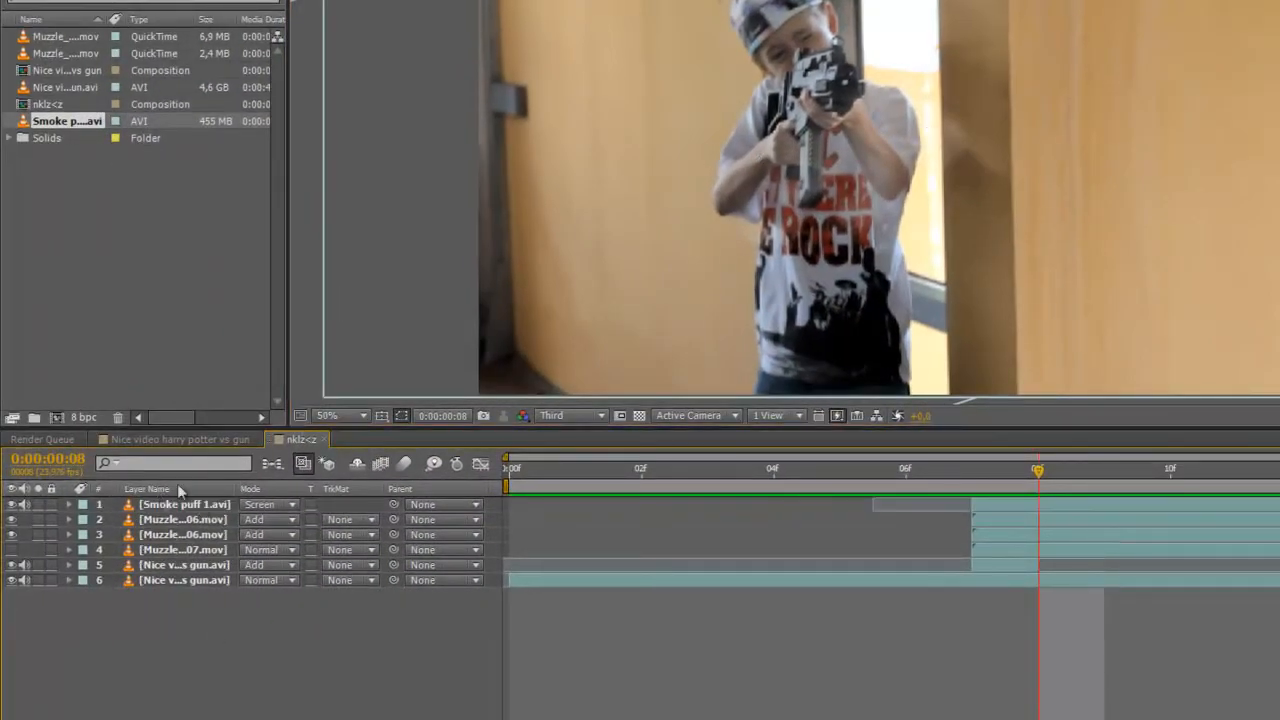
{"action": "left_click", "coordinate": [155, 490]}
{"action": "key", "text": "space"}
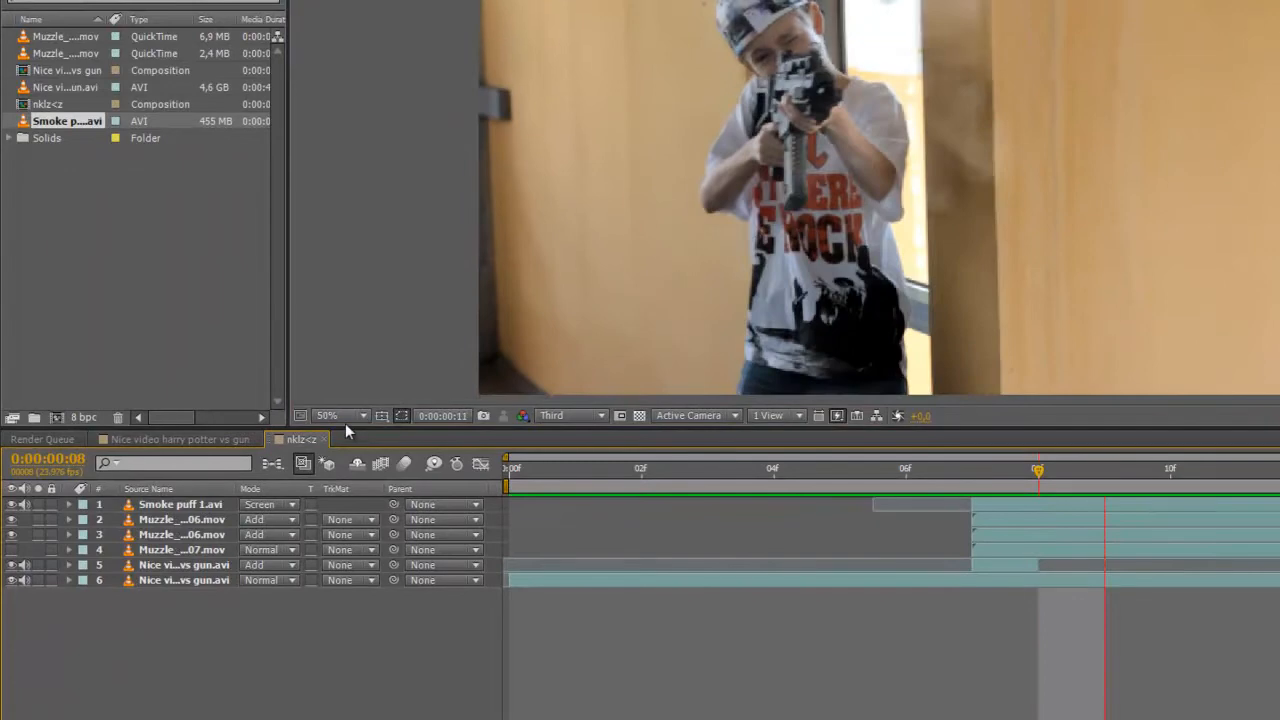
{"action": "left_click", "coordinate": [971, 474]}
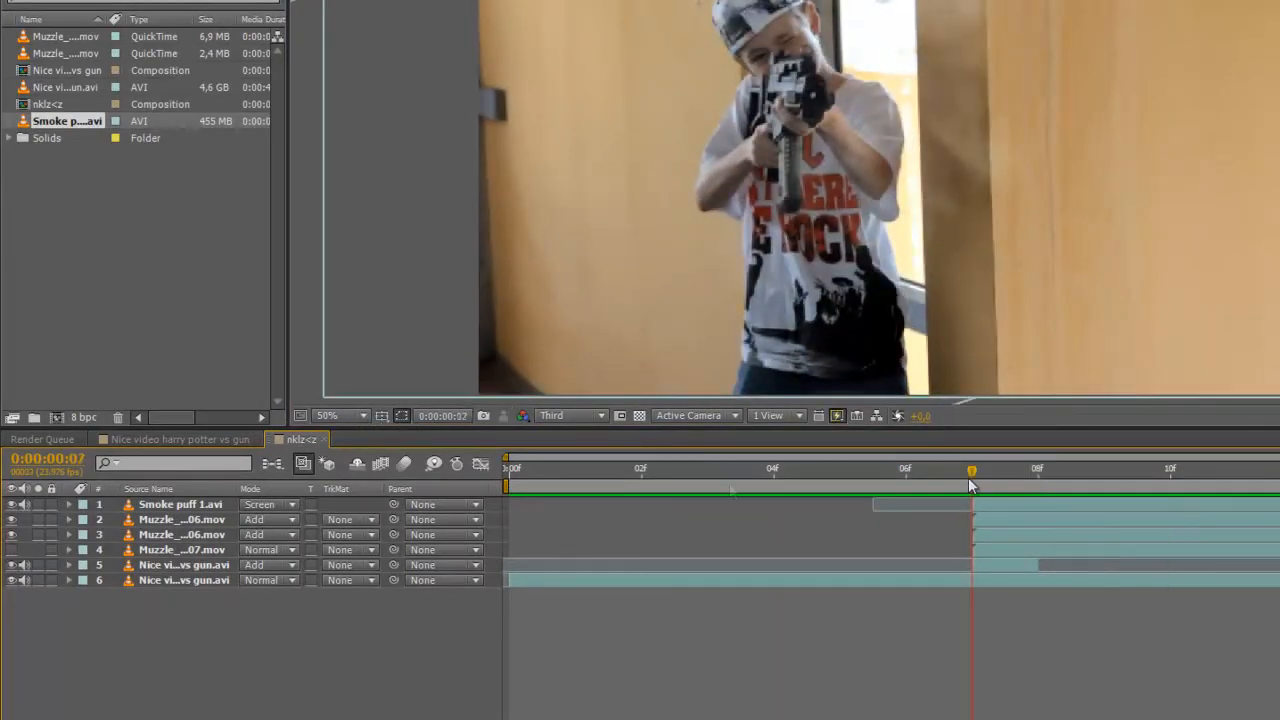
{"action": "key", "text": "Page_Down"}
{"action": "key", "text": "Page_Down"}
{"action": "key", "text": "Page_Down"}
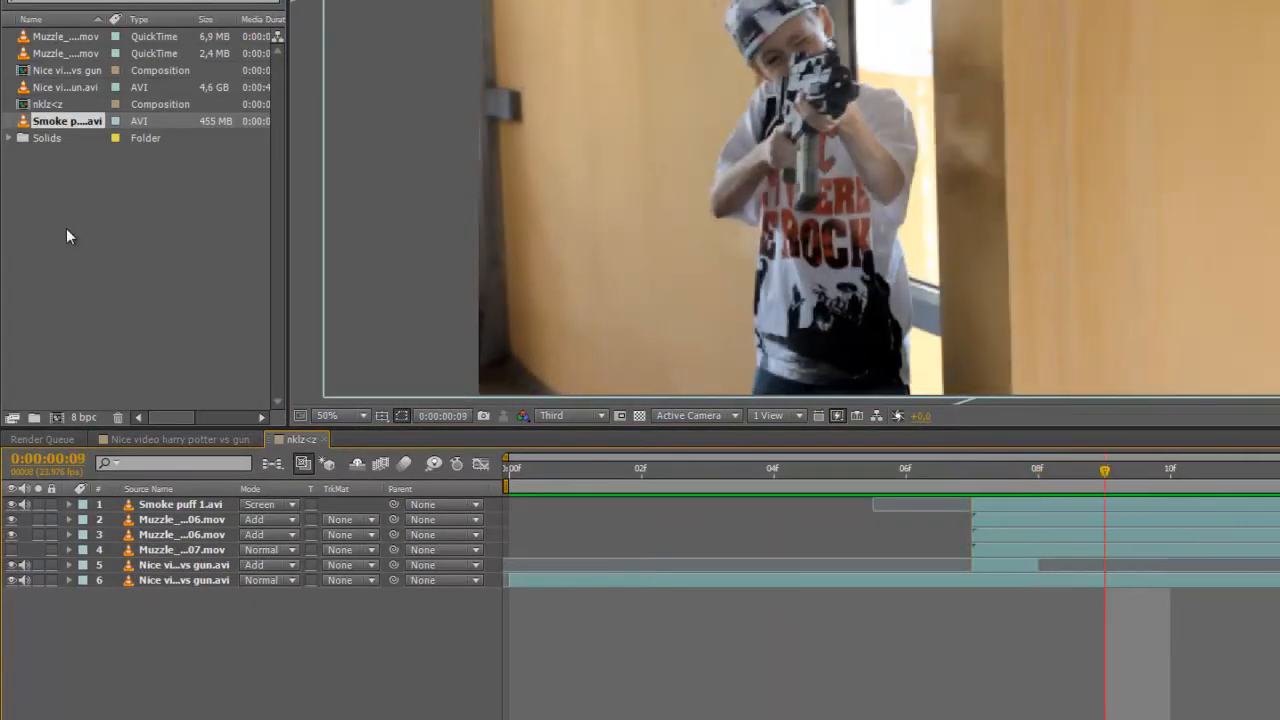
{"action": "key", "text": "Page_Up"}
{"action": "key", "text": "Page_Up"}
{"action": "key", "text": "Page_Up"}
{"action": "key", "text": "Page_Up"}
{"action": "key", "text": "Page_Down"}
{"action": "key", "text": "Page_Down"}
{"action": "key", "text": "Page_Down"}
{"action": "key", "text": "Page_Down"}
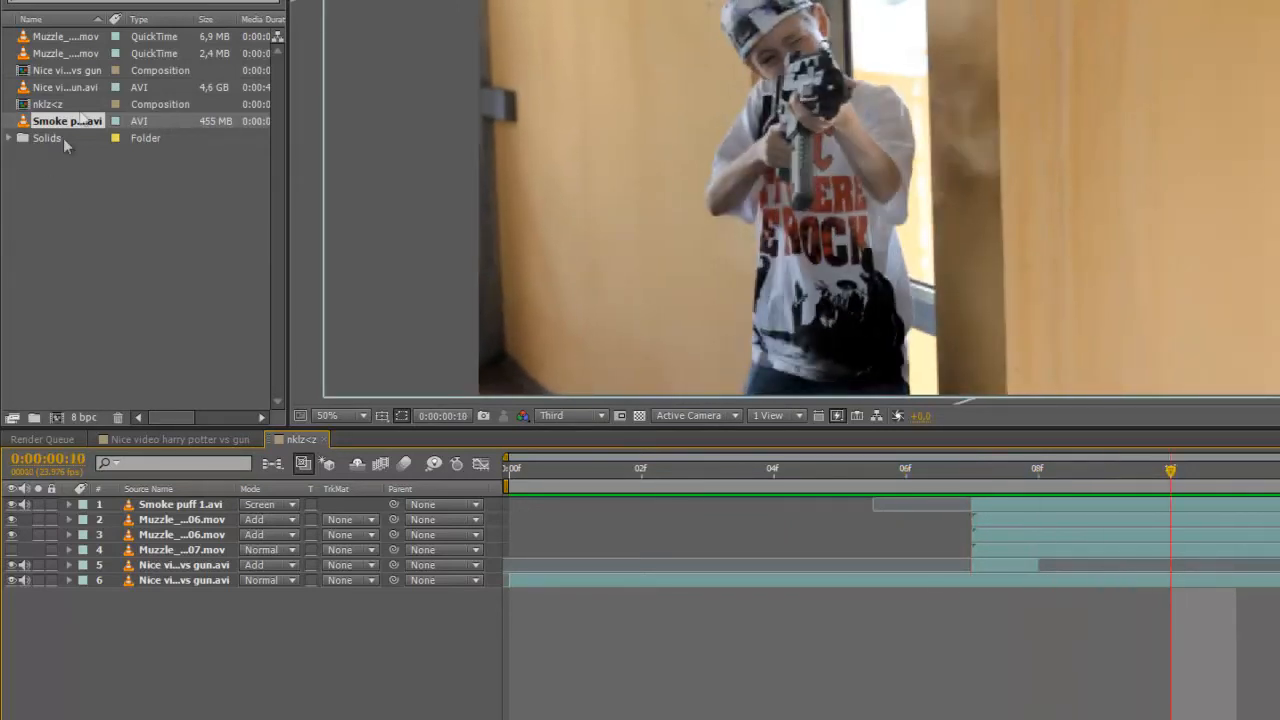
Make the hidden Muzzle_Flash_Straight_07.mov layer visible and shift it to start at frame 10 for a second shot
{"action": "left_click", "coordinate": [45, 187]}
{"action": "left_click", "coordinate": [64, 54]}
{"action": "left_click", "coordinate": [12, 550]}
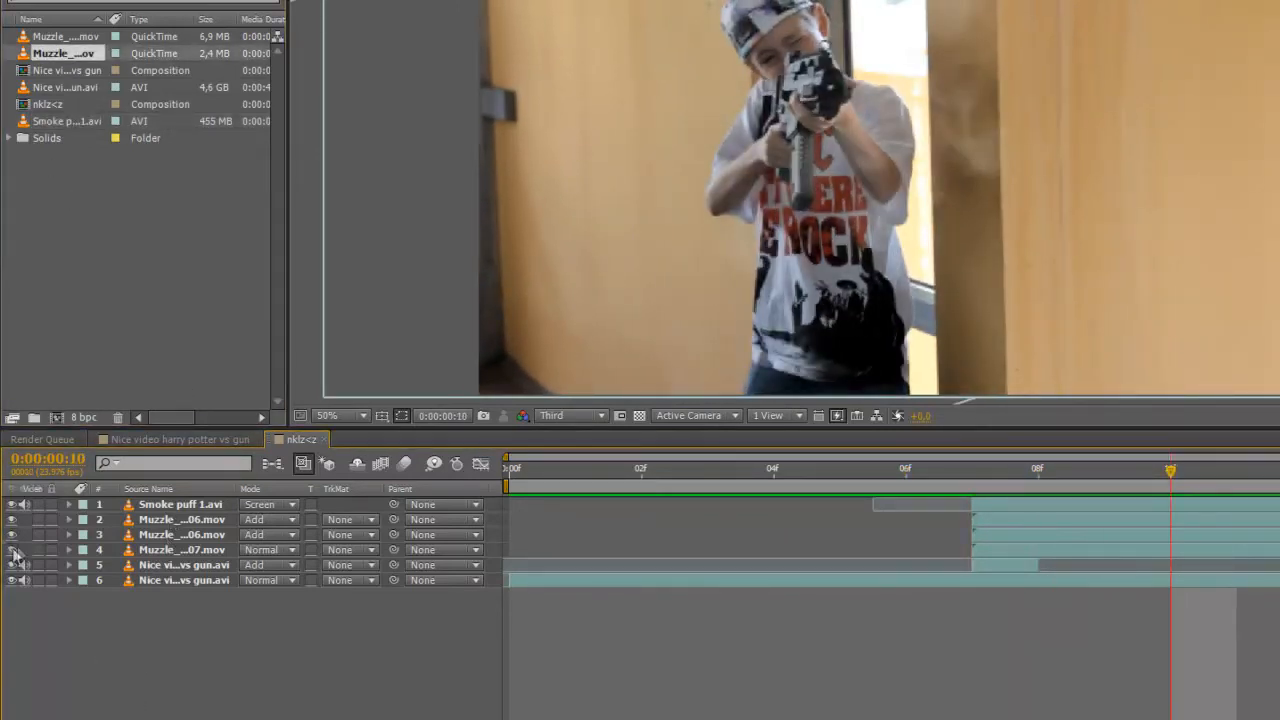
{"action": "left_click", "coordinate": [1032, 553]}
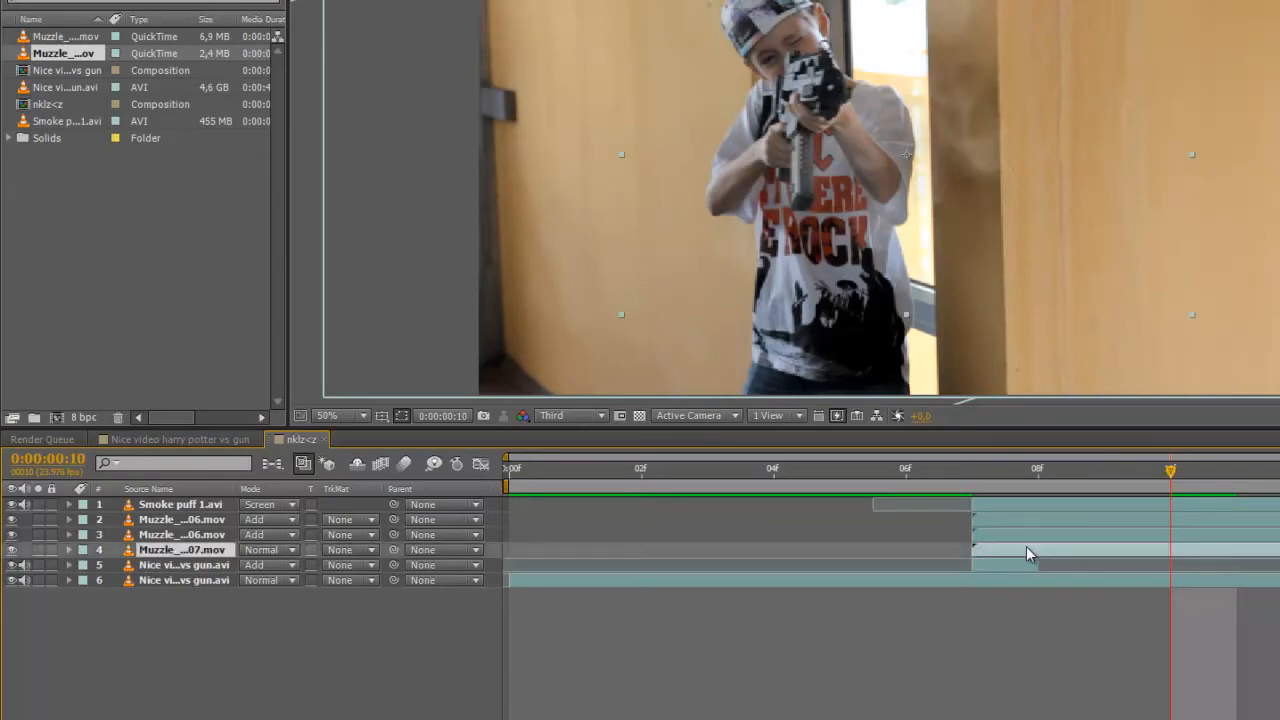
{"action": "key", "text": "i"}
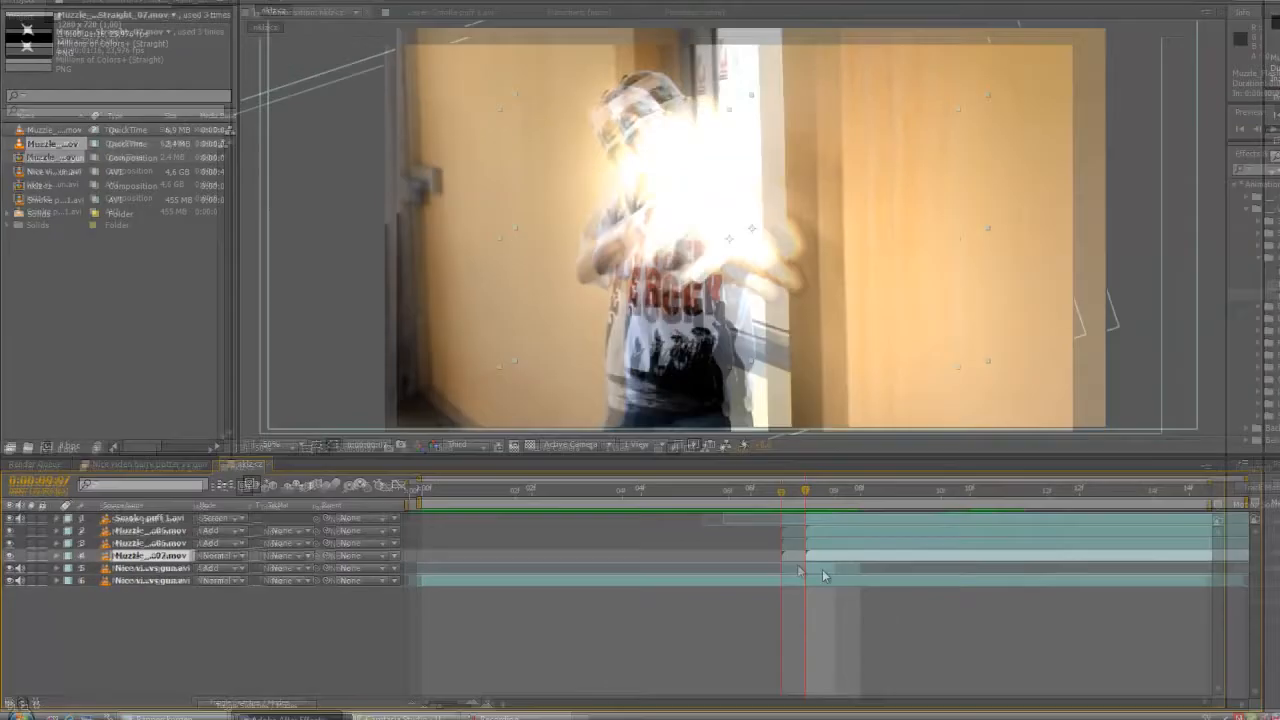
{"action": "left_click_drag", "start_coordinate": [831, 556], "coordinate": [941, 558]}
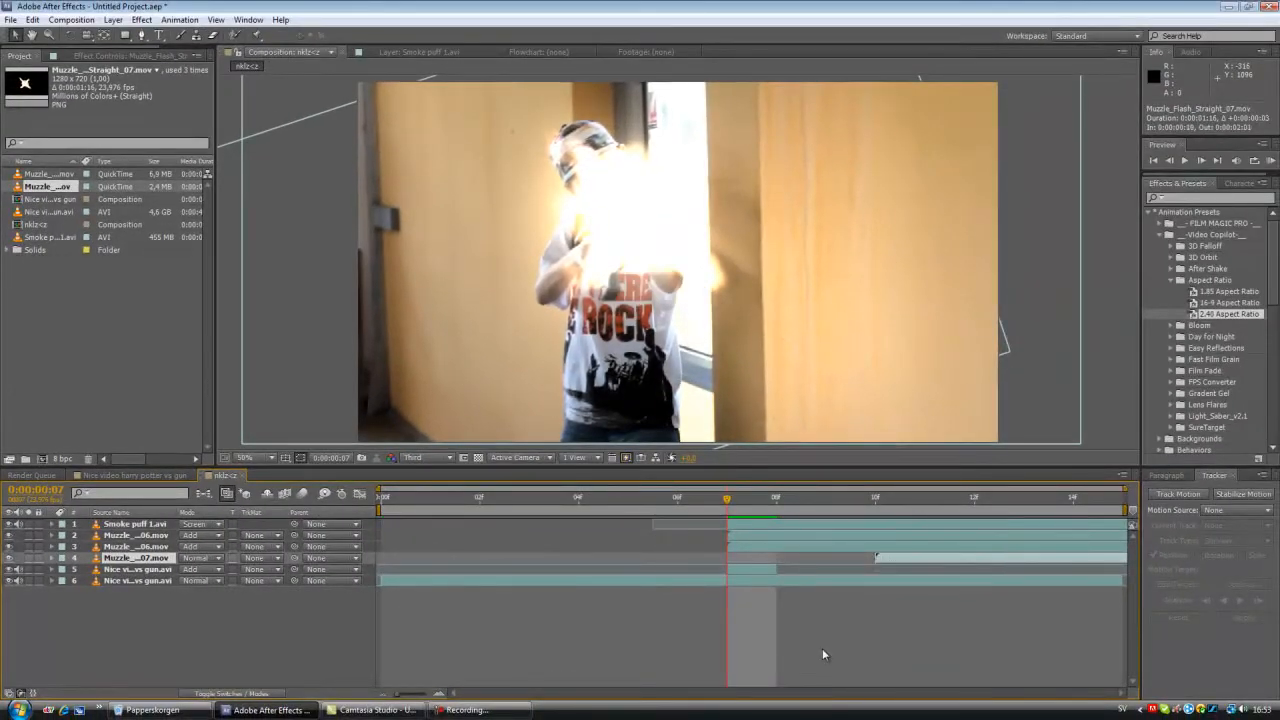
At frame 10, enlarge the second muzzle flash, rotate it slightly and move it over the gun muzzle
{"action": "key", "text": "Page_Down"}
{"action": "key", "text": "Page_Down"}
{"action": "key", "text": "Page_Down"}
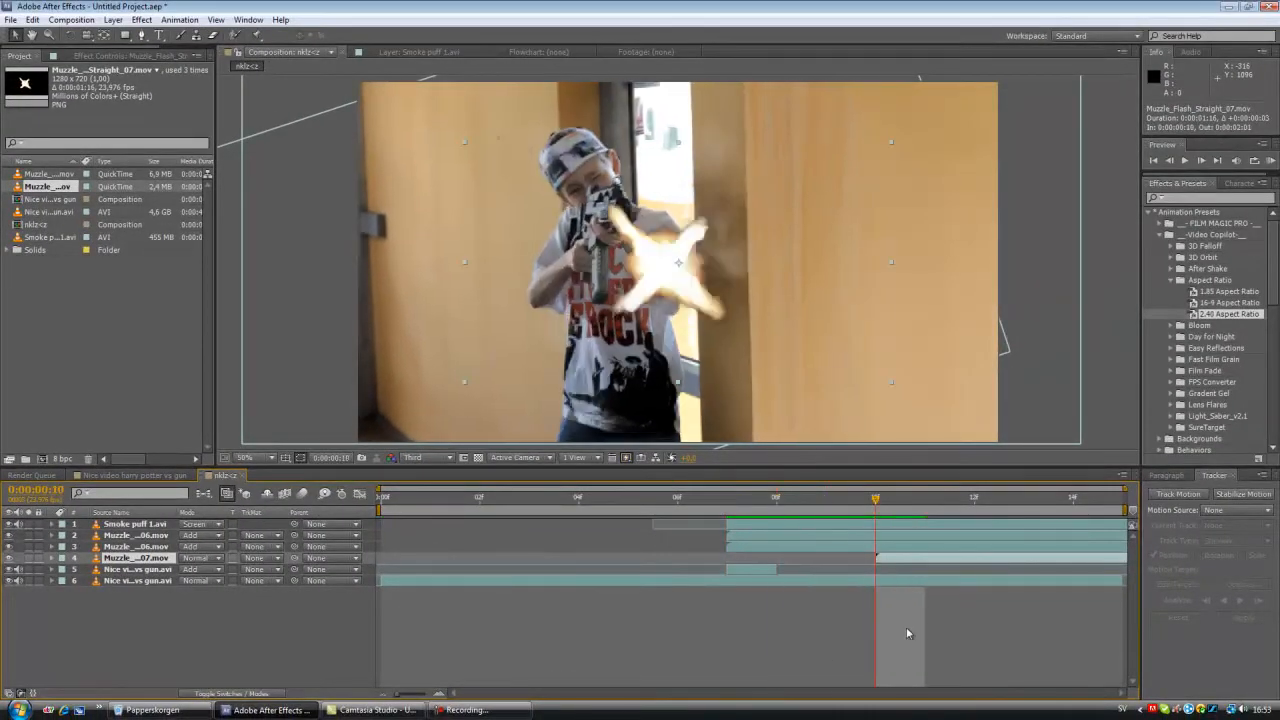
{"action": "key", "text": "Page_Down"}
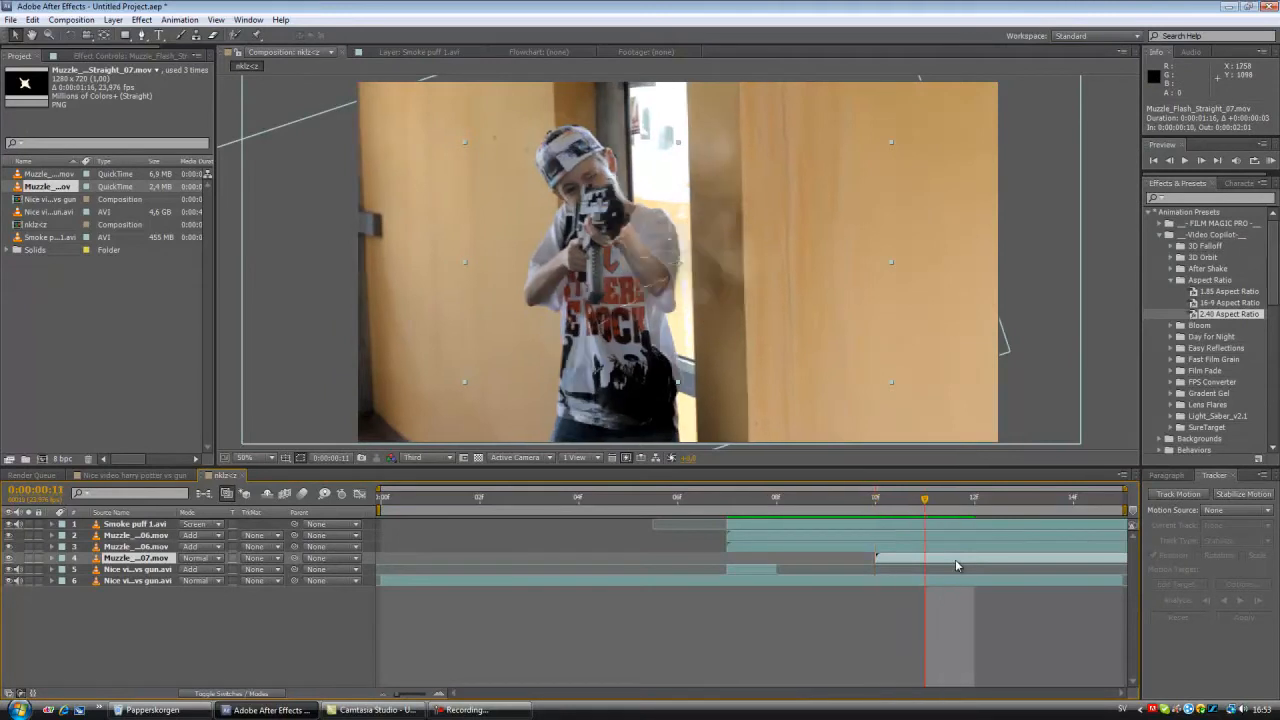
{"action": "key", "text": "Page_Up"}
{"action": "key", "text": "Page_Down"}
{"action": "key", "text": "Page_Up"}
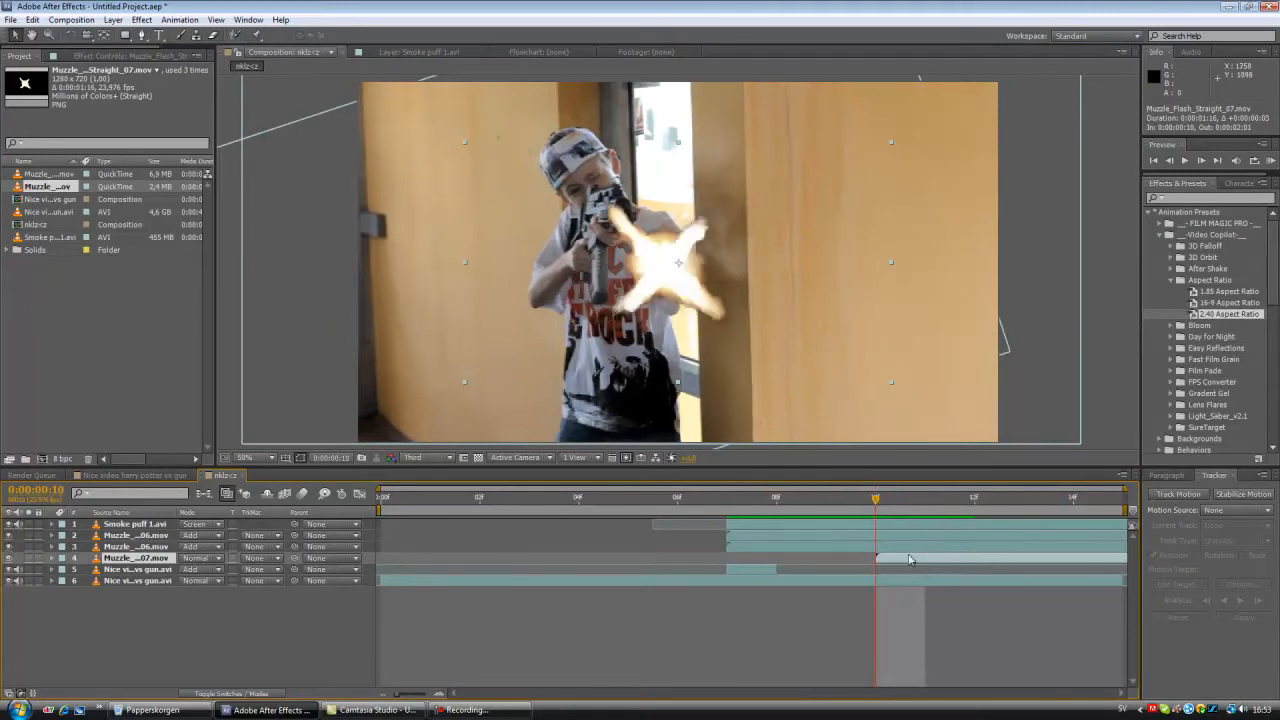
{"action": "left_click_drag", "start_coordinate": [892, 383], "coordinate": [945, 417]}
{"action": "left_click_drag", "start_coordinate": [690, 312], "coordinate": [607, 22]}
{"action": "key", "text": "w"}
{"action": "key", "text": "v"}
{"action": "left_click_drag", "start_coordinate": [683, 186], "coordinate": [646, 198]}
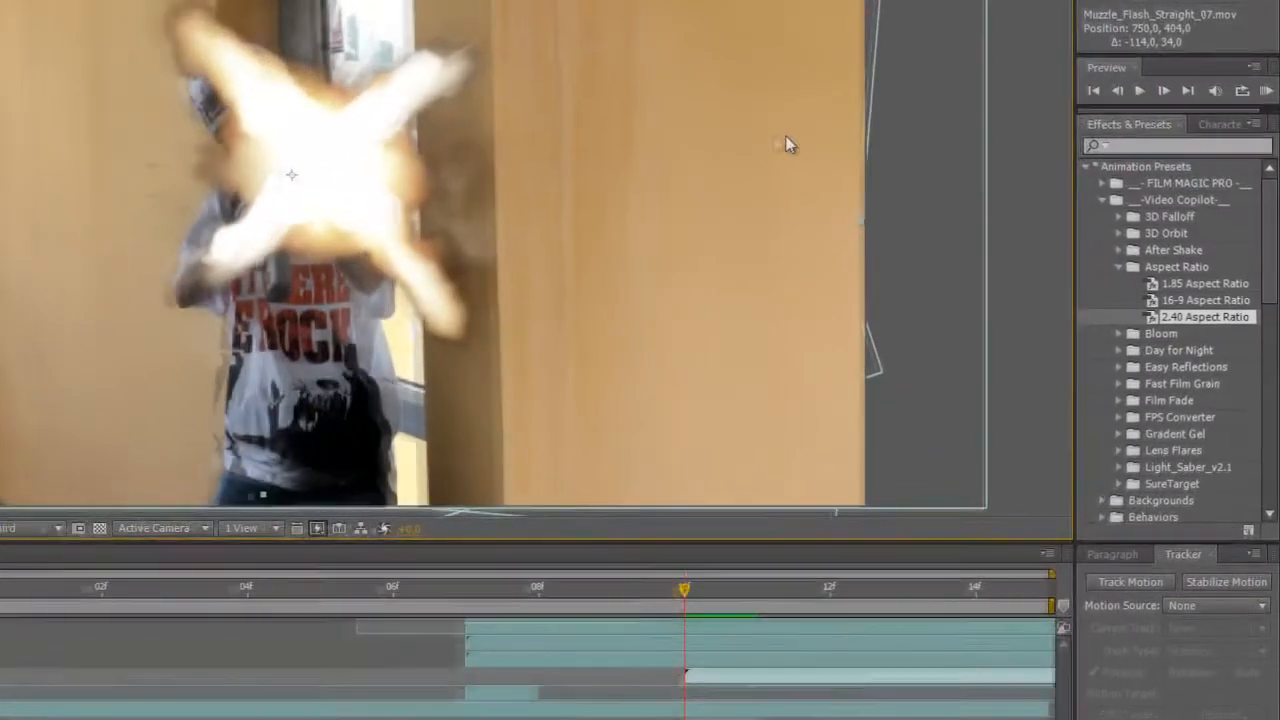
Shrink and recenter the second flash on the gun, and set its blending mode to Add
{"action": "scroll", "coordinate": [948, 140], "scroll_direction": "down", "scroll_amount": 2}
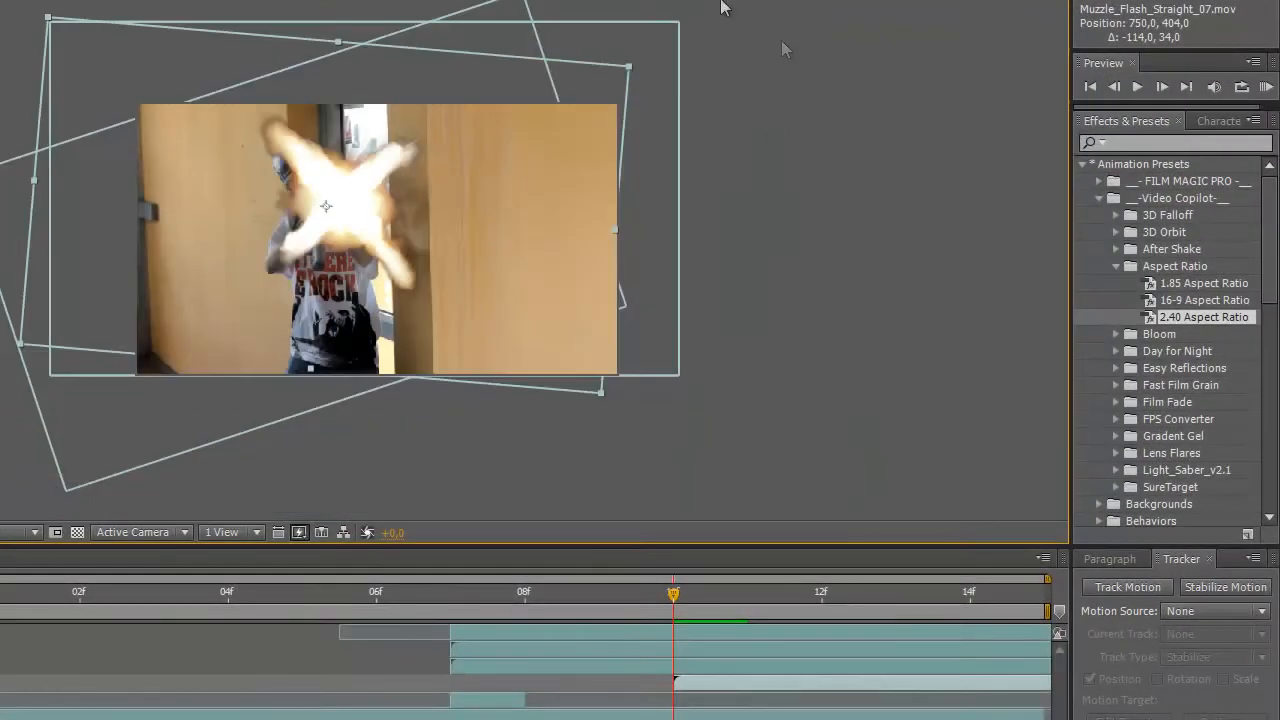
{"action": "left_click", "coordinate": [631, 72]}
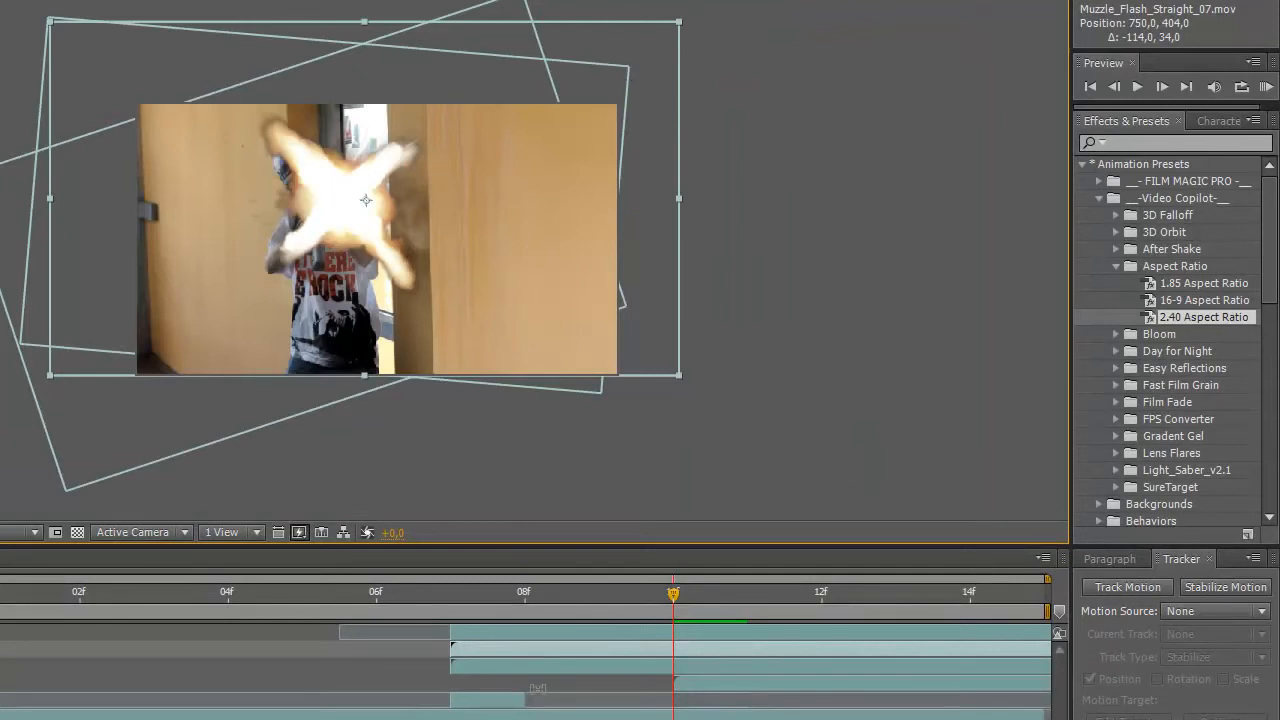
{"action": "left_click", "coordinate": [688, 684]}
{"action": "mouse_move", "coordinate": [342, 193]}
{"action": "left_mouse_down"}
{"action": "mouse_move", "coordinate": [322, 200]}
{"action": "mouse_move", "coordinate": [437, 238]}
{"action": "mouse_move", "coordinate": [330, 210]}
{"action": "left_mouse_up"}
{"action": "left_click", "coordinate": [104, 539]}
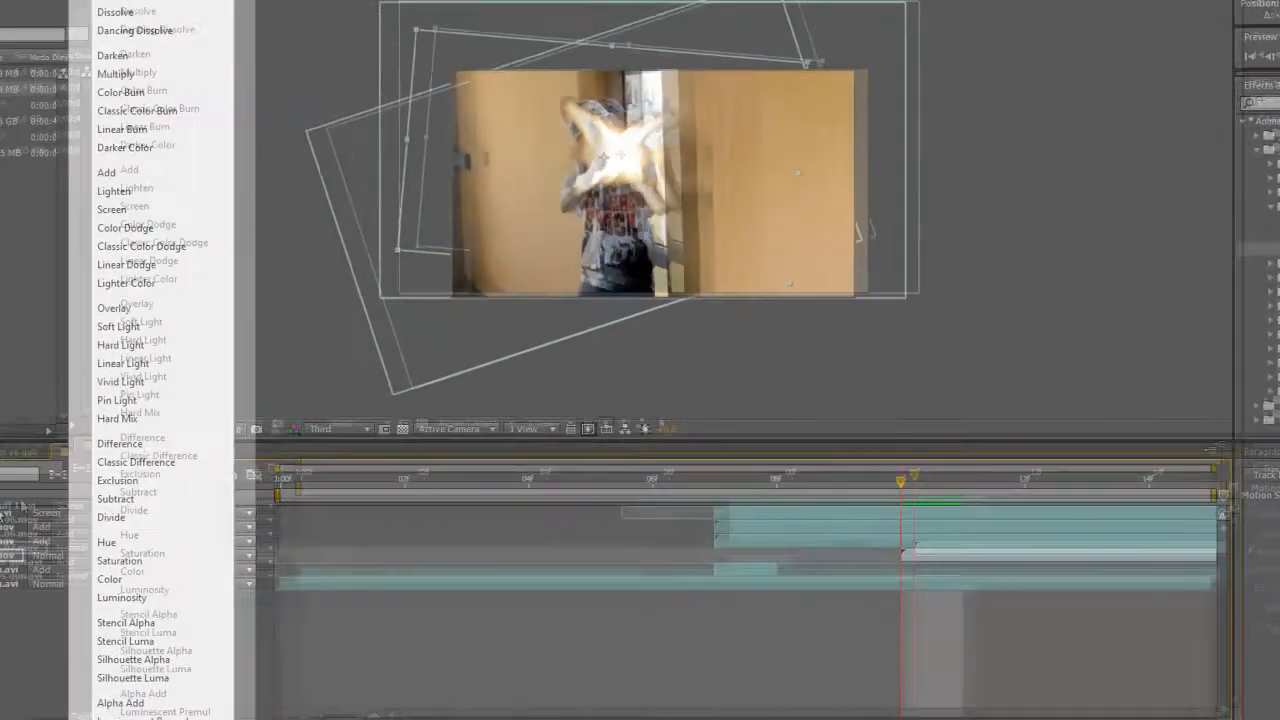
{"action": "left_click", "coordinate": [162, 174]}
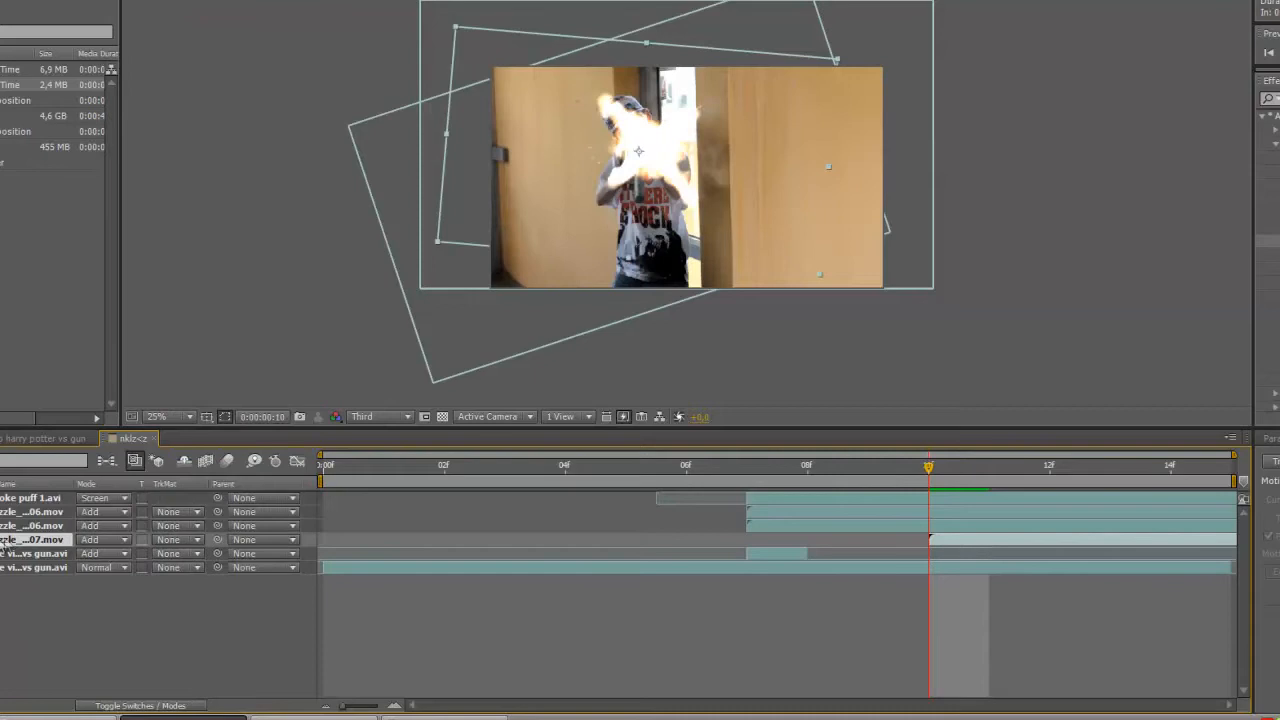
Duplicate the bottom video layer, trim the copy to only frame 10 and set its blending mode to Add
{"action": "left_click", "coordinate": [944, 568]}
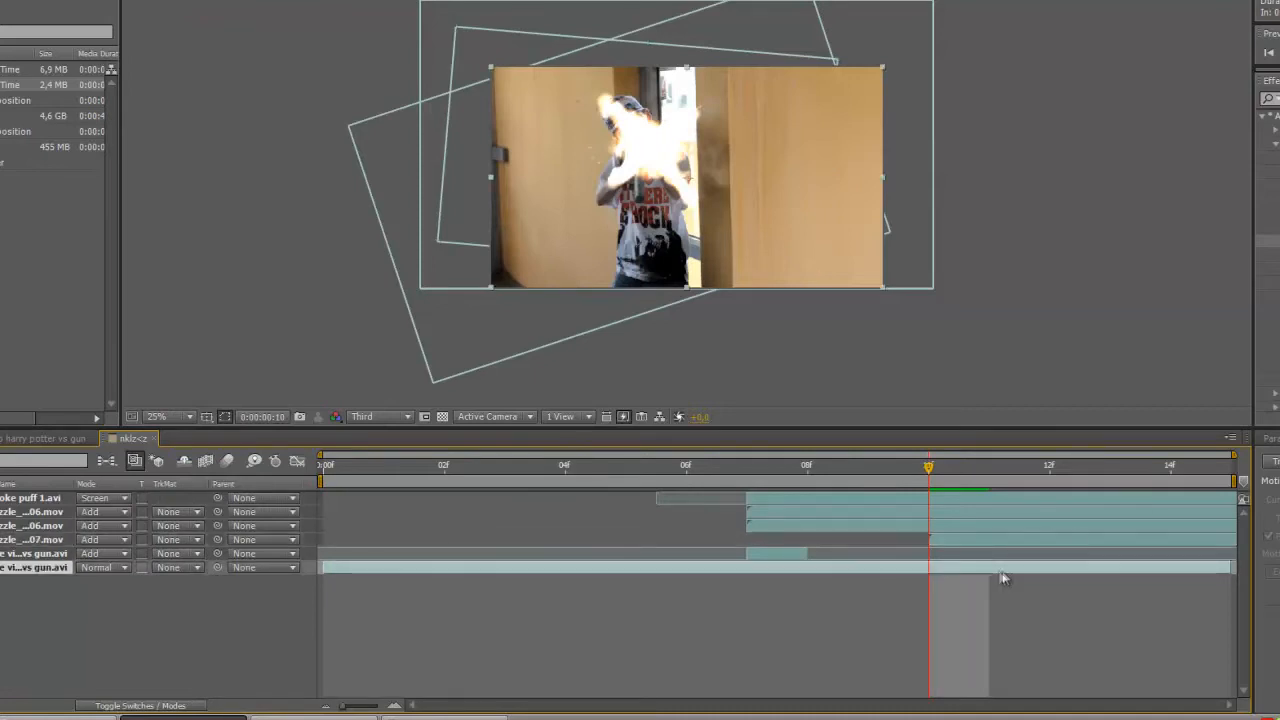
{"action": "key", "text": "ctrl+d"}
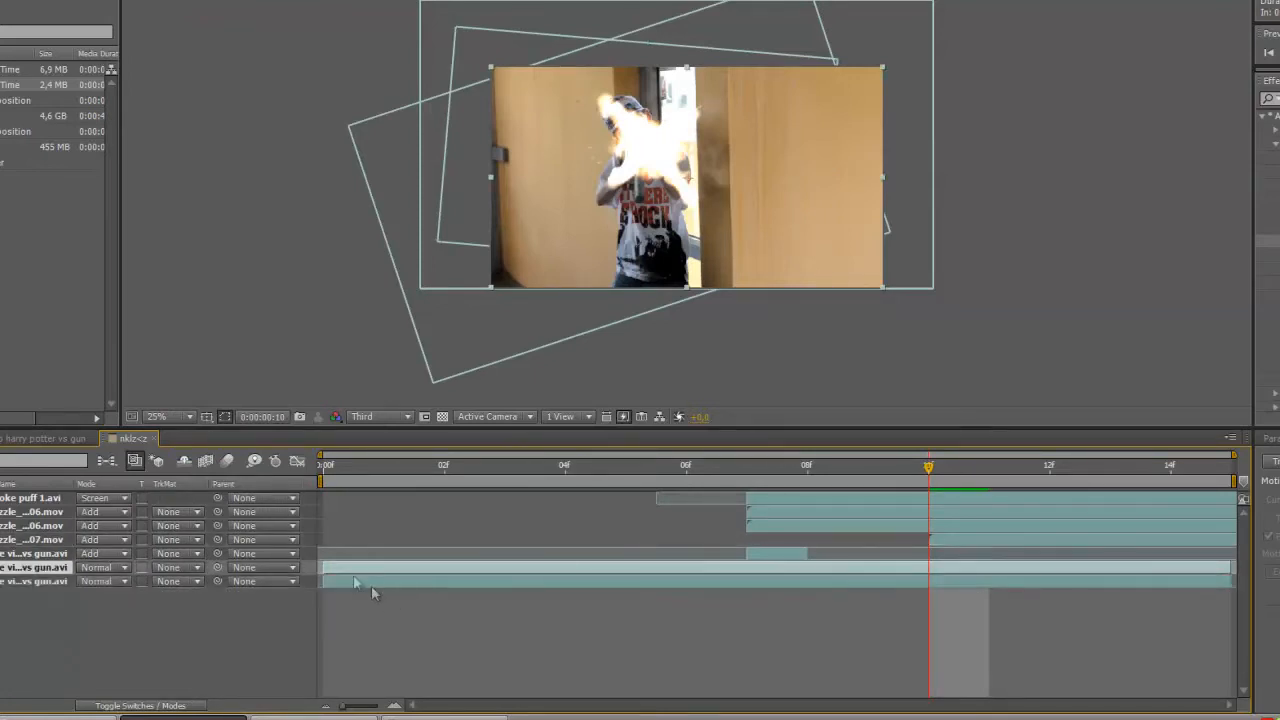
{"action": "left_click_drag", "start_coordinate": [882, 573], "coordinate": [957, 582]}
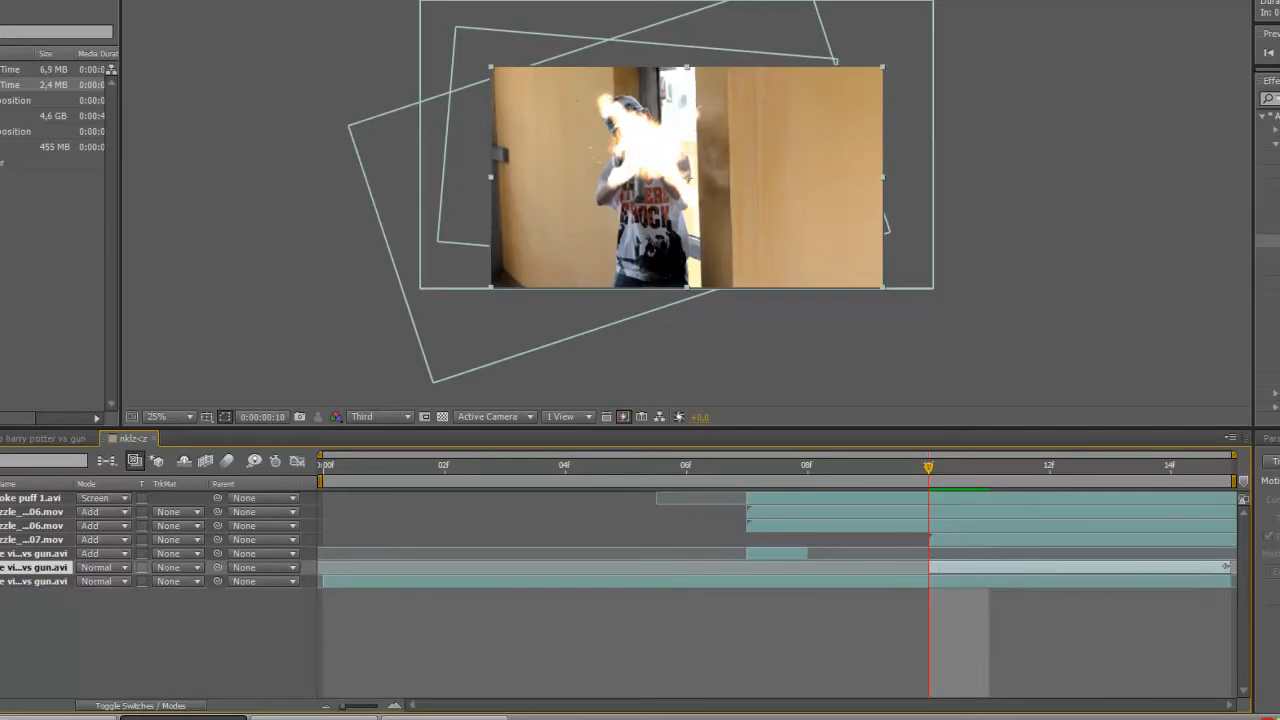
{"action": "left_click_drag", "start_coordinate": [1226, 567], "coordinate": [988, 568]}
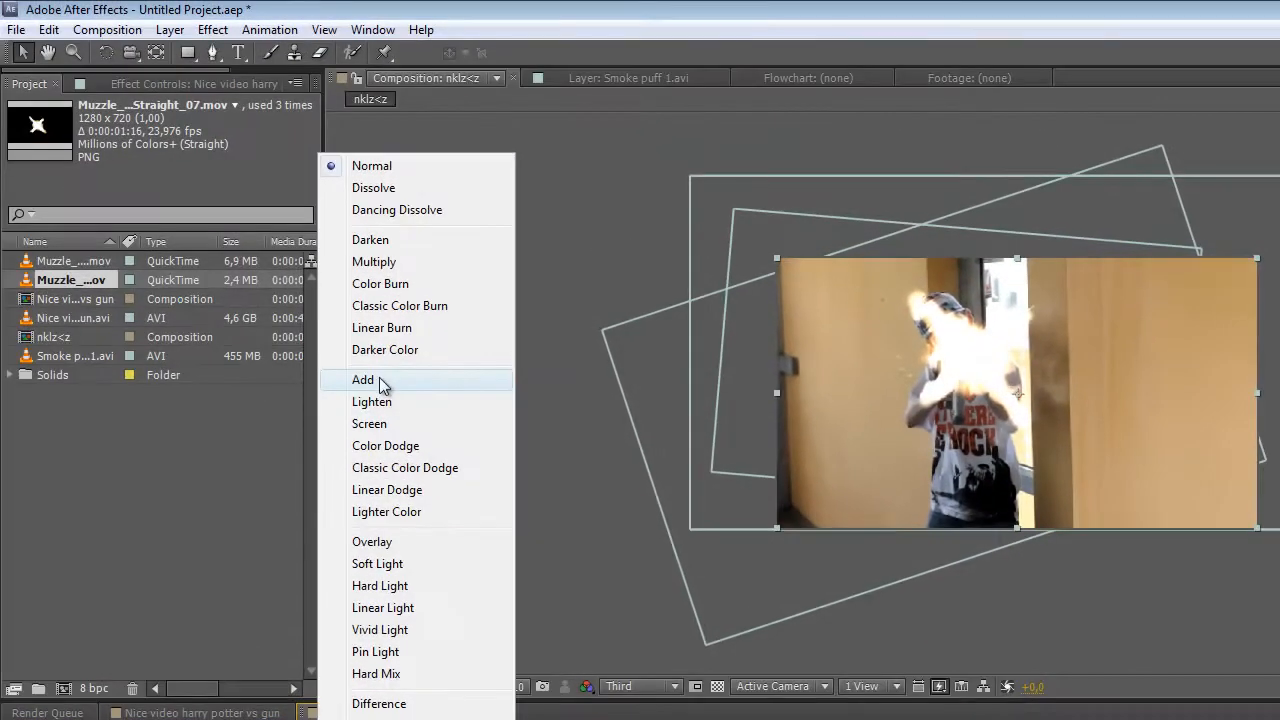
{"action": "left_click", "coordinate": [345, 381]}
Draw a closed Pen tool mask around the shooter's head and torso on the one-frame light layer
{"action": "left_click", "coordinate": [211, 52]}
{"action": "left_click", "coordinate": [1004, 510]}
{"action": "left_click", "coordinate": [1008, 456]}
{"action": "left_click", "coordinate": [998, 384]}
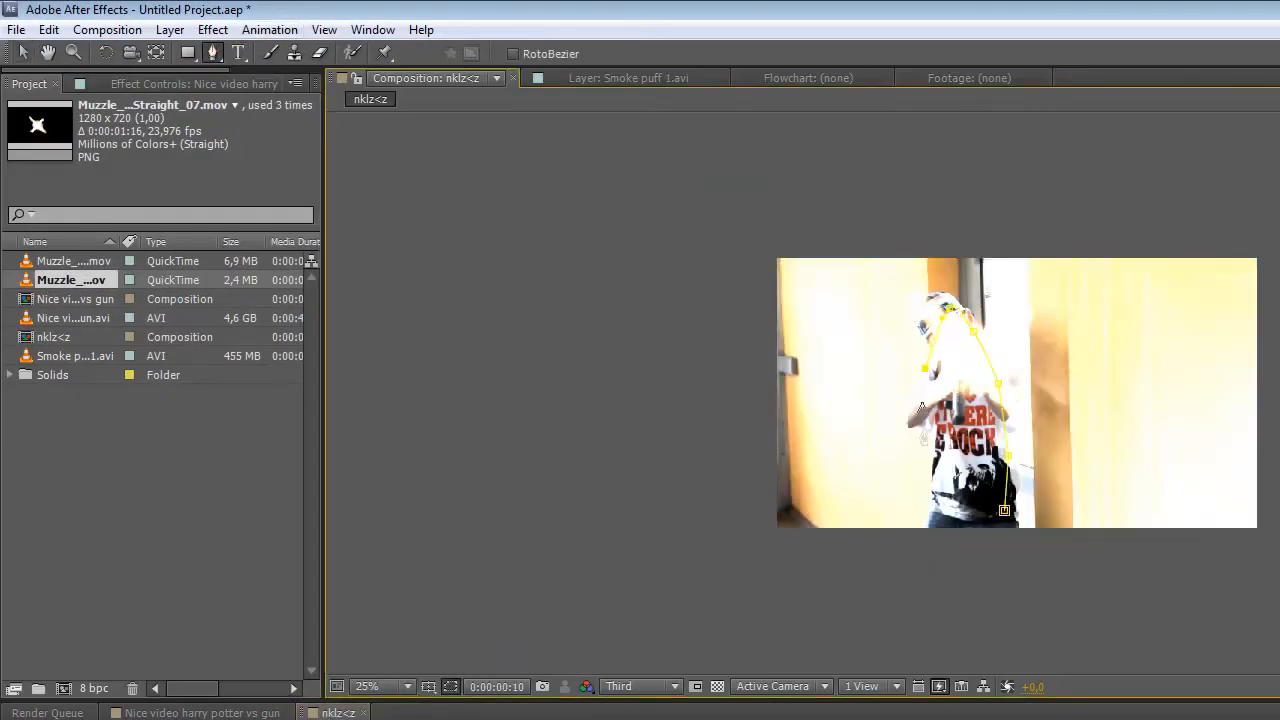
{"action": "left_click", "coordinate": [1006, 513]}
Draw a second curved Pen tool mask on the same layer, covering the lit wall beside the shooter
{"action": "left_click", "coordinate": [1192, 312]}
{"action": "left_click_drag", "start_coordinate": [1140, 248], "coordinate": [1045, 340]}
{"action": "left_click_drag", "start_coordinate": [1055, 393], "coordinate": [1056, 422]}
{"action": "left_click_drag", "start_coordinate": [1047, 470], "coordinate": [1170, 561]}
{"action": "left_click_drag", "start_coordinate": [1190, 561], "coordinate": [1217, 542]}
{"action": "left_click", "coordinate": [1215, 503]}
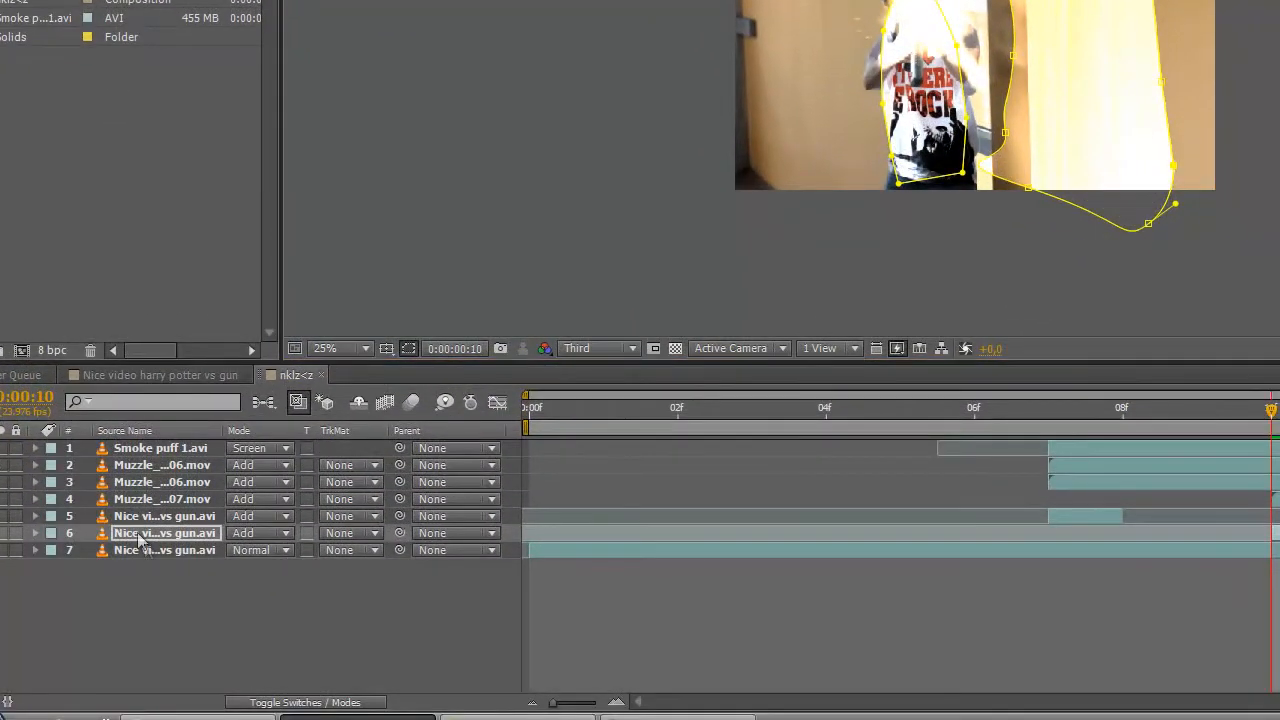
Feather both masks on the one-frame light layer at frame 10 to 413 pixels
{"action": "left_click", "coordinate": [140, 540]}
{"action": "key", "text": "f"}
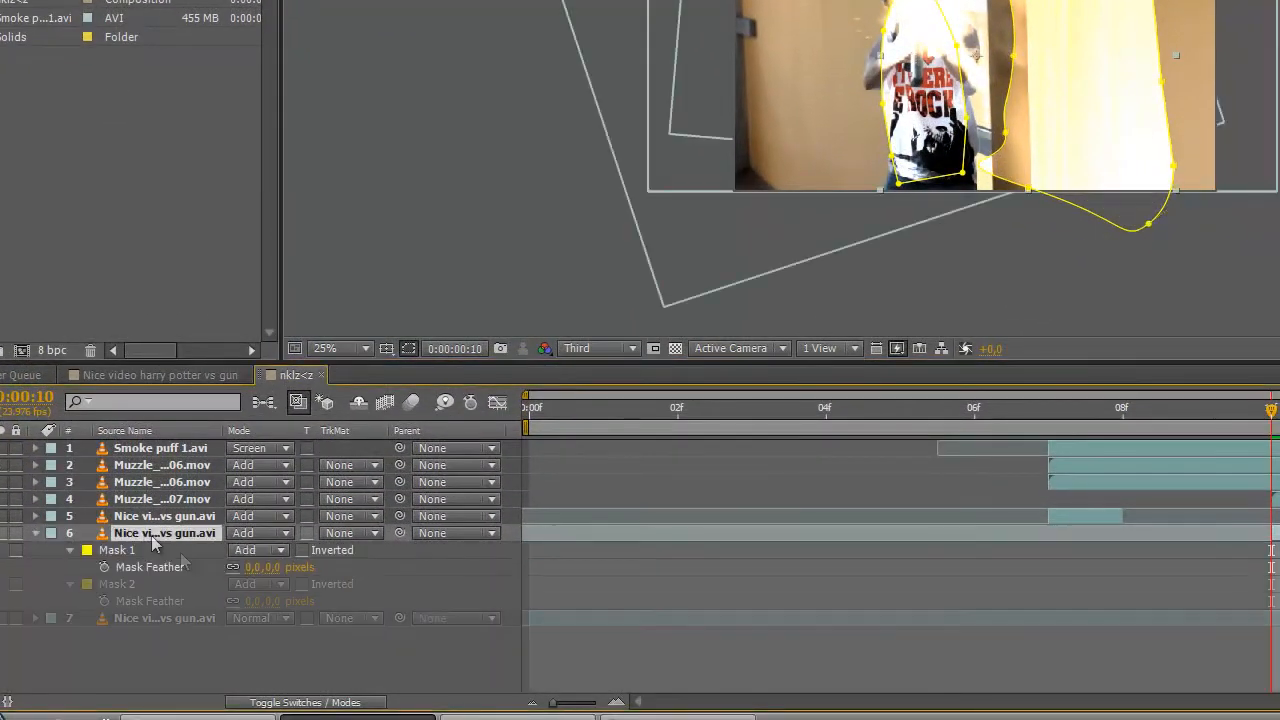
{"action": "left_click", "coordinate": [160, 552]}
{"action": "left_click", "coordinate": [160, 586], "text": "shift"}
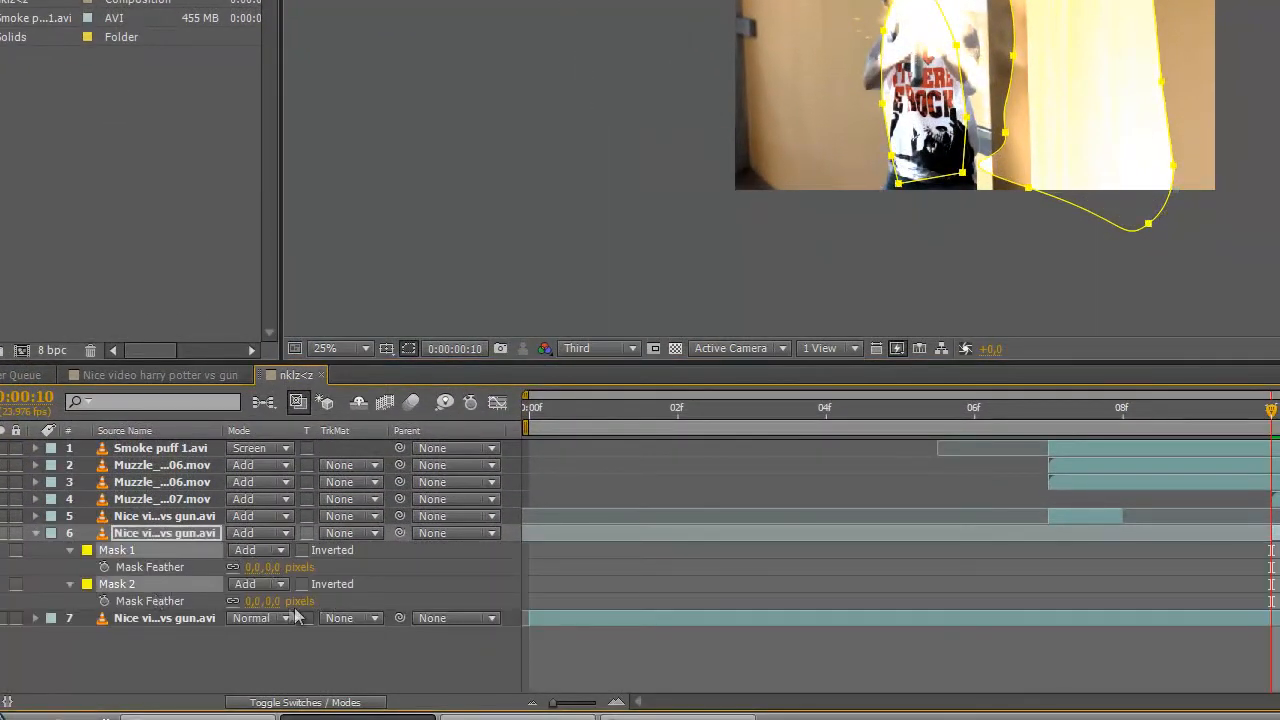
{"action": "left_click_drag", "start_coordinate": [272, 601], "coordinate": [470, 612]}
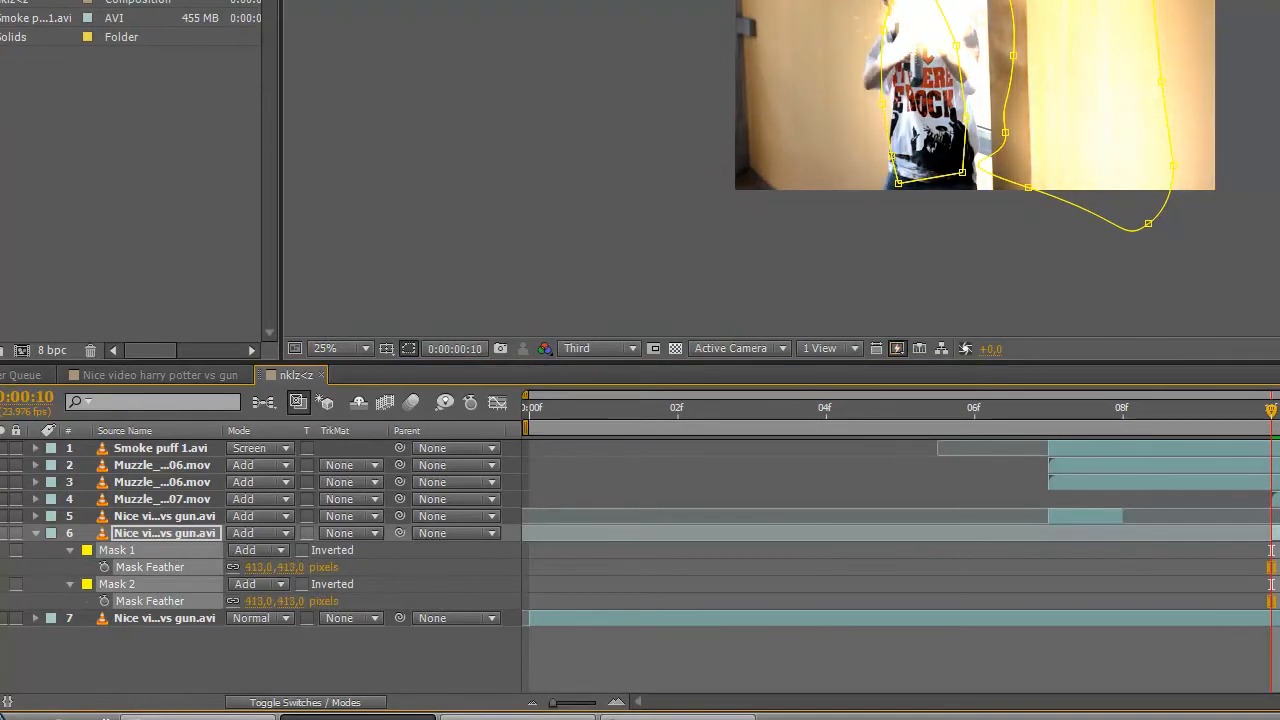
Set the opacity of the frame 10 light layer to 50% and preview the composition
{"action": "left_click", "coordinate": [36, 533]}
{"action": "left_click", "coordinate": [125, 538]}
{"action": "key", "text": "t"}
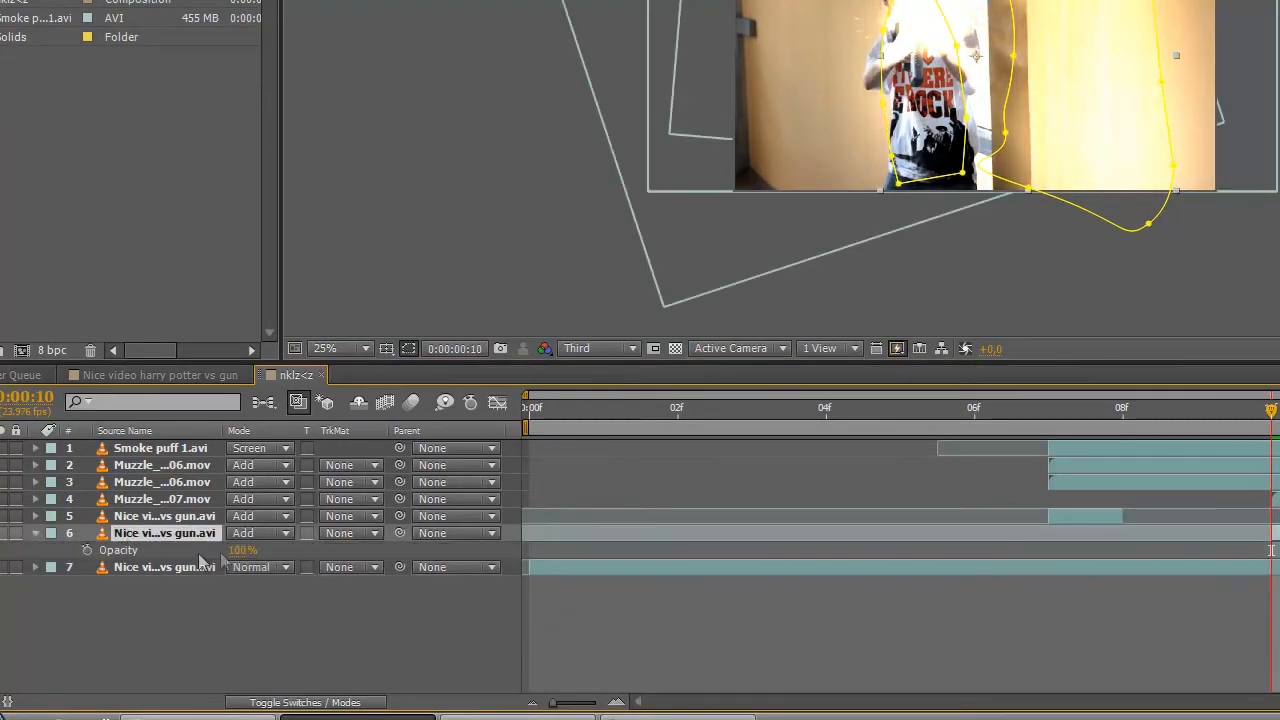
{"action": "left_click", "coordinate": [249, 688]}
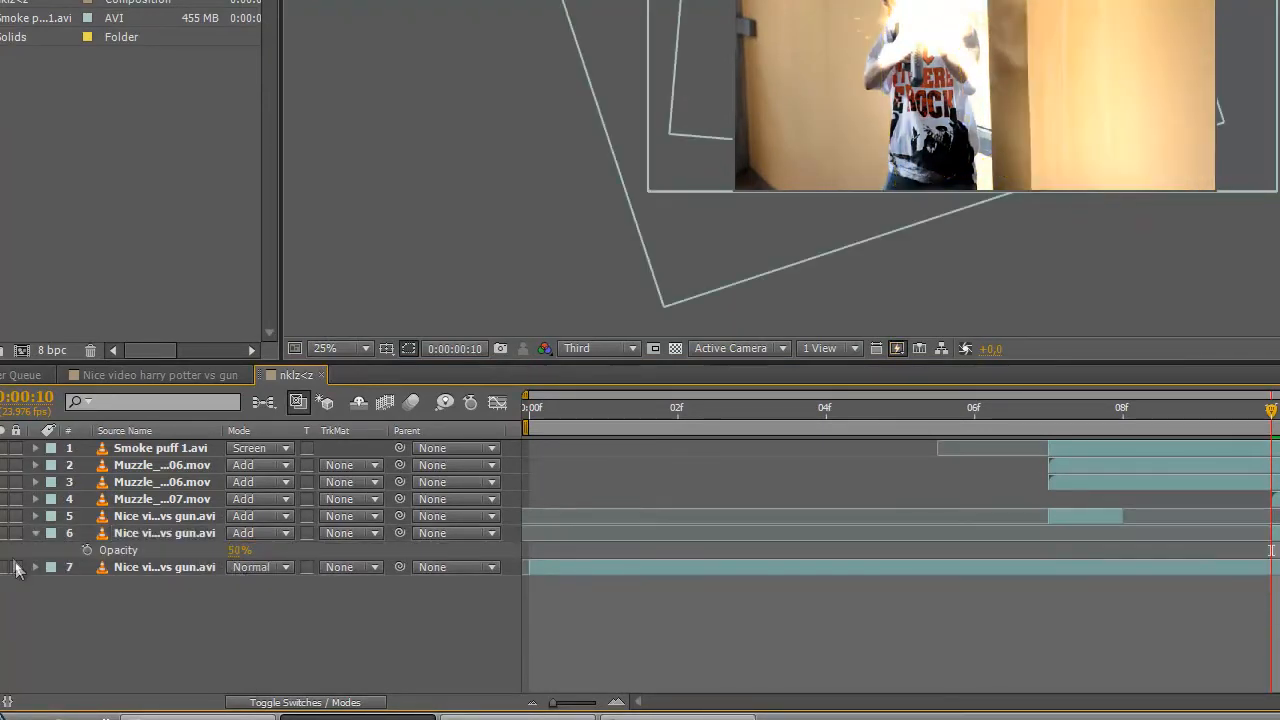
{"action": "left_click", "coordinate": [36, 533]}
{"action": "key", "text": "space"}
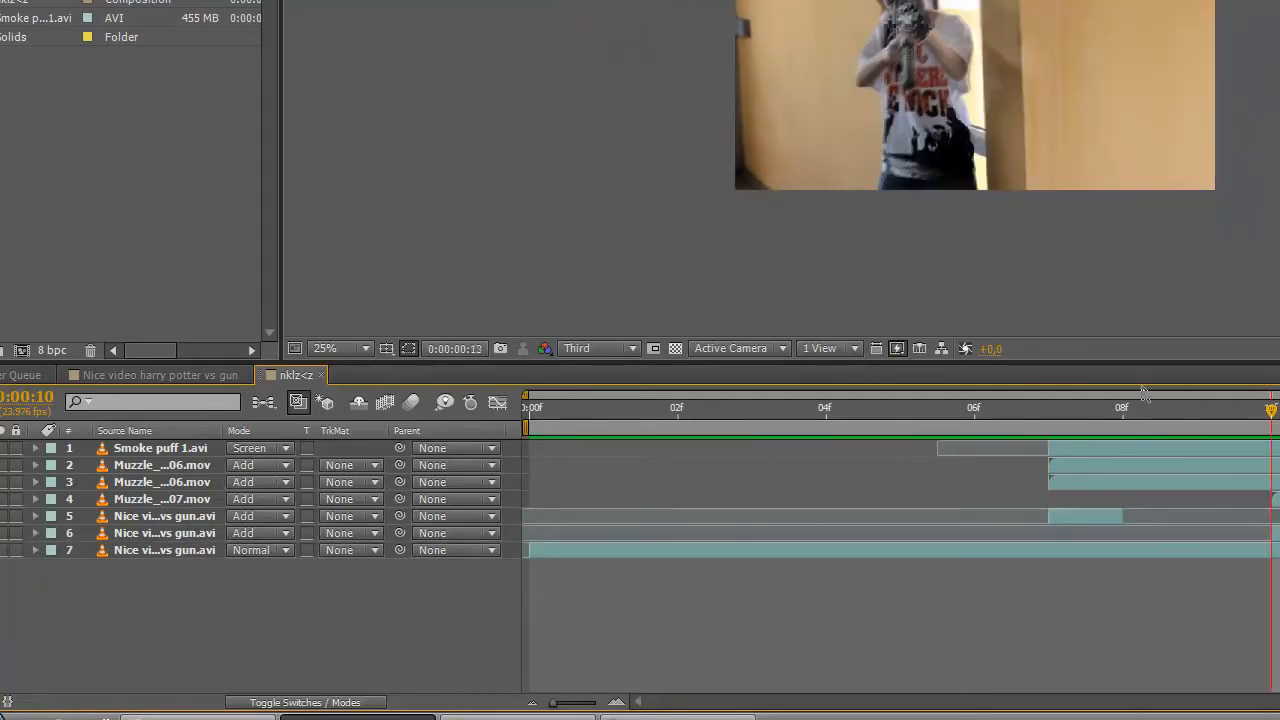
Duplicate the second muzzle flash layer at frame 10 and apply a strong Gaussian Blur to it for a glow
{"action": "left_click_drag", "start_coordinate": [1270, 410], "coordinate": [1270, 448]}
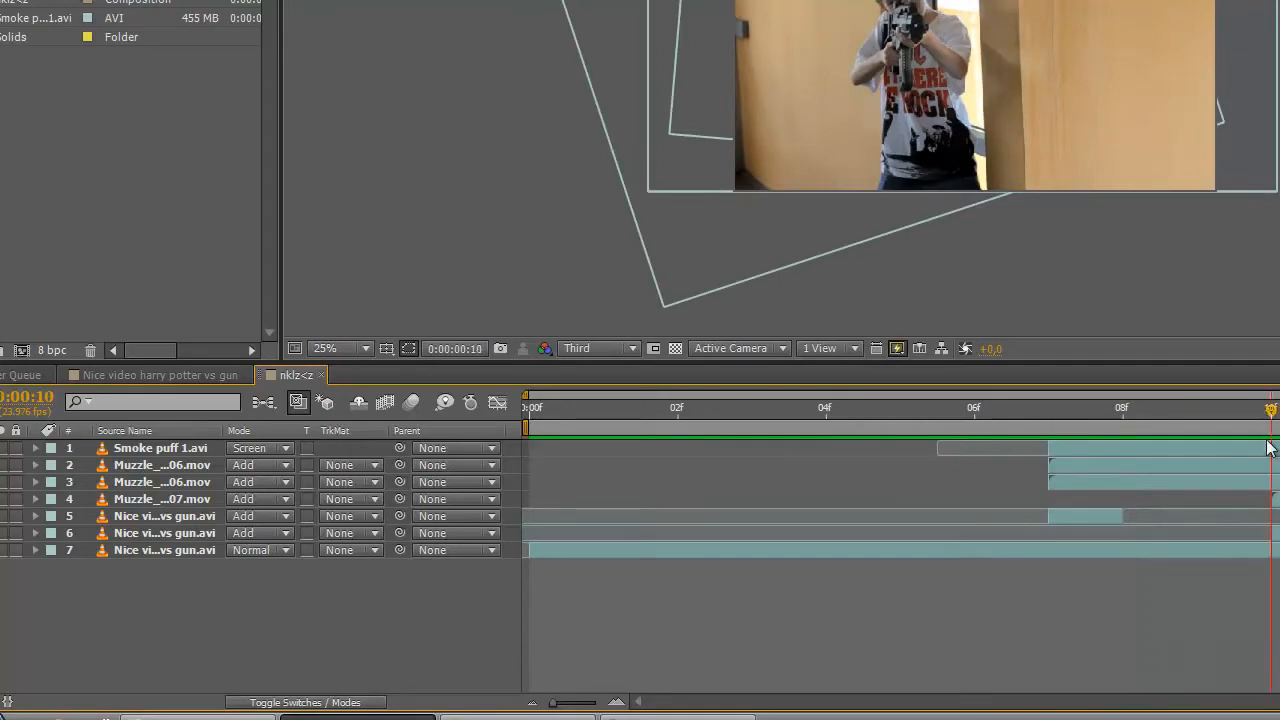
{"action": "left_click", "coordinate": [1272, 500]}
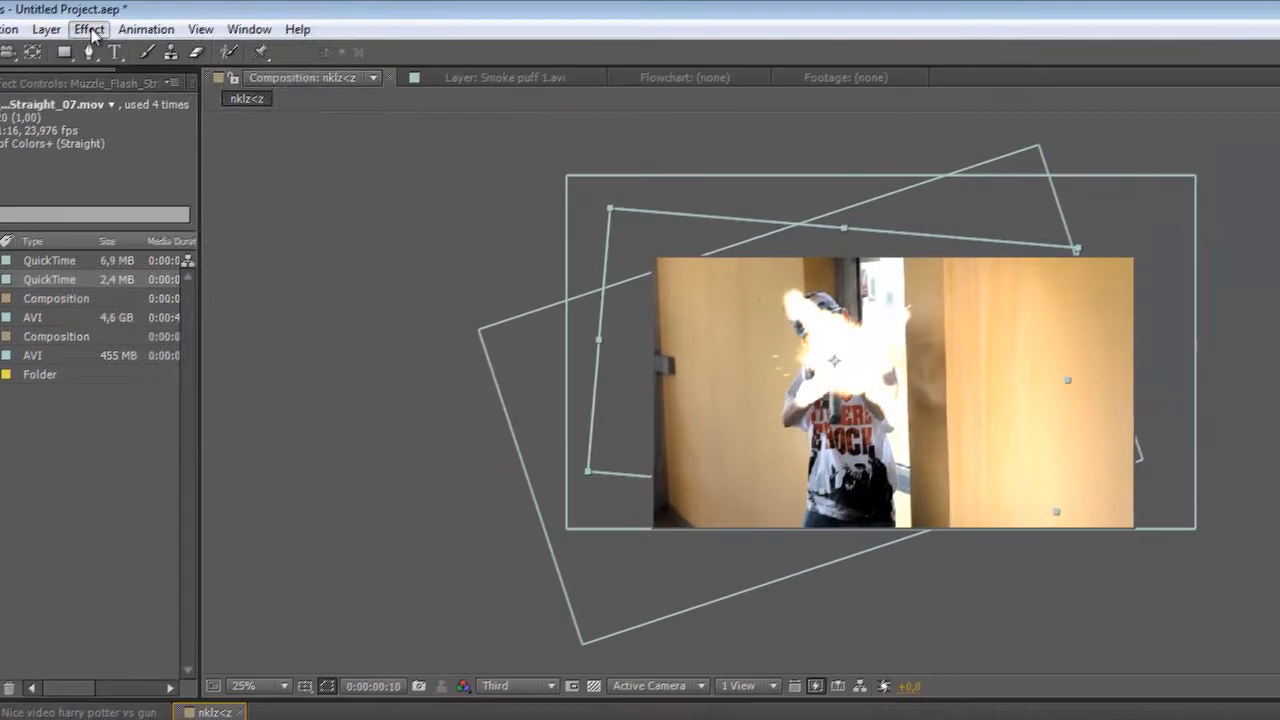
{"action": "left_click", "coordinate": [89, 29]}
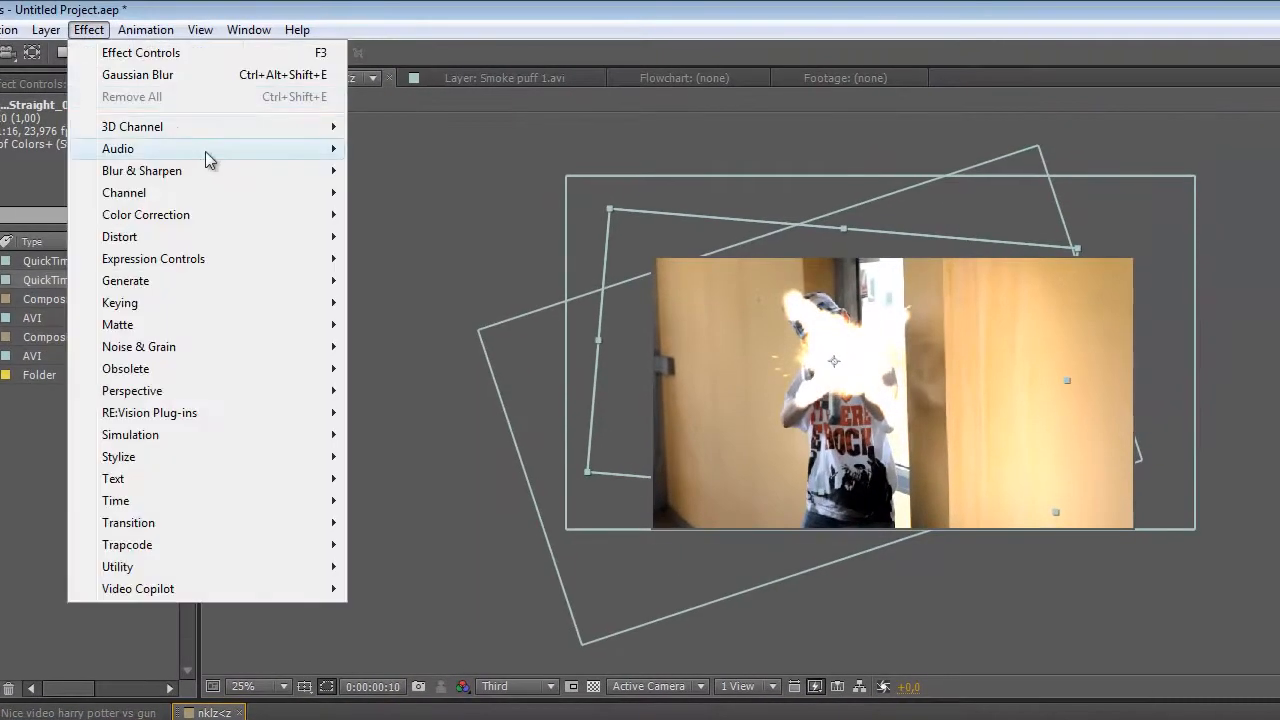
{"action": "mouse_move", "coordinate": [222, 180]}
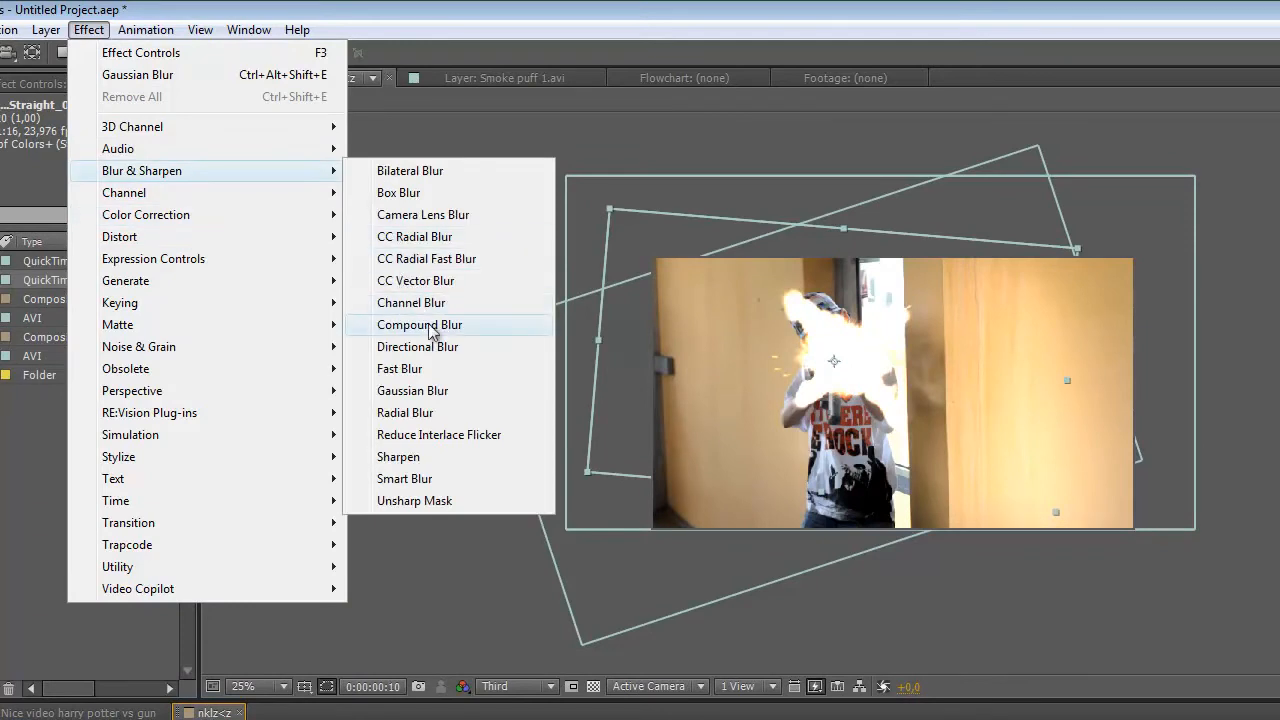
{"action": "left_click", "coordinate": [434, 398]}
{"action": "left_click_drag", "start_coordinate": [110, 140], "coordinate": [966, 140]}
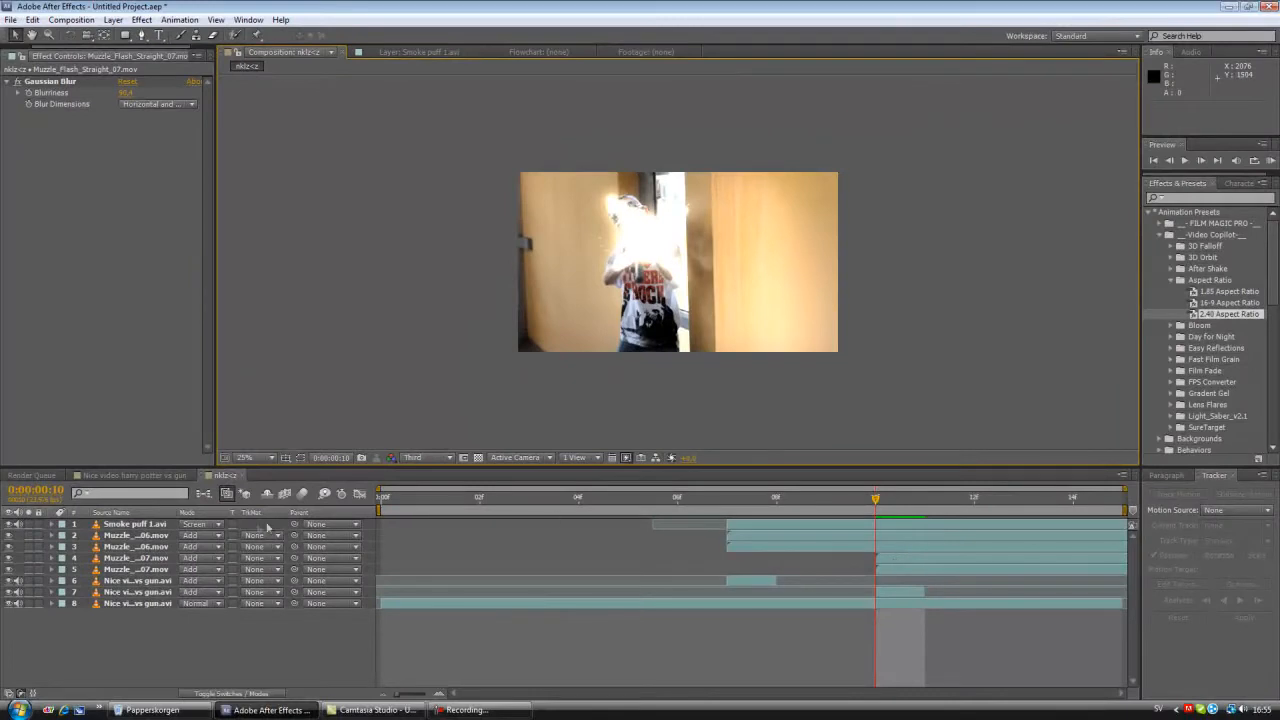
Preview both shots, then compare them with the finished "Nice video harry potter vs gun" composition and return to nklz<z
{"action": "key", "text": "KP_0"}
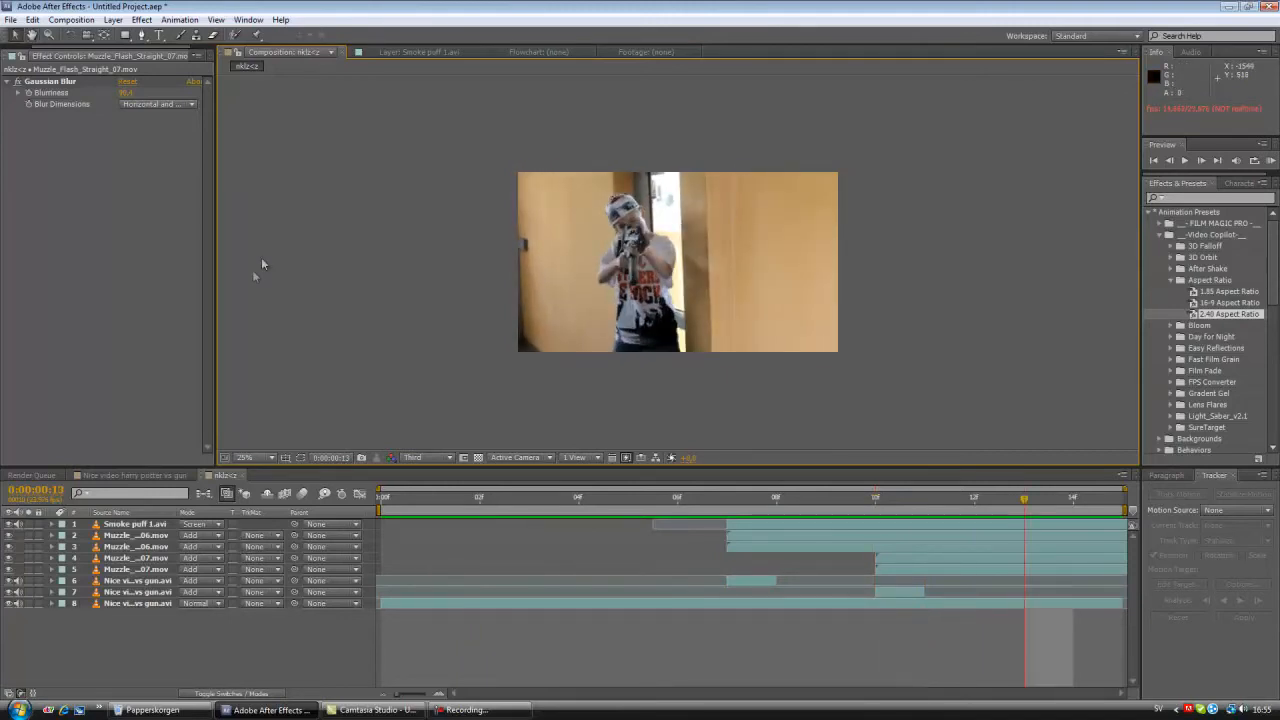
{"action": "left_click", "coordinate": [90, 478]}
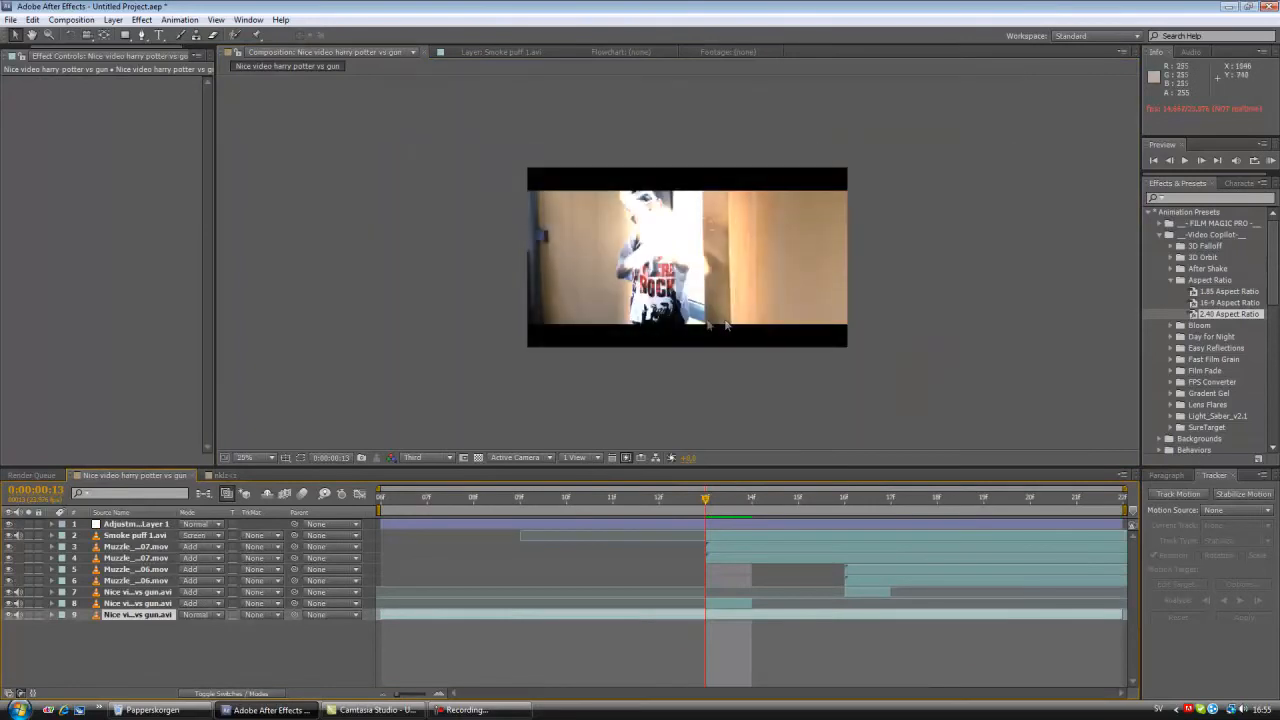
{"action": "left_click", "coordinate": [956, 291]}
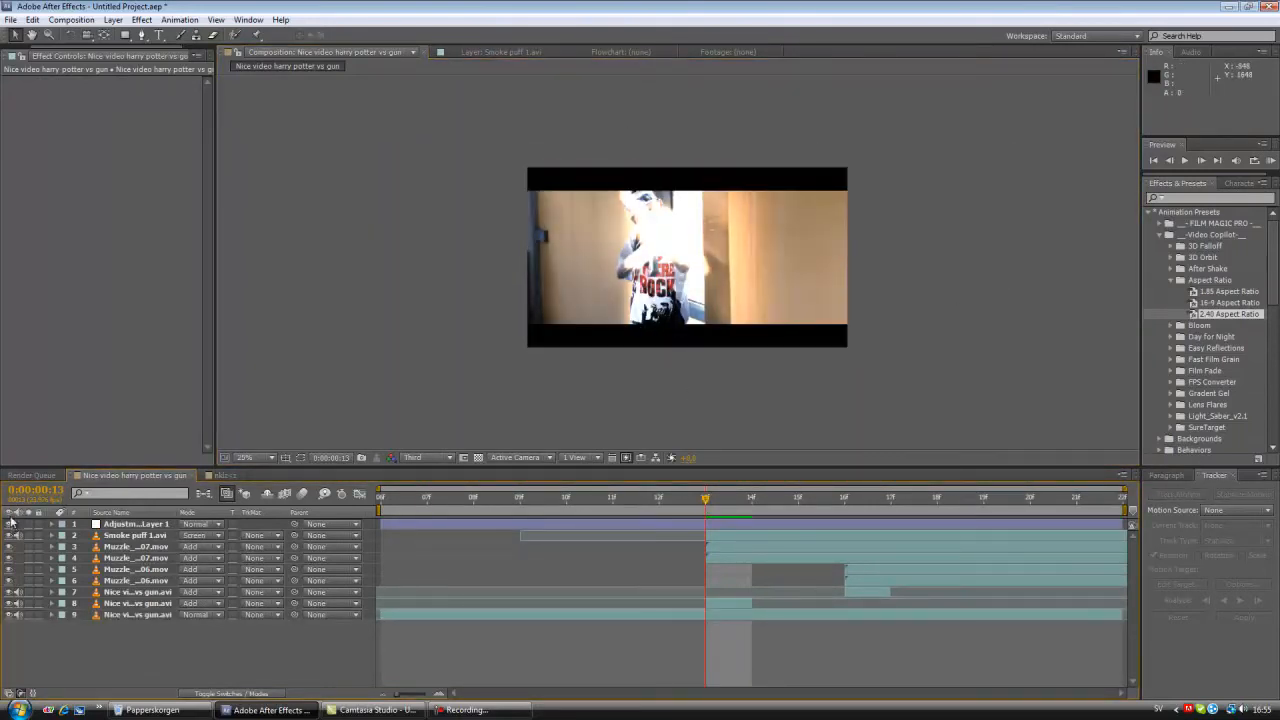
{"action": "left_click", "coordinate": [221, 475]}
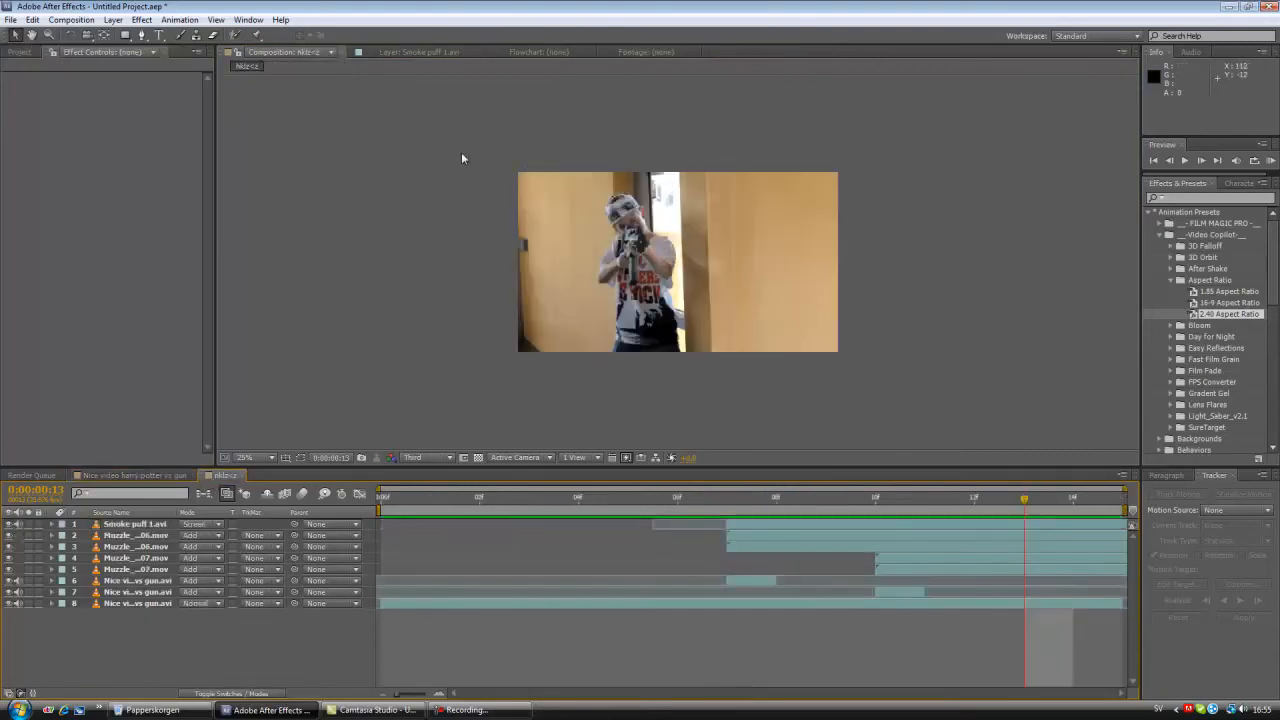
Add a new adjustment layer above all layers in the nklz<z composition
{"action": "left_click", "coordinate": [112, 20]}
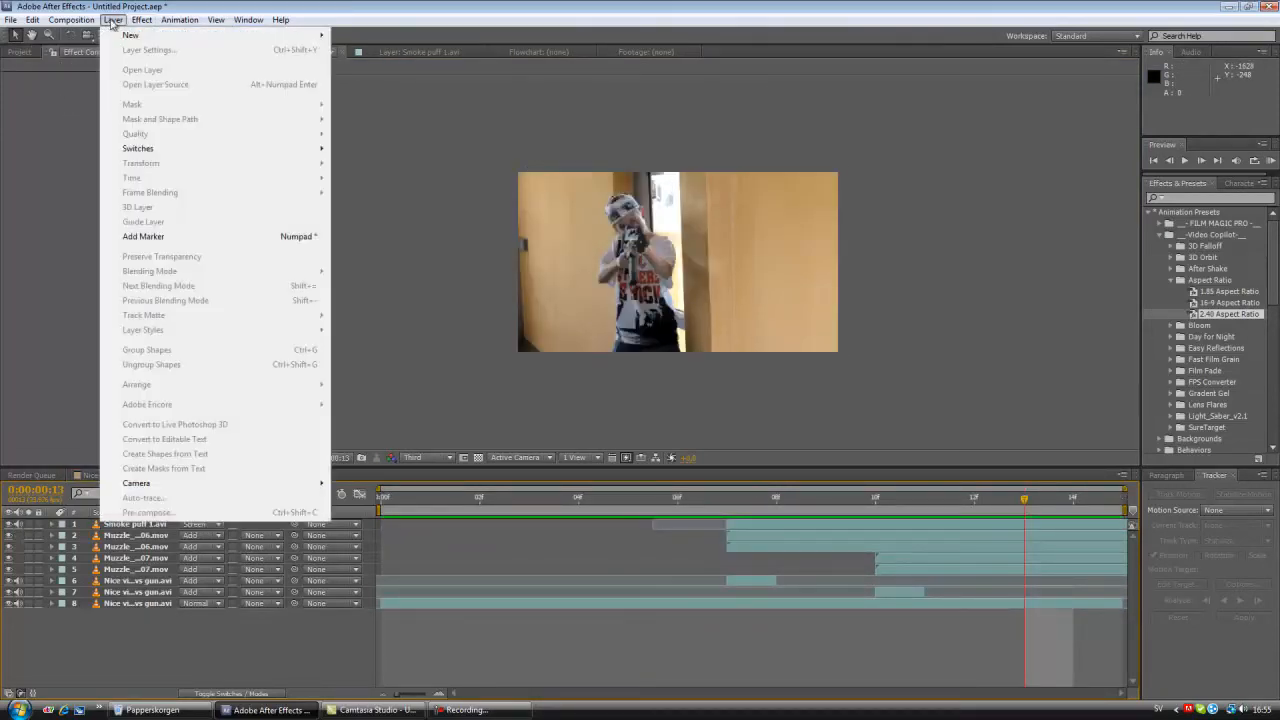
{"action": "mouse_move", "coordinate": [144, 38]}
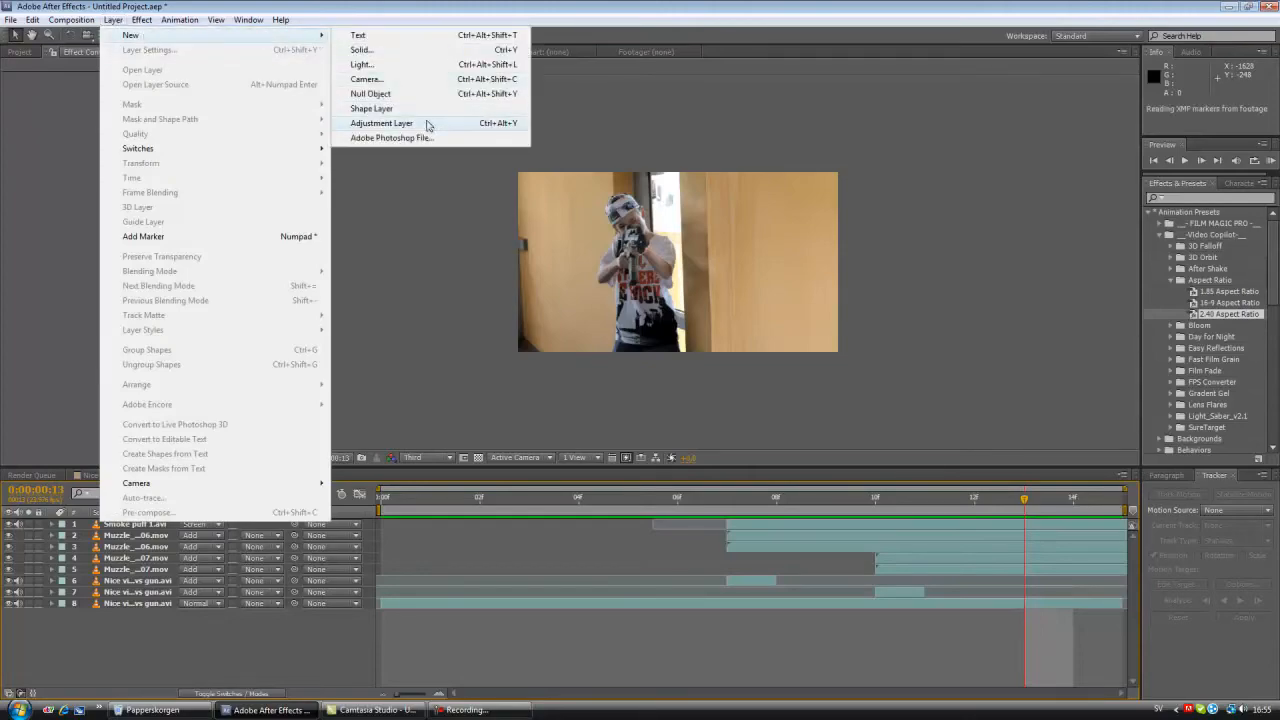
{"action": "left_click", "coordinate": [429, 121]}
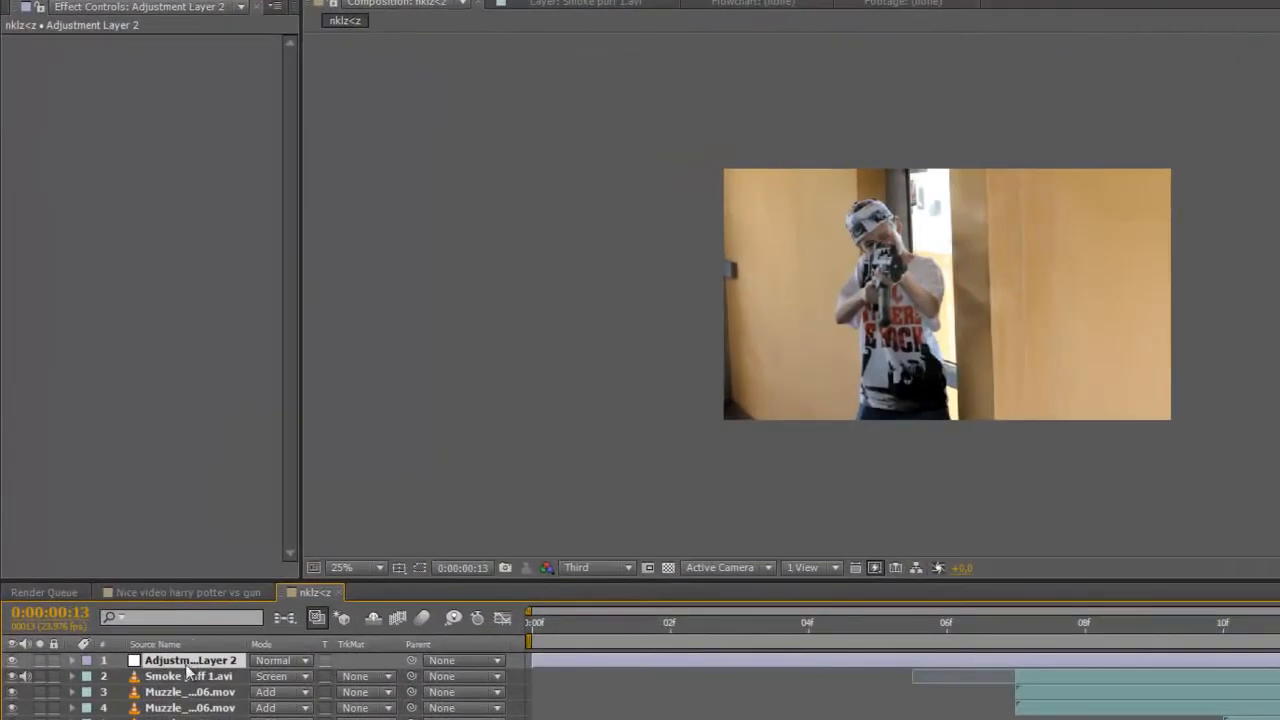
Apply the Curves effect to the adjustment layer and pull the shadows of the RGB curve down slightly
{"action": "left_click", "coordinate": [198, 1]}
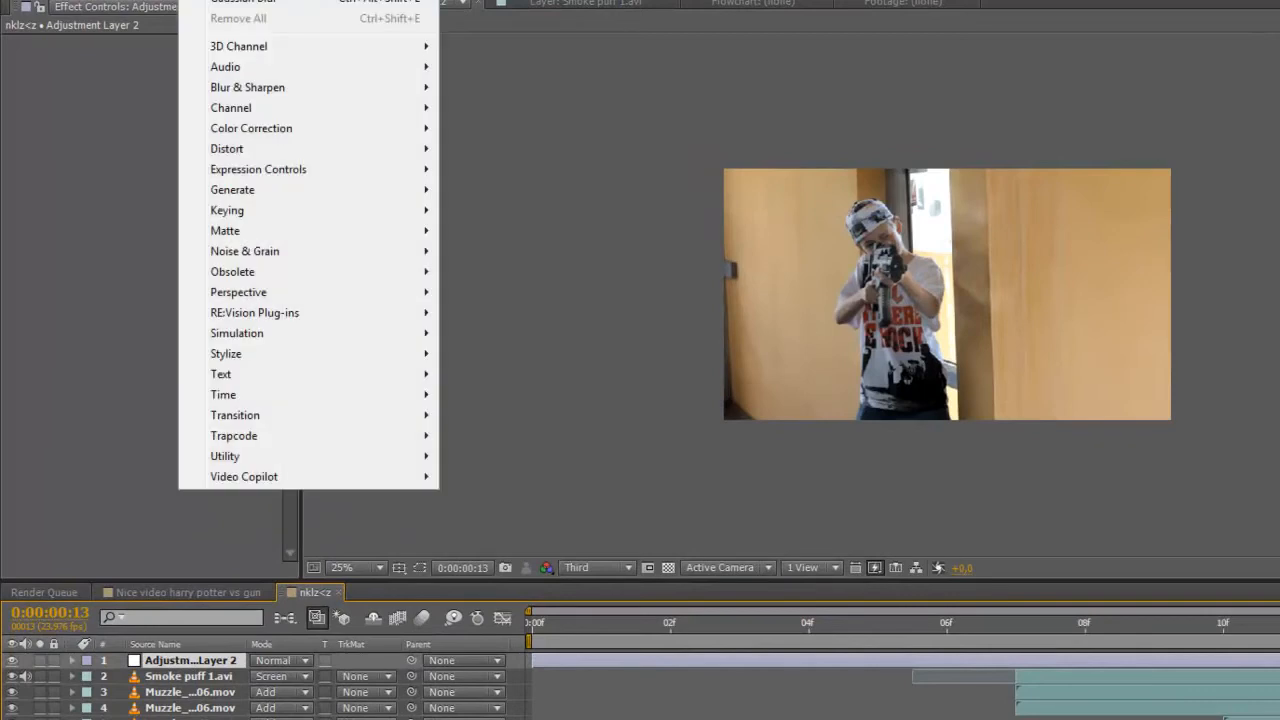
{"action": "mouse_move", "coordinate": [330, 131]}
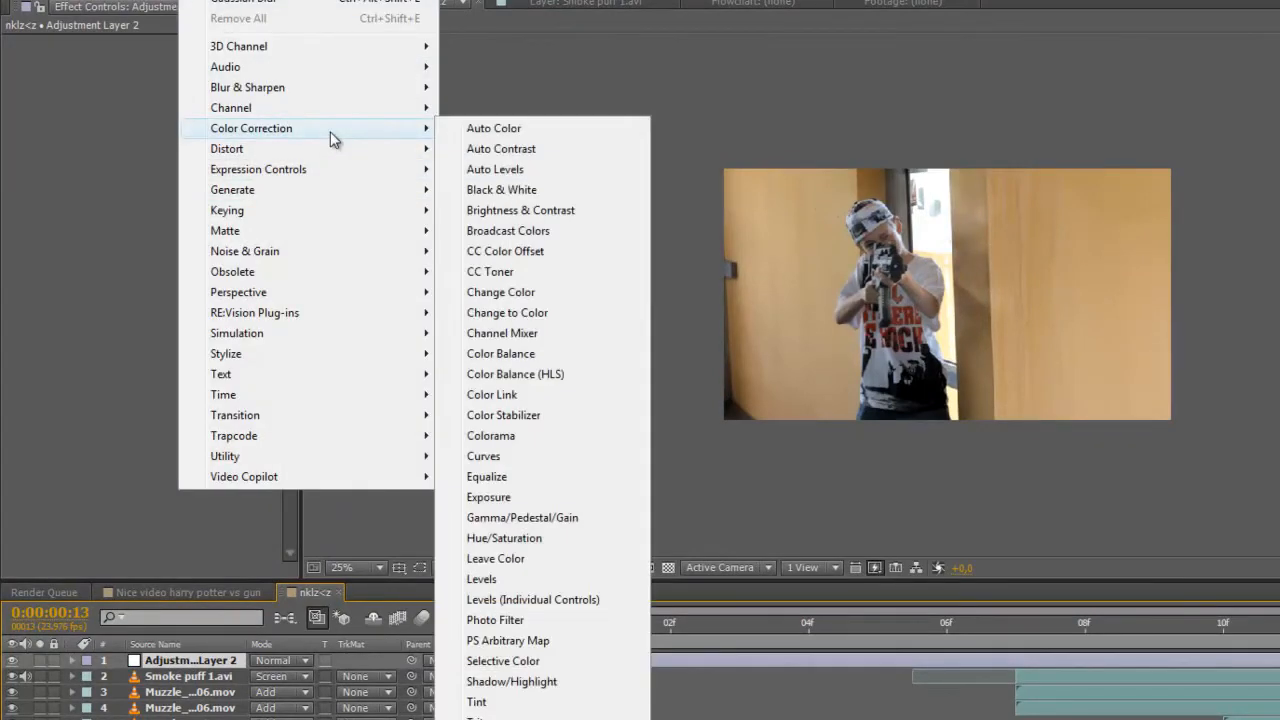
{"action": "left_click", "coordinate": [551, 464]}
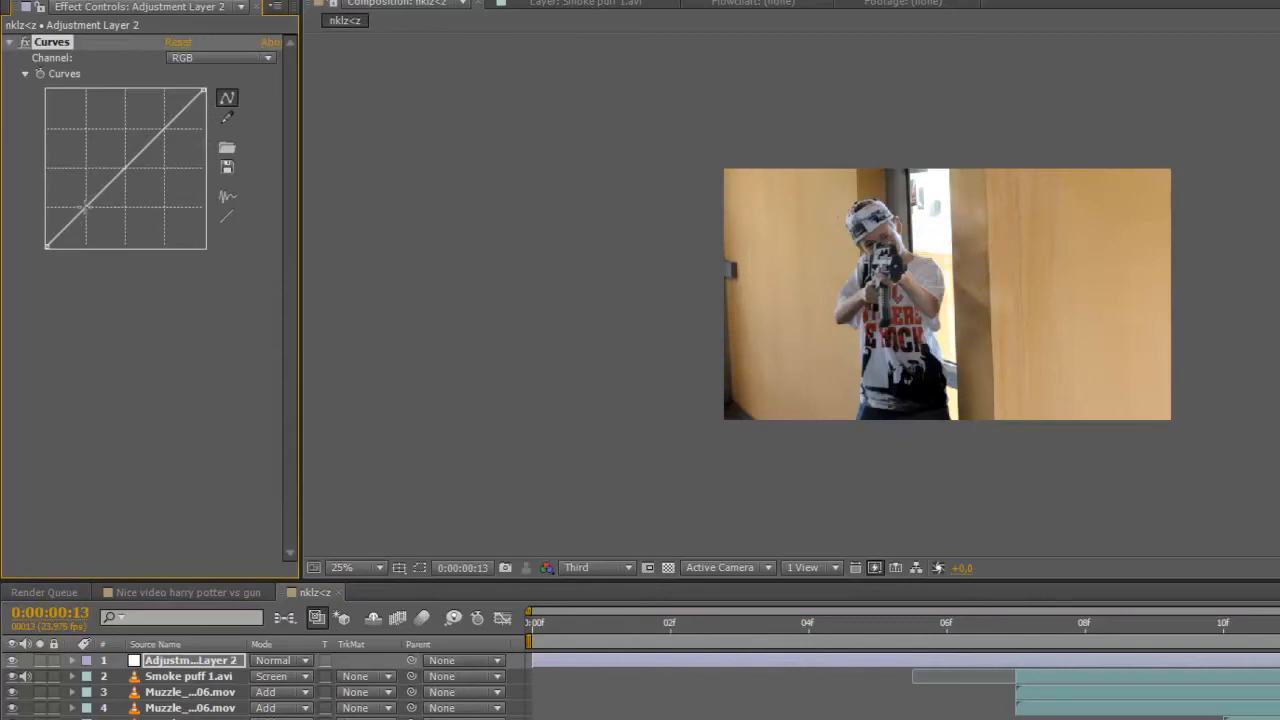
{"action": "left_click_drag", "start_coordinate": [96, 223], "coordinate": [98, 230]}
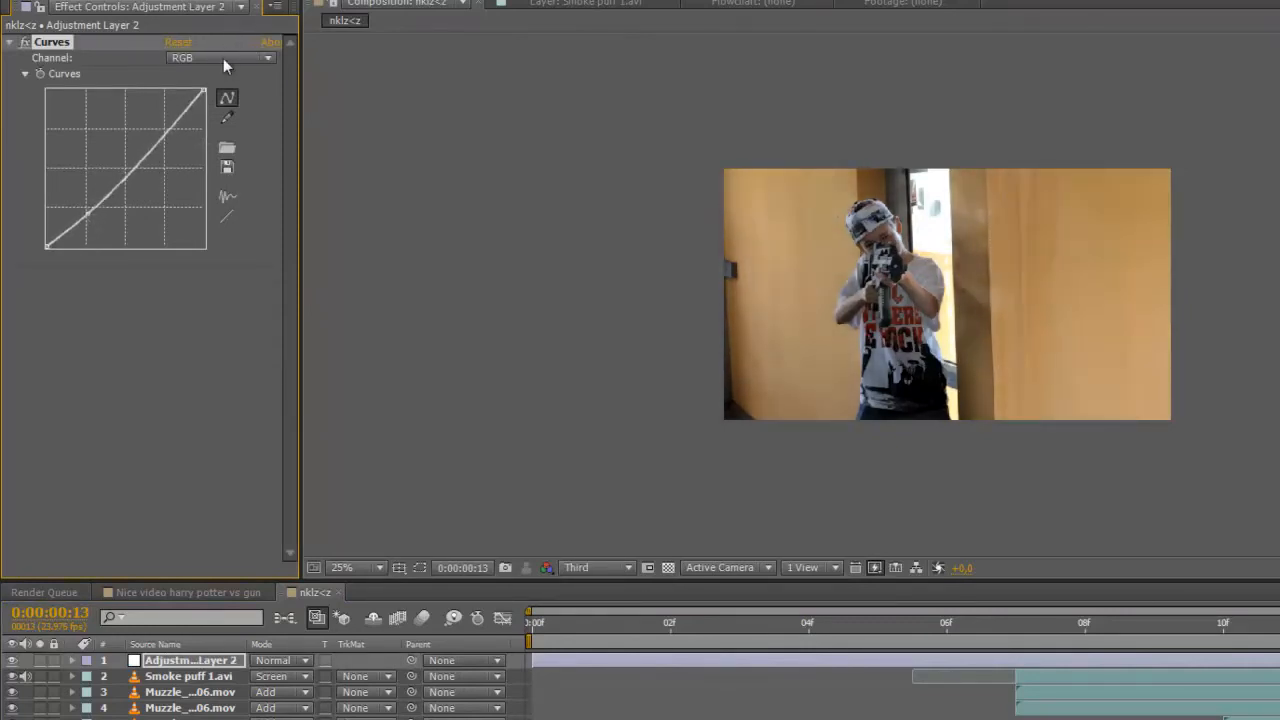
Lower the midtones of the Red curve slightly and adjust the midpoint of the Green curve
{"action": "left_click", "coordinate": [226, 60]}
{"action": "left_click", "coordinate": [222, 103]}
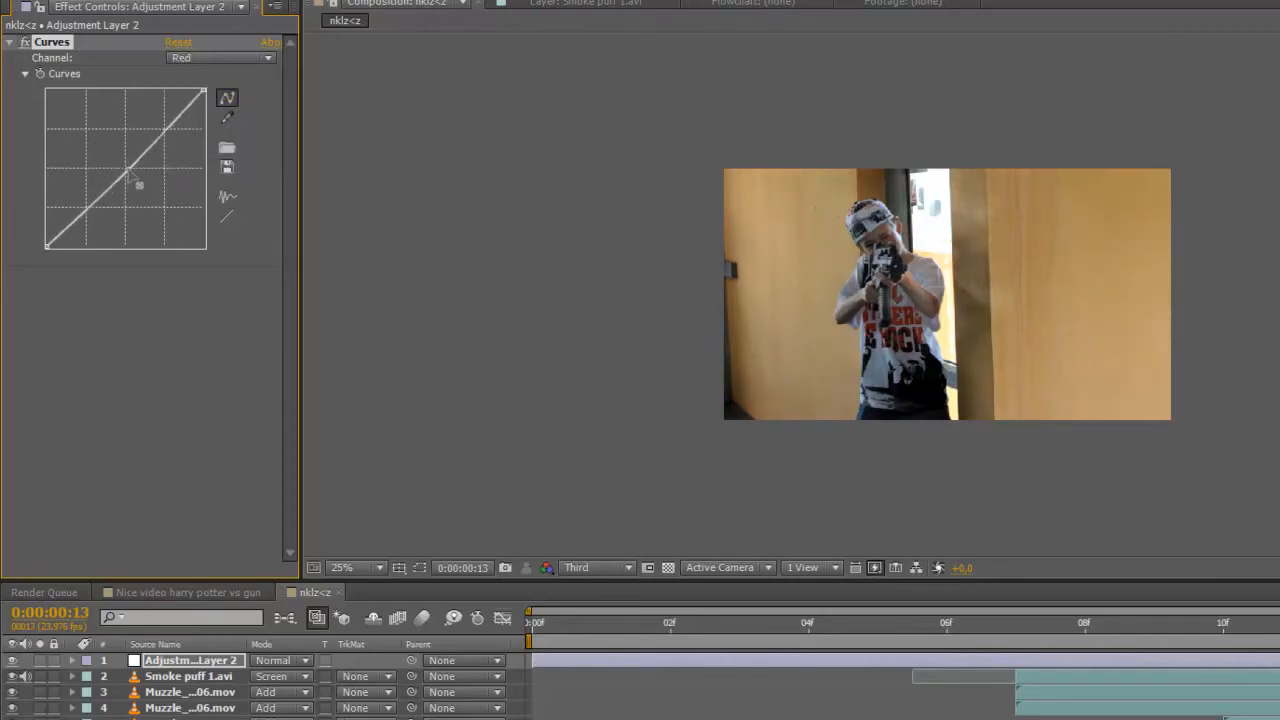
{"action": "left_click", "coordinate": [207, 61]}
{"action": "left_click", "coordinate": [232, 114]}
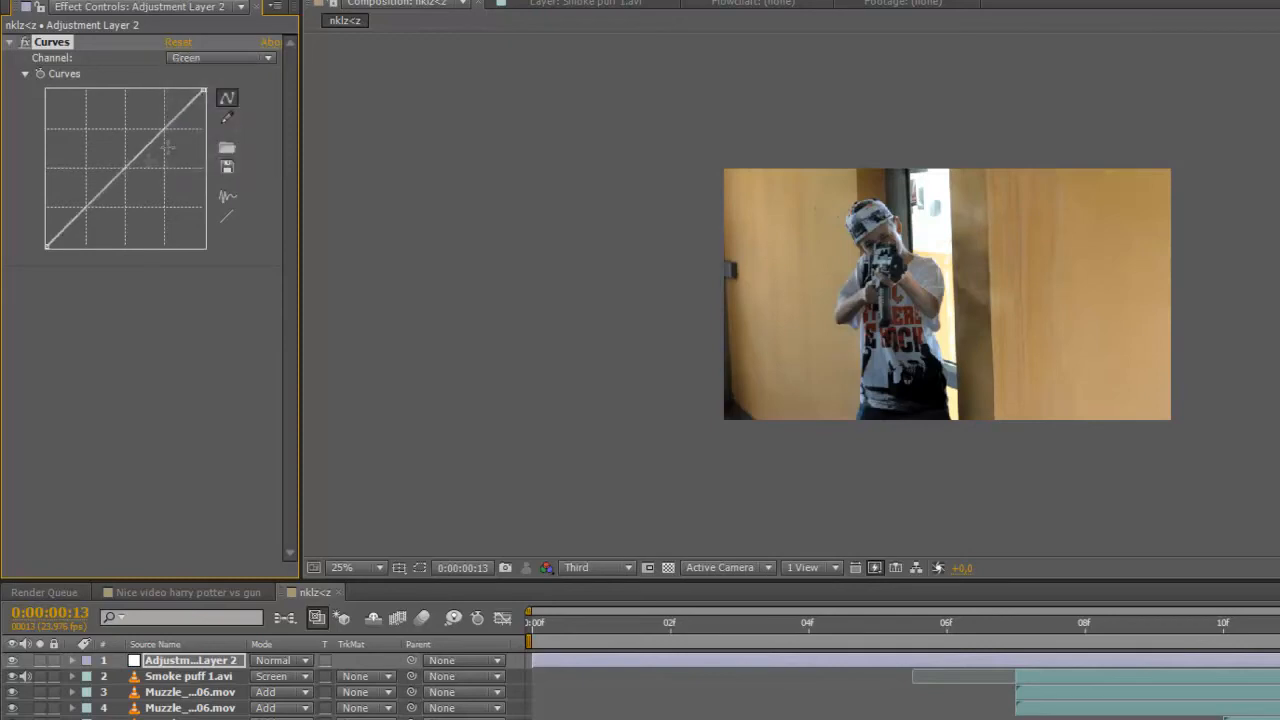
{"action": "left_click_drag", "start_coordinate": [125, 168], "coordinate": [120, 161]}
Raise the midtones of the Blue curve slightly on the adjustment layer
{"action": "left_click", "coordinate": [188, 62]}
{"action": "left_click", "coordinate": [215, 134]}
{"action": "left_click", "coordinate": [200, 60]}
{"action": "left_click", "coordinate": [155, 330]}
{"action": "key", "text": "ctrl+z"}
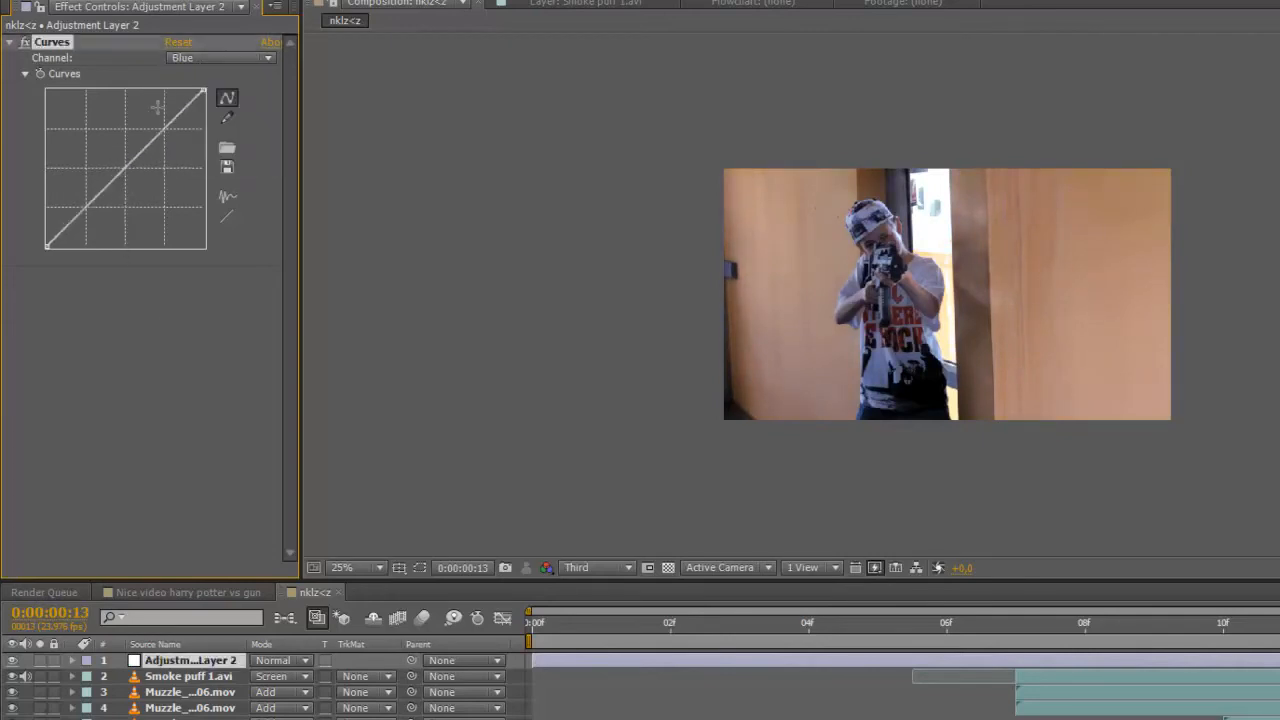
{"action": "left_click_drag", "start_coordinate": [127, 168], "coordinate": [123, 166]}
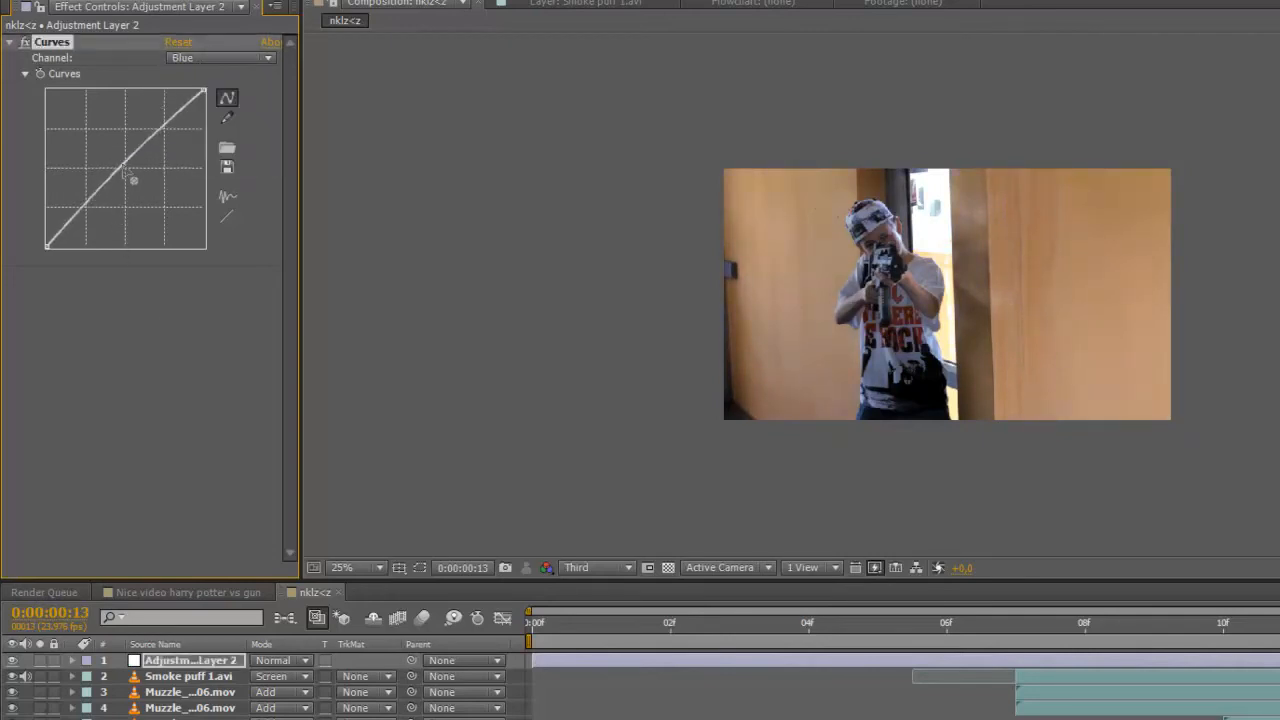
Pull the midpoint of the Red curve further down to reduce red in the midtones
{"action": "left_click", "coordinate": [183, 58]}
{"action": "left_click", "coordinate": [196, 97]}
{"action": "left_click_drag", "start_coordinate": [127, 166], "coordinate": [134, 173]}
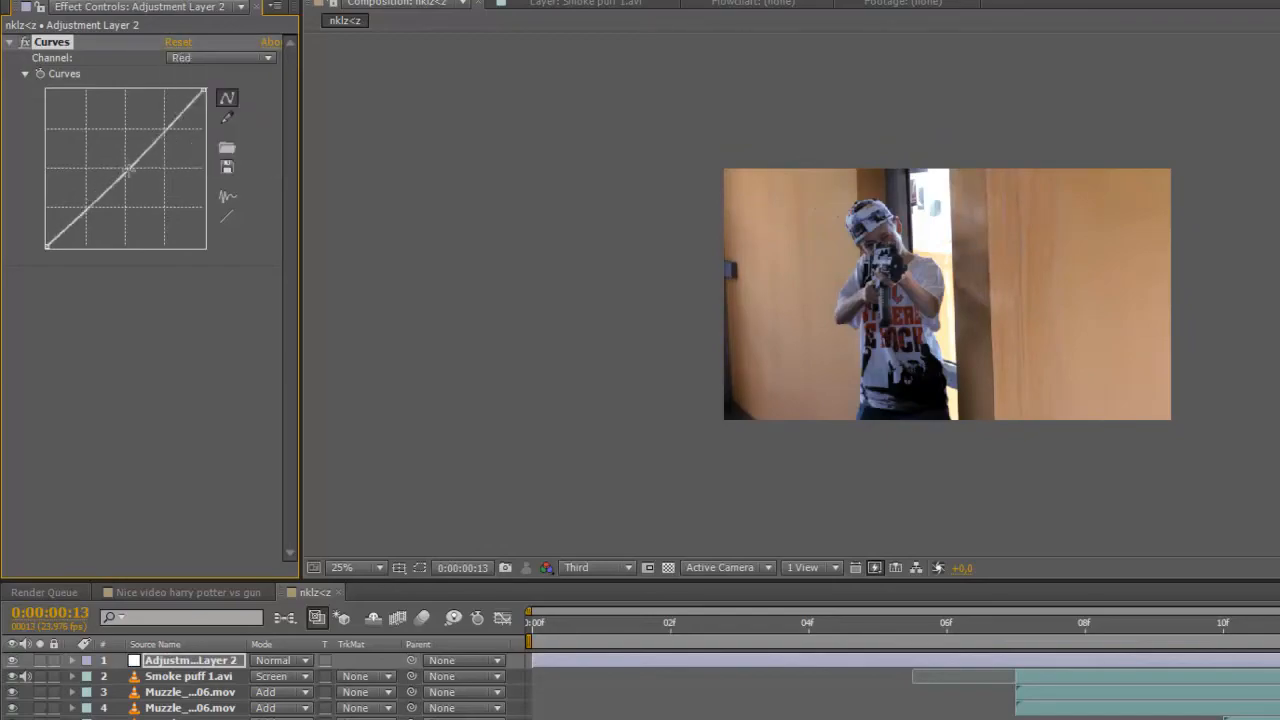
{"action": "left_click", "coordinate": [147, 373]}
{"action": "scroll", "coordinate": [656, 173], "scroll_direction": "up", "scroll_amount": 2}
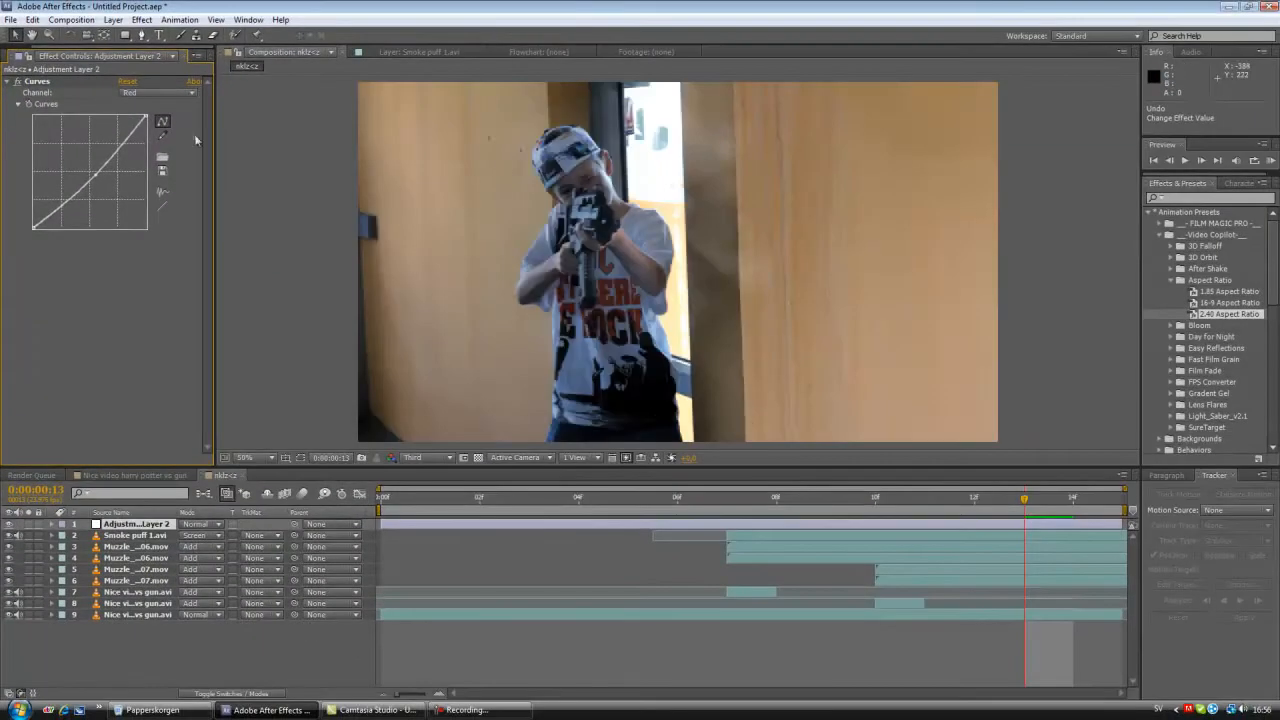
Toggle the Curves effect off and on to compare the image with and without the grade
{"action": "left_click", "coordinate": [19, 82]}
{"action": "left_click", "coordinate": [19, 82]}
{"action": "left_click", "coordinate": [19, 82]}
{"action": "left_click", "coordinate": [19, 82]}
{"action": "left_click", "coordinate": [19, 82]}
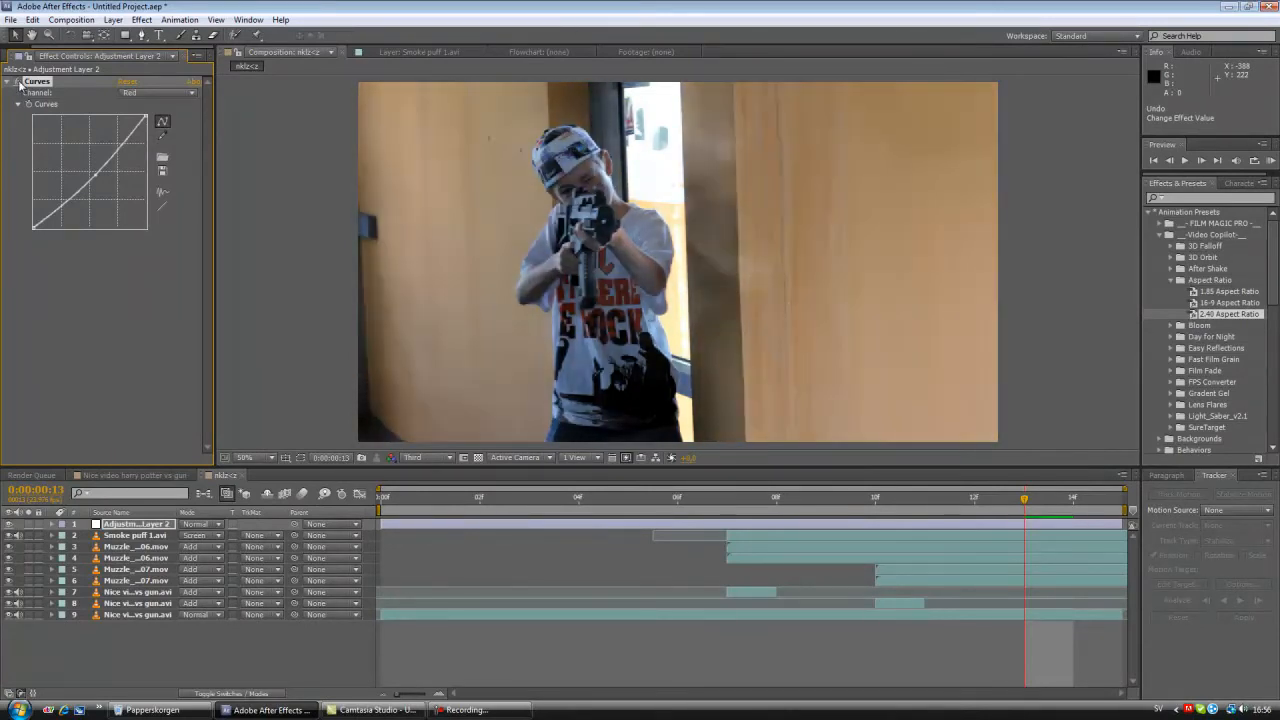
Try to raise the midtones of the Blue curve further
{"action": "left_click", "coordinate": [165, 93]}
{"action": "left_click", "coordinate": [160, 156]}
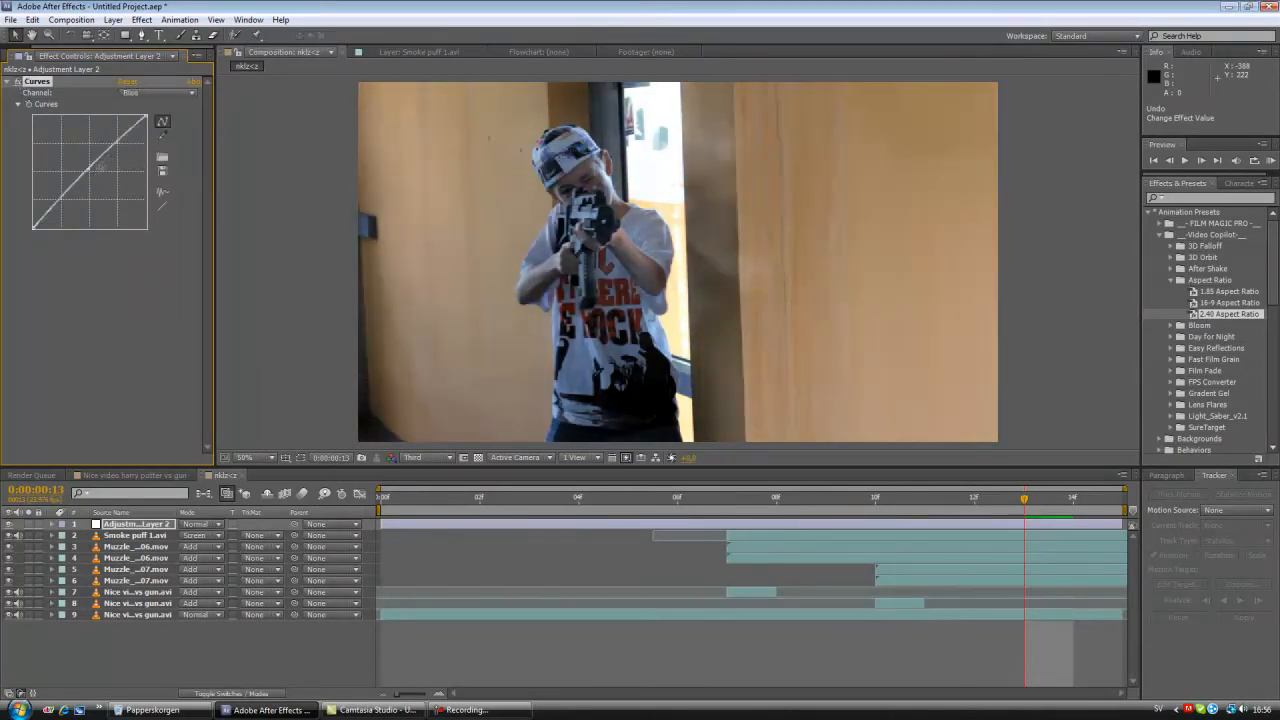
{"action": "left_click_drag", "start_coordinate": [91, 168], "coordinate": [89, 165]}
{"action": "key", "text": "ctrl+z"}
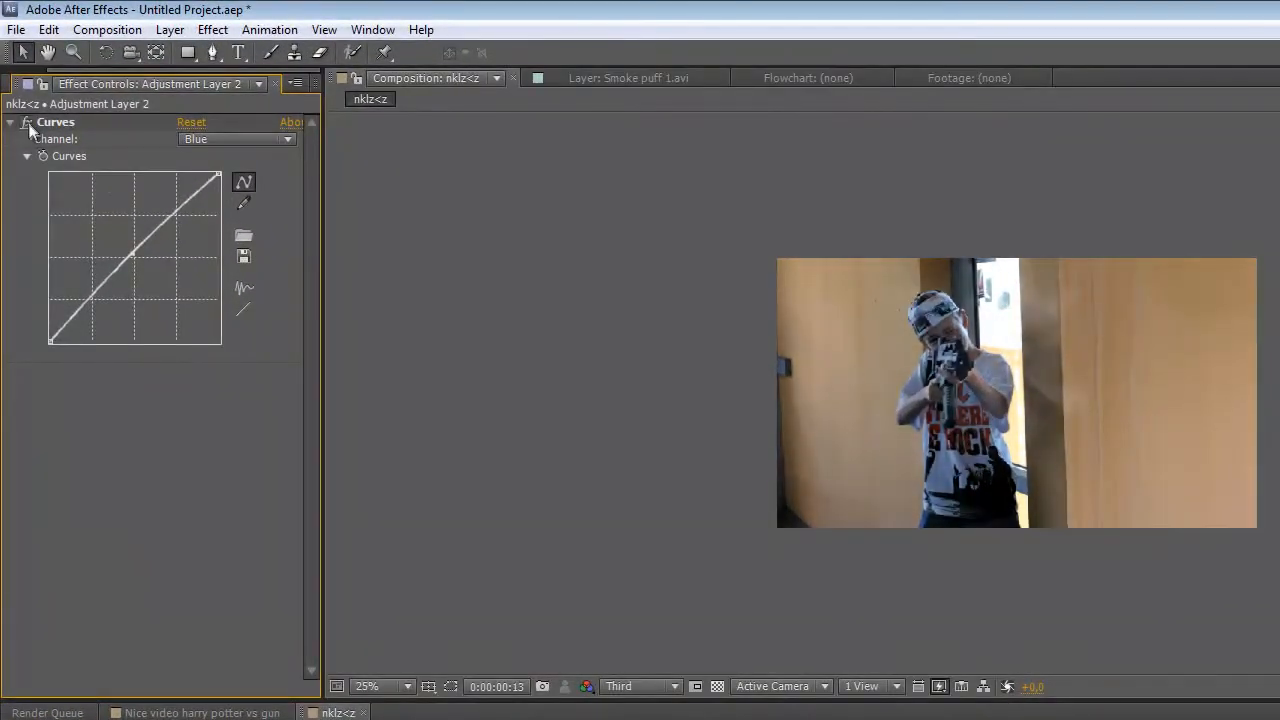
Fine-tune the midpoint of the Red curve, keeping its midtones below the diagonal
{"action": "left_click", "coordinate": [210, 139]}
{"action": "left_click", "coordinate": [205, 183]}
{"action": "mouse_move", "coordinate": [145, 262]}
{"action": "left_mouse_down"}
{"action": "mouse_move", "coordinate": [154, 273]}
{"action": "mouse_move", "coordinate": [147, 260]}
{"action": "left_mouse_up"}
{"action": "left_click", "coordinate": [177, 407]}
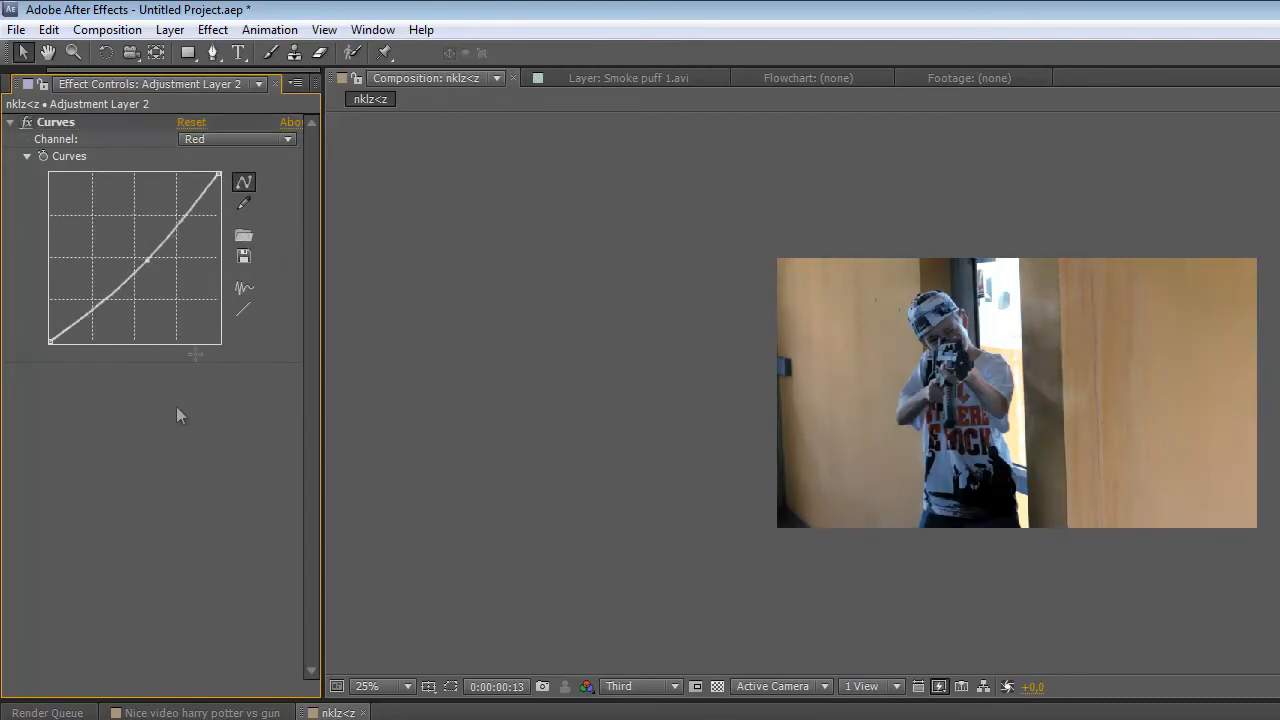
Bend the midtones of the Green curve slightly below the diagonal and inspect the graded image
{"action": "left_click", "coordinate": [260, 138]}
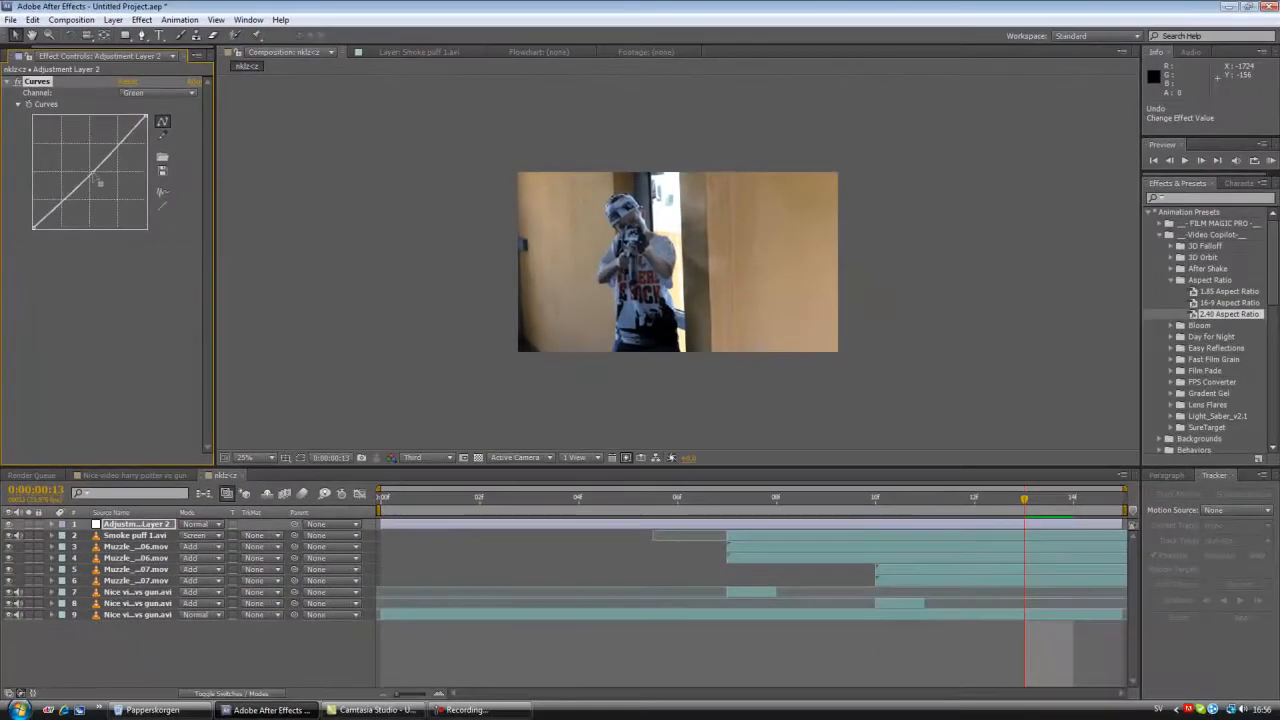
{"action": "left_click_drag", "start_coordinate": [94, 178], "coordinate": [94, 172]}
{"action": "left_click", "coordinate": [160, 94]}
{"action": "left_click", "coordinate": [112, 270]}
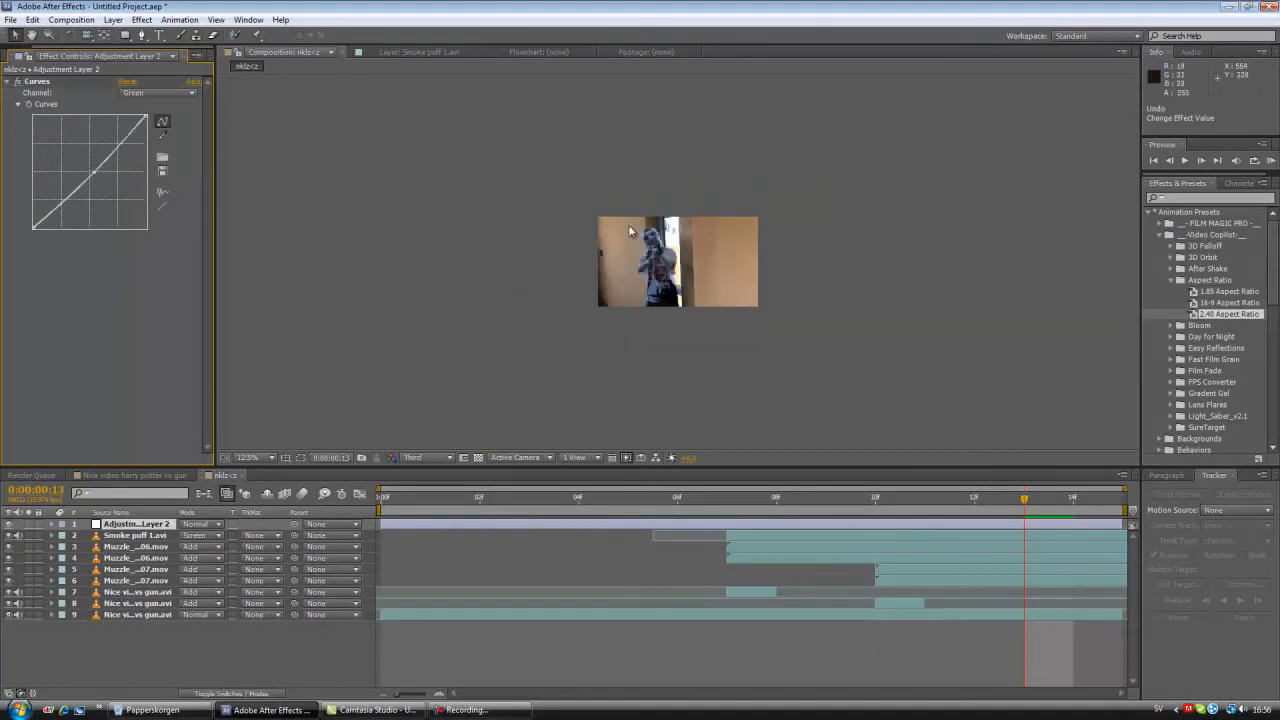
{"action": "key", "text": "period"}
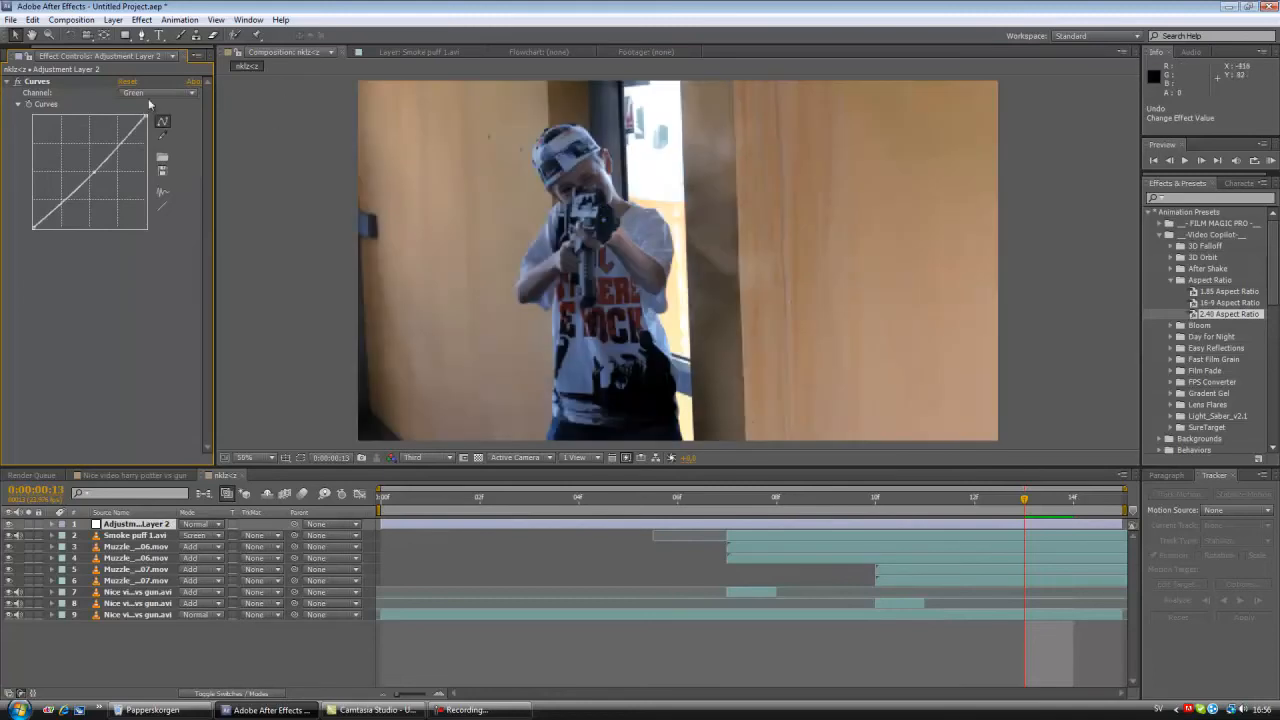
Pull the midtones of the Red curve further below the diagonal and check the graded image
{"action": "left_click", "coordinate": [158, 93]}
{"action": "left_click", "coordinate": [145, 121]}
{"action": "left_click_drag", "start_coordinate": [100, 173], "coordinate": [105, 187]}
{"action": "left_click", "coordinate": [95, 311]}
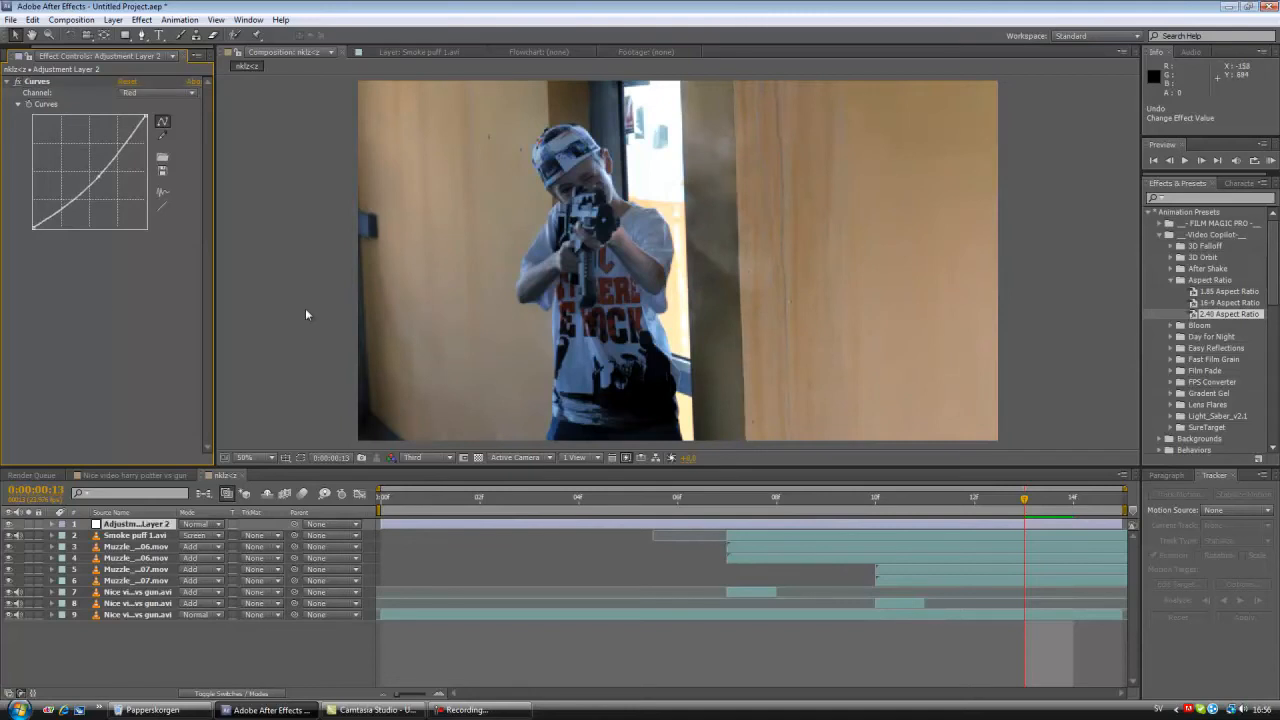
{"action": "left_click", "coordinate": [101, 651]}
Try the adjustment layer directly above the bottom footage layer and return it to the top of the stack
{"action": "left_click", "coordinate": [121, 526]}
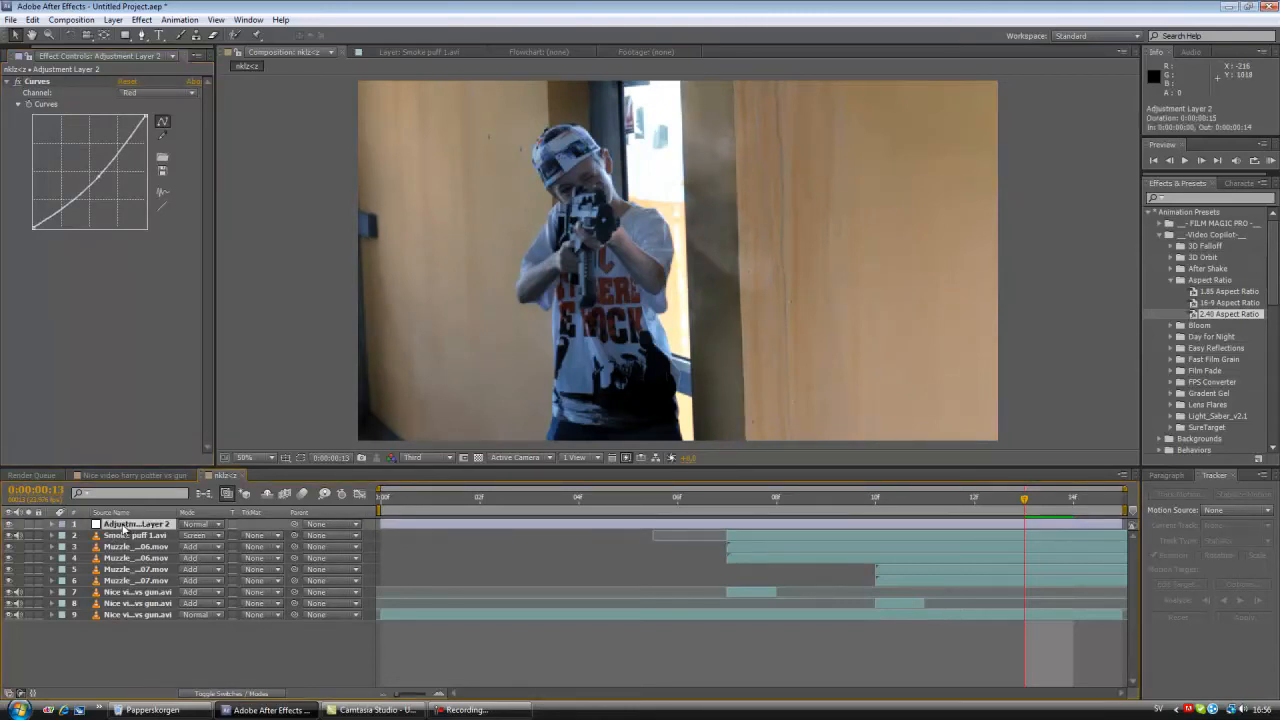
{"action": "left_click_drag", "start_coordinate": [121, 526], "coordinate": [117, 616]}
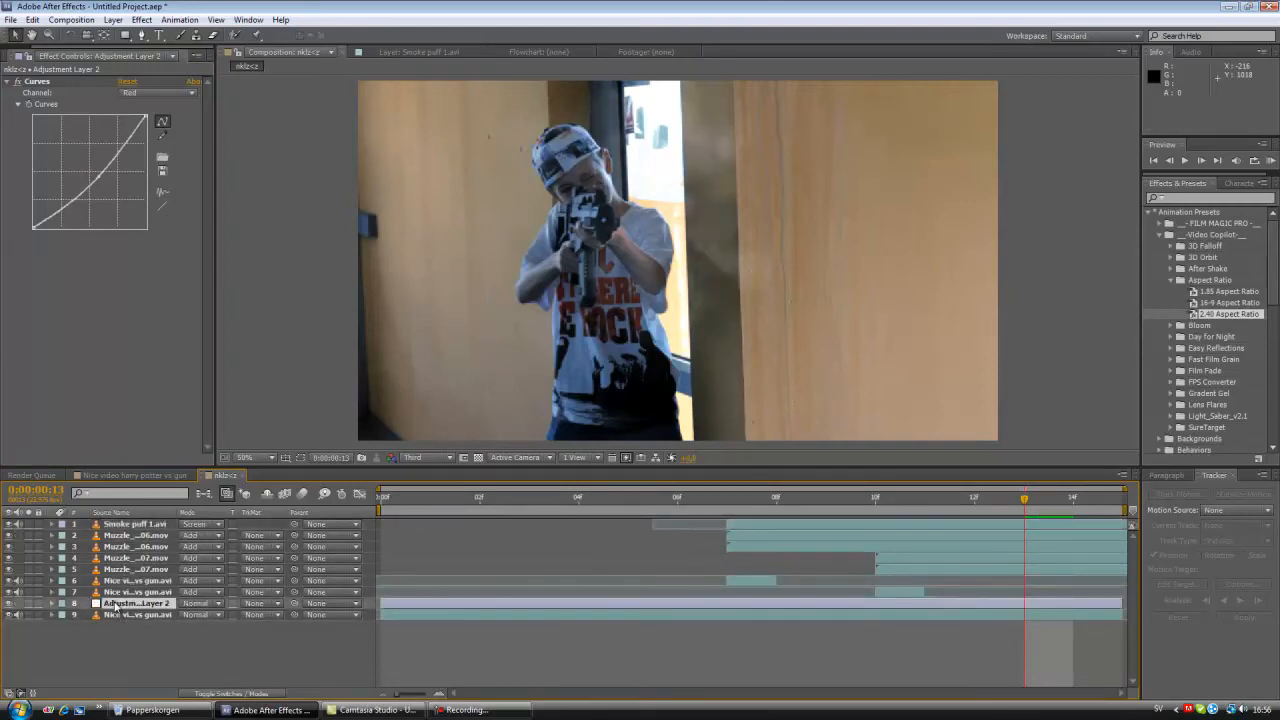
{"action": "left_click_drag", "start_coordinate": [132, 606], "coordinate": [121, 520]}
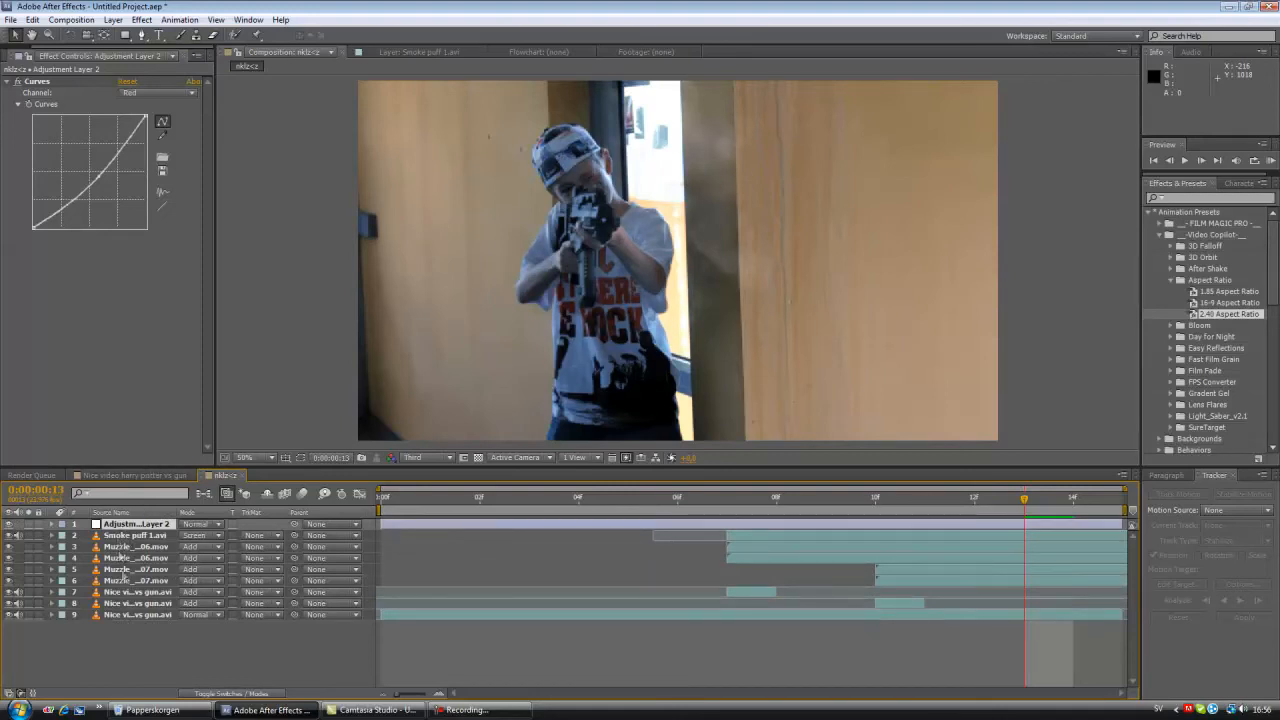
Go through the smoke, muzzle flash and footage layers beneath the adjustment layer to examine what it affects
{"action": "left_click", "coordinate": [122, 628]}
{"action": "left_click", "coordinate": [128, 537]}
{"action": "left_click", "coordinate": [128, 548]}
{"action": "left_click", "coordinate": [127, 559]}
{"action": "left_click", "coordinate": [127, 571]}
{"action": "left_click", "coordinate": [128, 582]}
{"action": "left_click", "coordinate": [130, 594]}
{"action": "left_click", "coordinate": [133, 616]}
{"action": "left_click", "coordinate": [130, 630]}
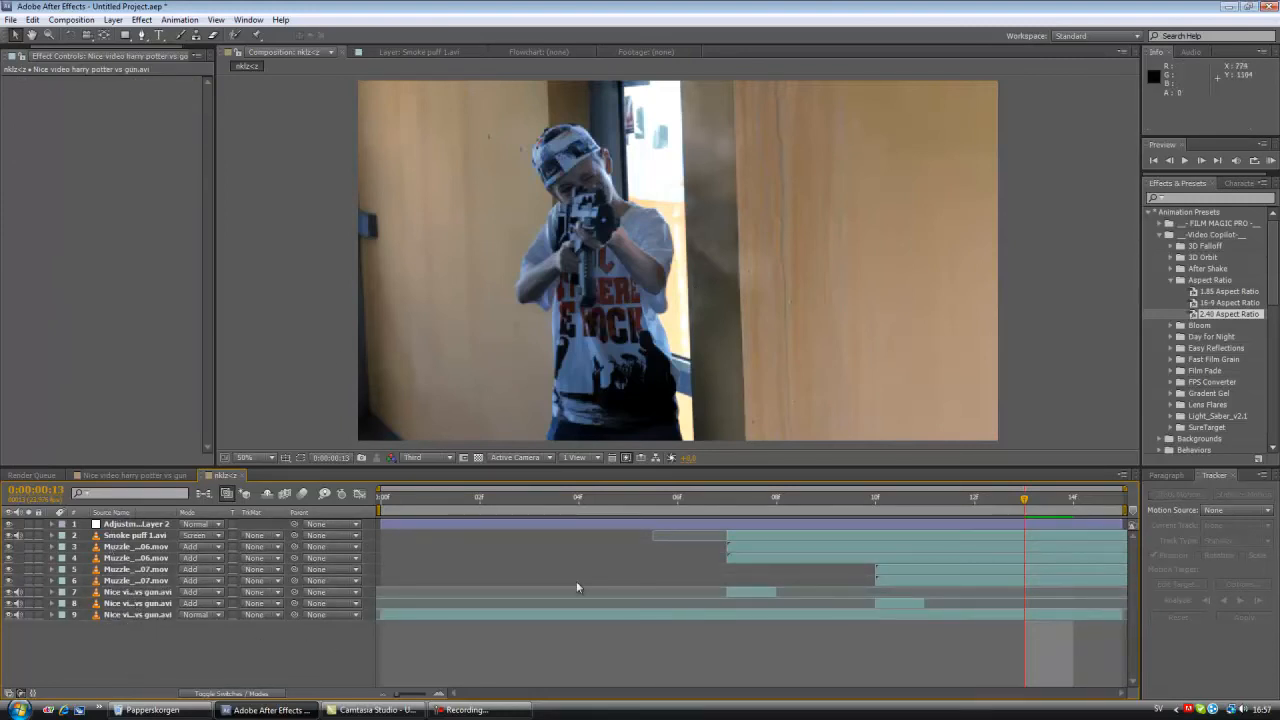
Apply the Video Copilot 2.40 Aspect Ratio preset to the adjustment layer and preview the composition
{"action": "left_click", "coordinate": [118, 525]}
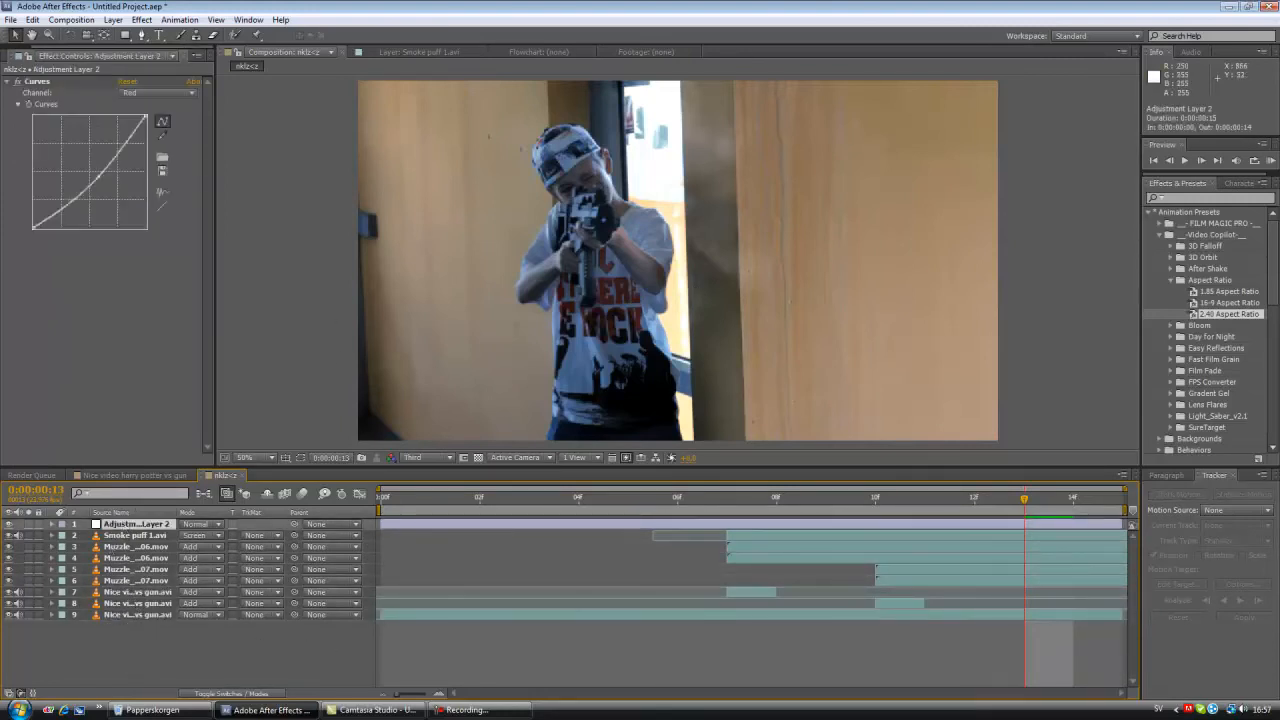
{"action": "left_click", "coordinate": [1171, 281]}
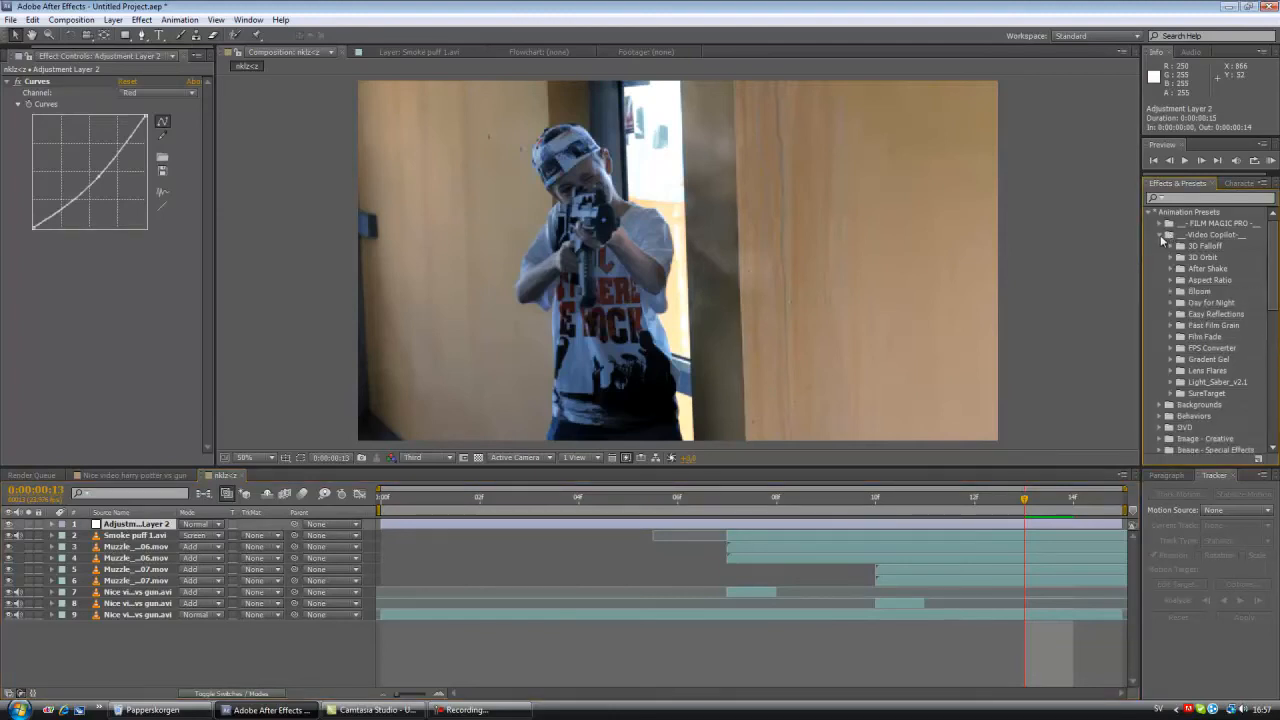
{"action": "left_click", "coordinate": [1160, 236]}
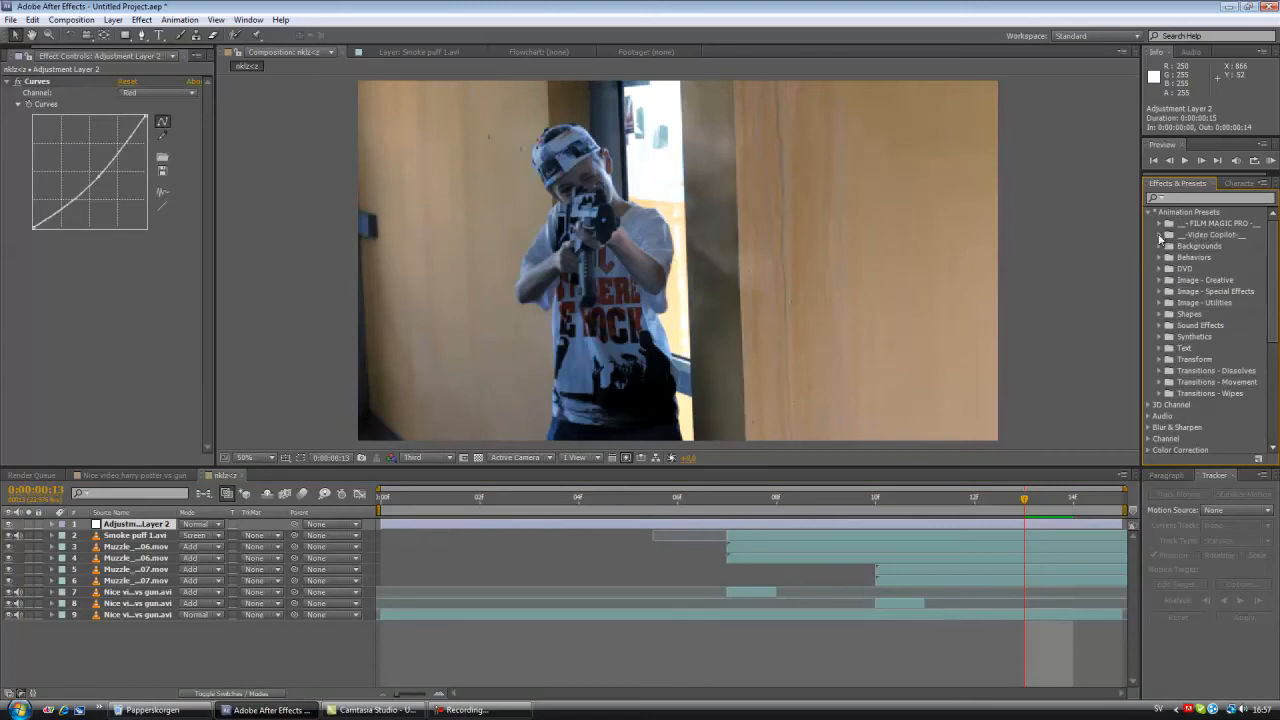
{"action": "left_click", "coordinate": [1160, 236]}
{"action": "left_click_drag", "start_coordinate": [1272, 262], "coordinate": [1257, 243]}
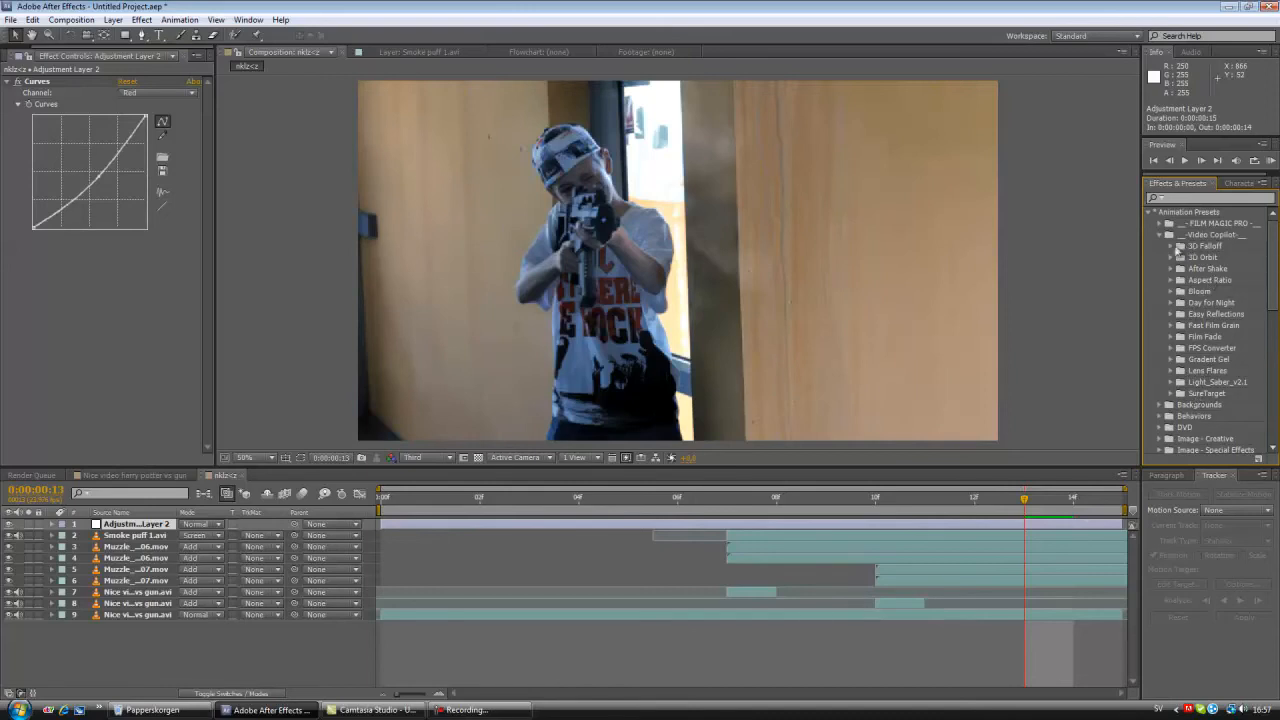
{"action": "left_click", "coordinate": [1172, 281]}
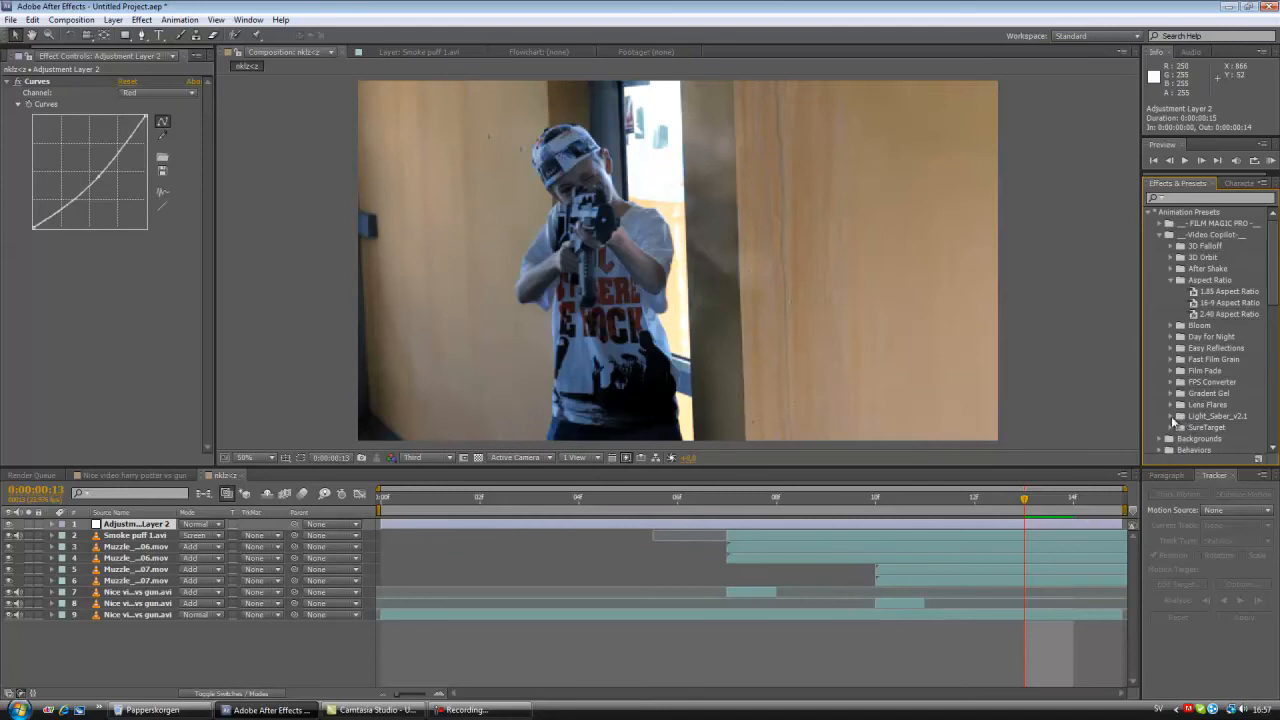
{"action": "left_click", "coordinate": [1175, 281]}
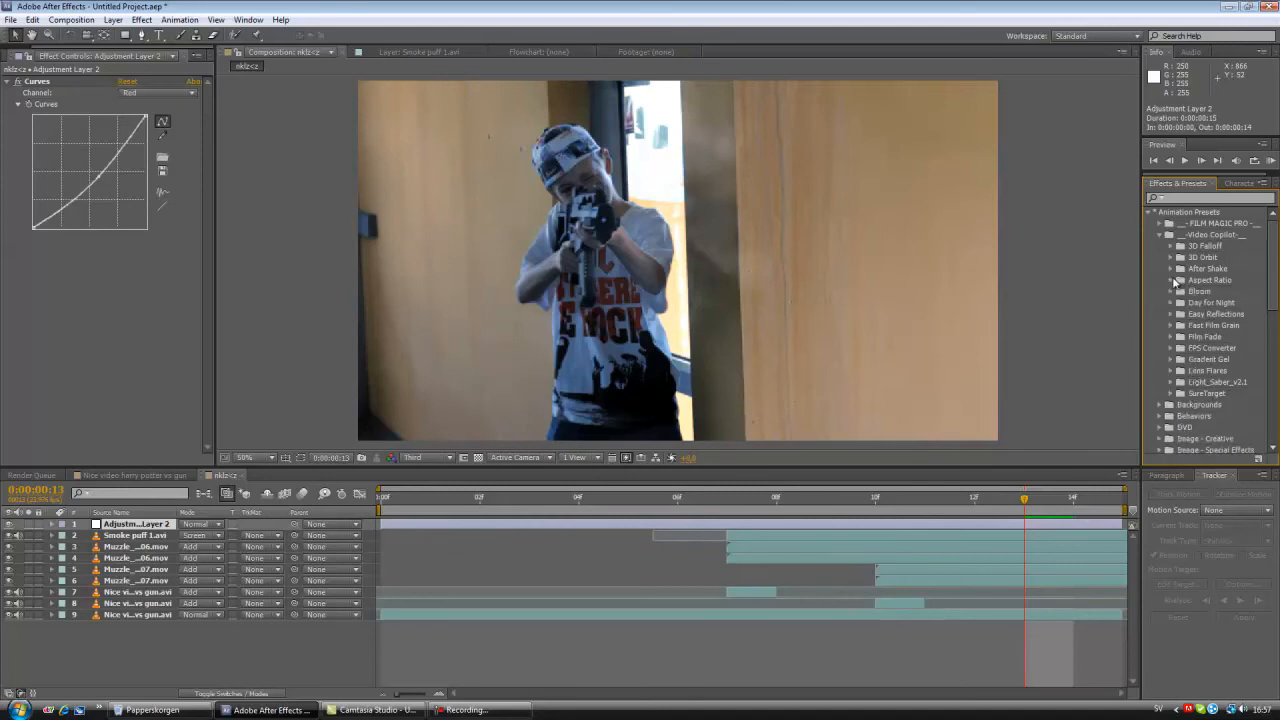
{"action": "left_click", "coordinate": [1174, 282]}
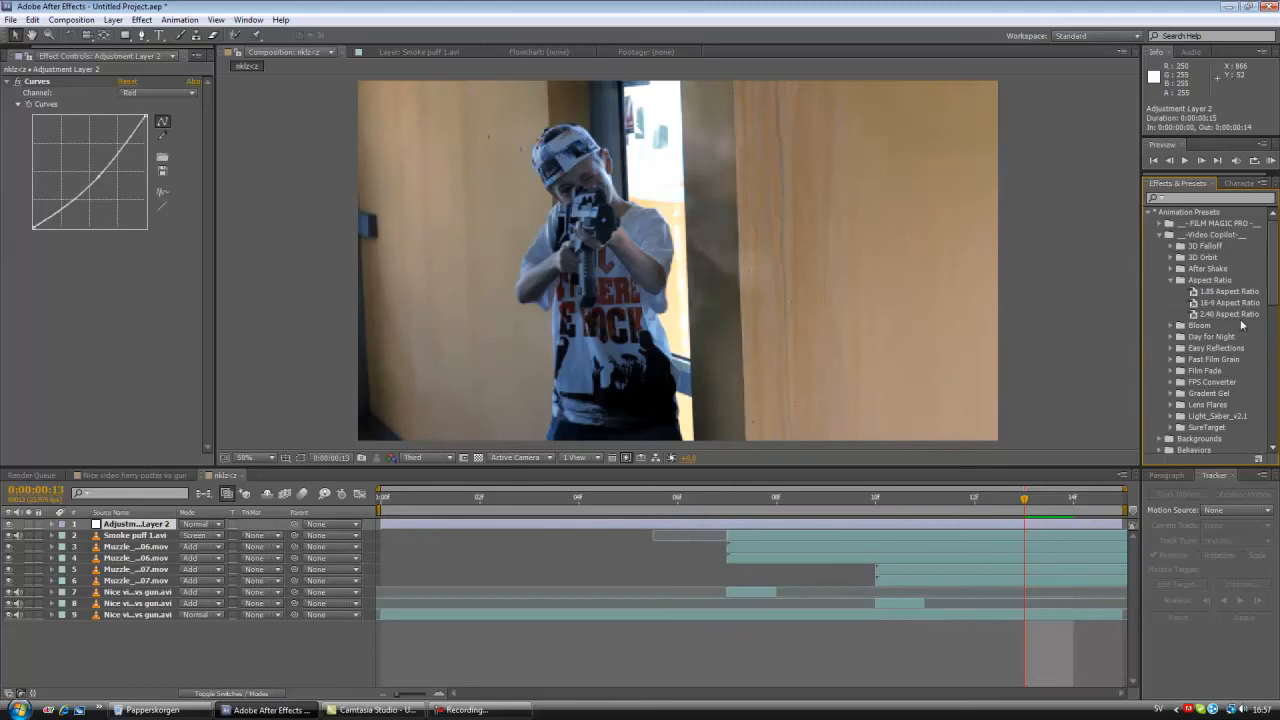
{"action": "left_click", "coordinate": [1171, 283]}
{"action": "left_click", "coordinate": [1173, 283]}
{"action": "left_click", "coordinate": [1211, 316]}
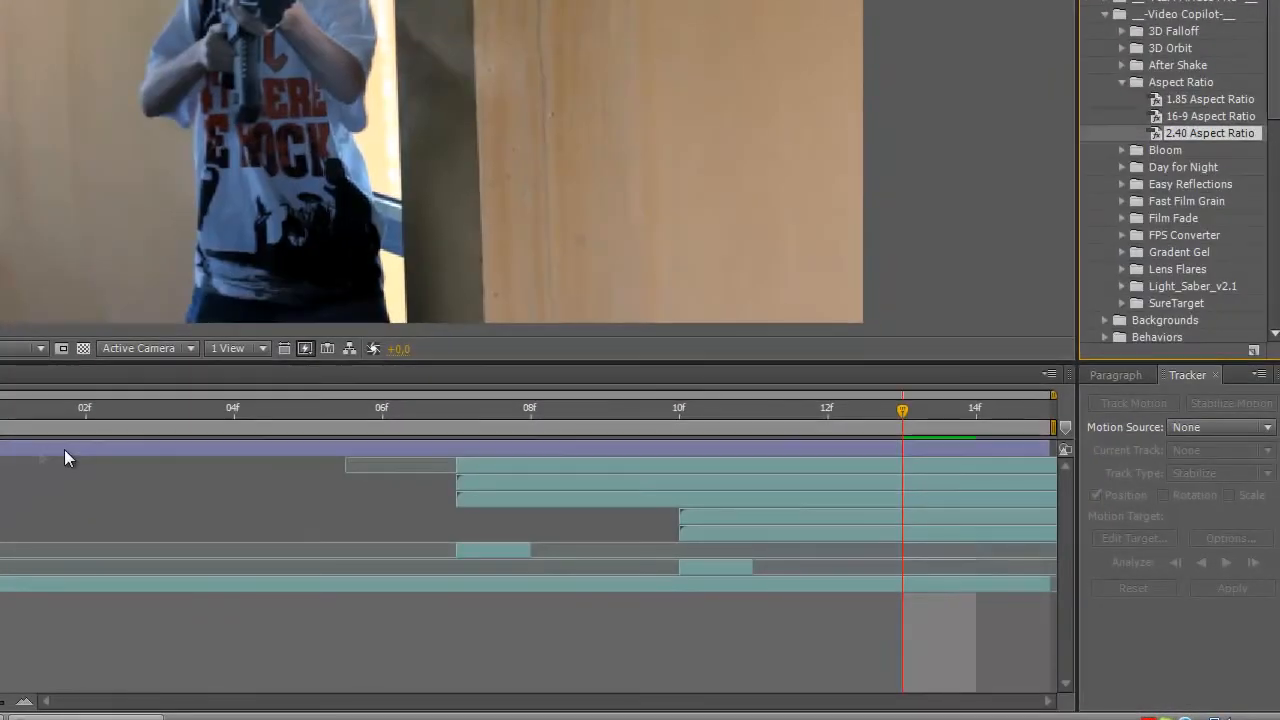
{"action": "left_click_drag", "start_coordinate": [1211, 133], "coordinate": [12, 448]}
{"action": "left_click", "coordinate": [20, 640]}
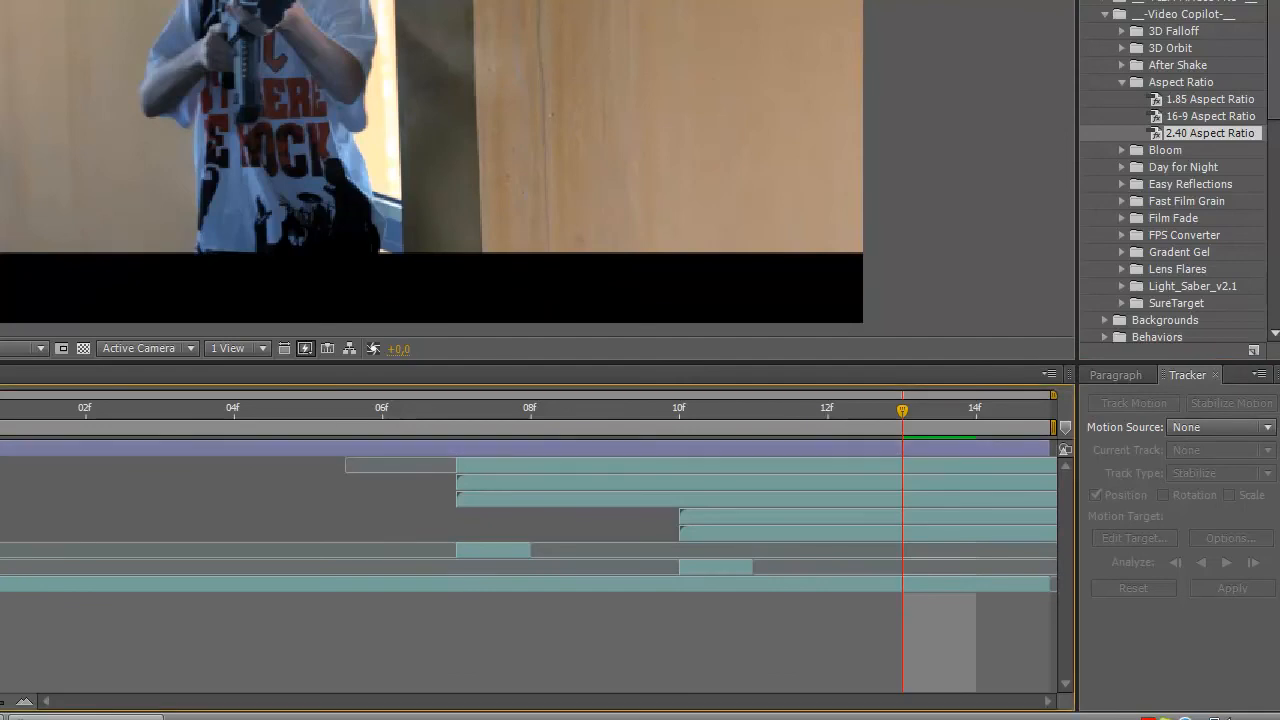
{"action": "key", "text": "space"}
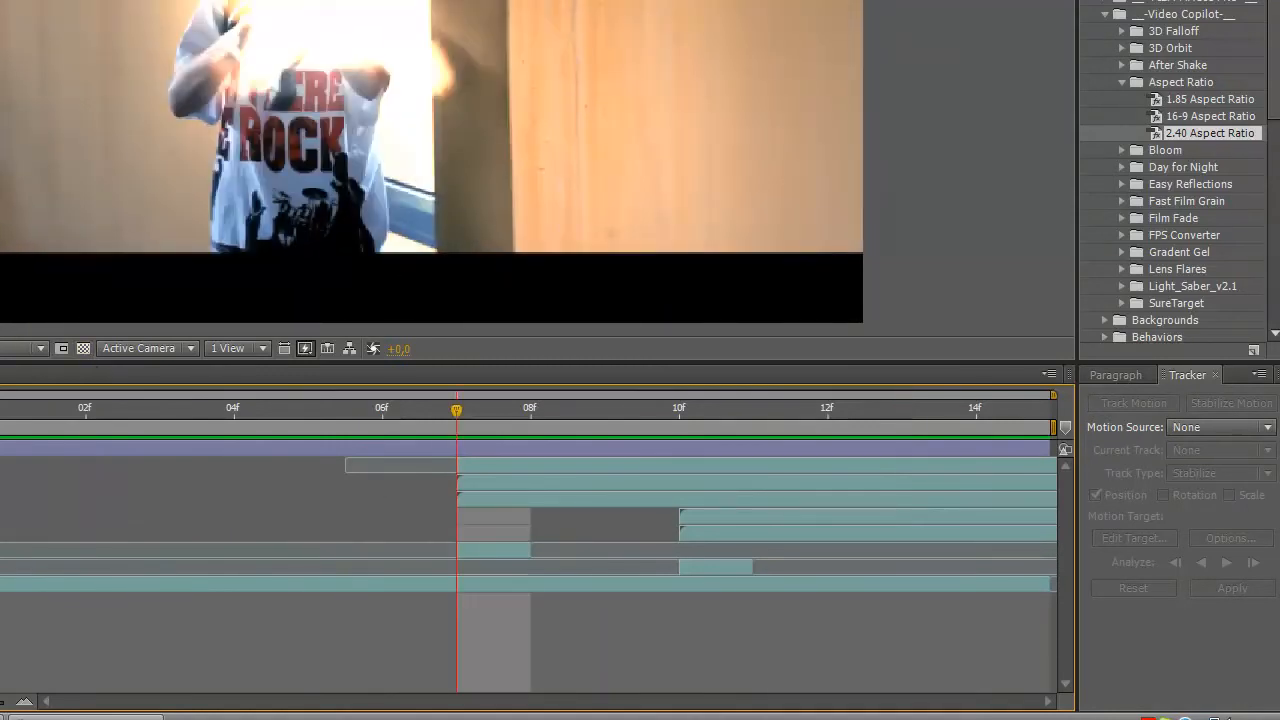
Test the letterboxed adjustment layer below the effect layers, restore it to the top of the stack and replay the composition
{"action": "left_click", "coordinate": [8, 448]}
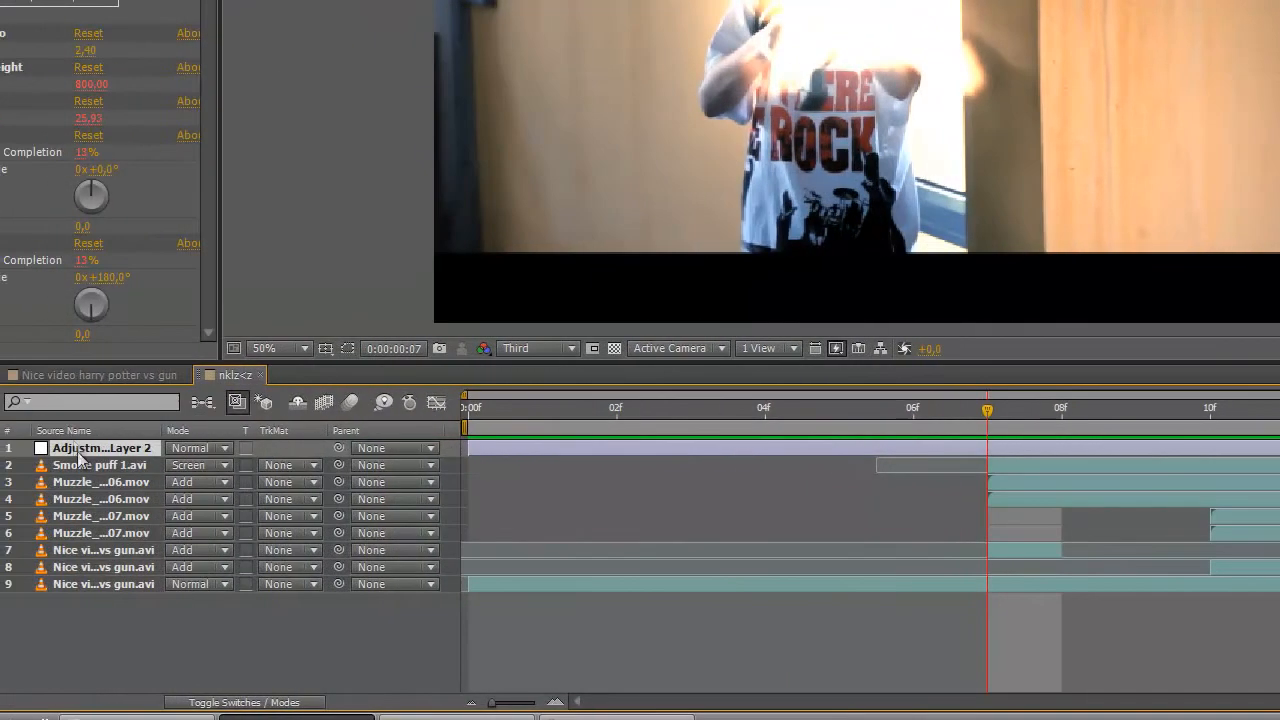
{"action": "left_click_drag", "start_coordinate": [77, 449], "coordinate": [70, 578]}
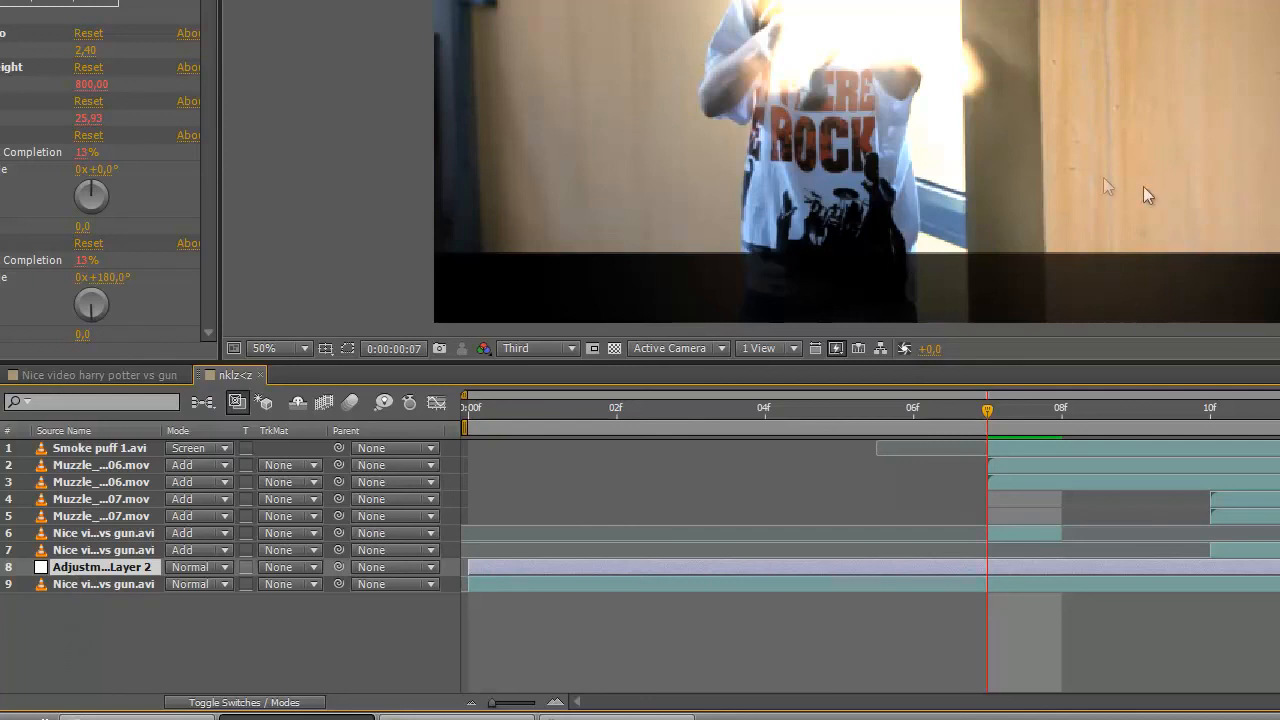
{"action": "left_click_drag", "start_coordinate": [66, 567], "coordinate": [63, 446]}
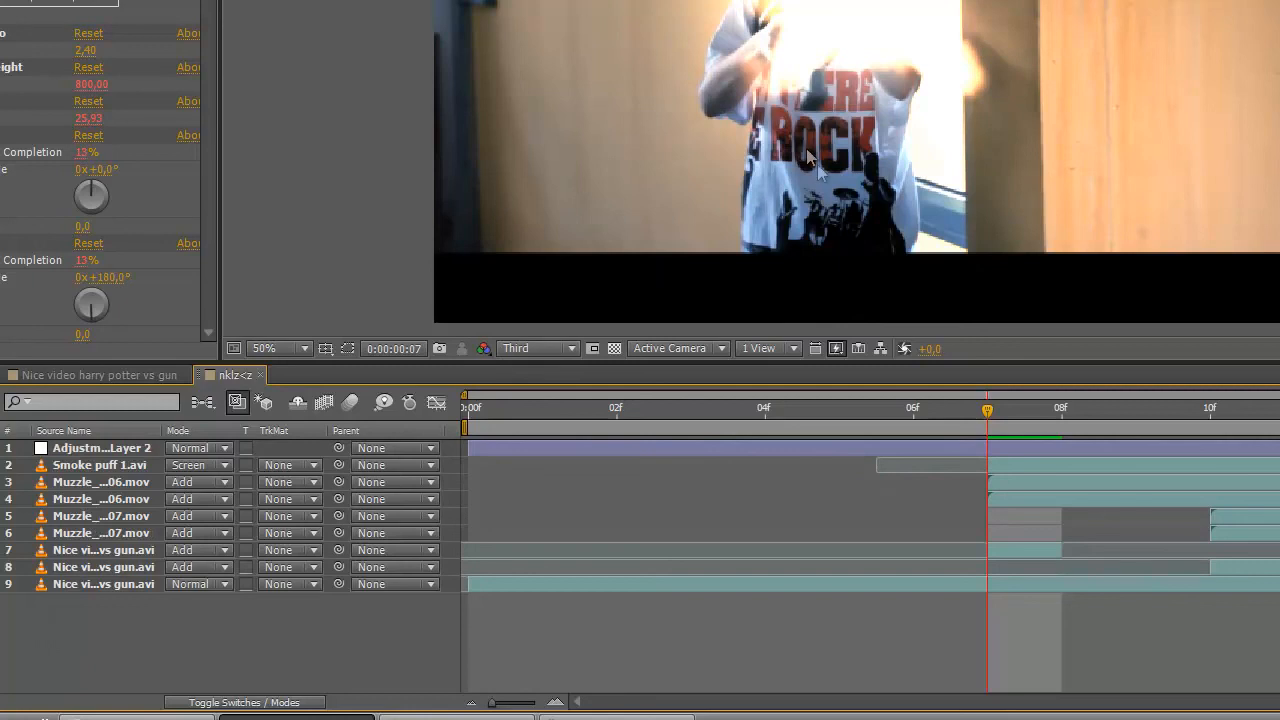
{"action": "key", "text": "space"}
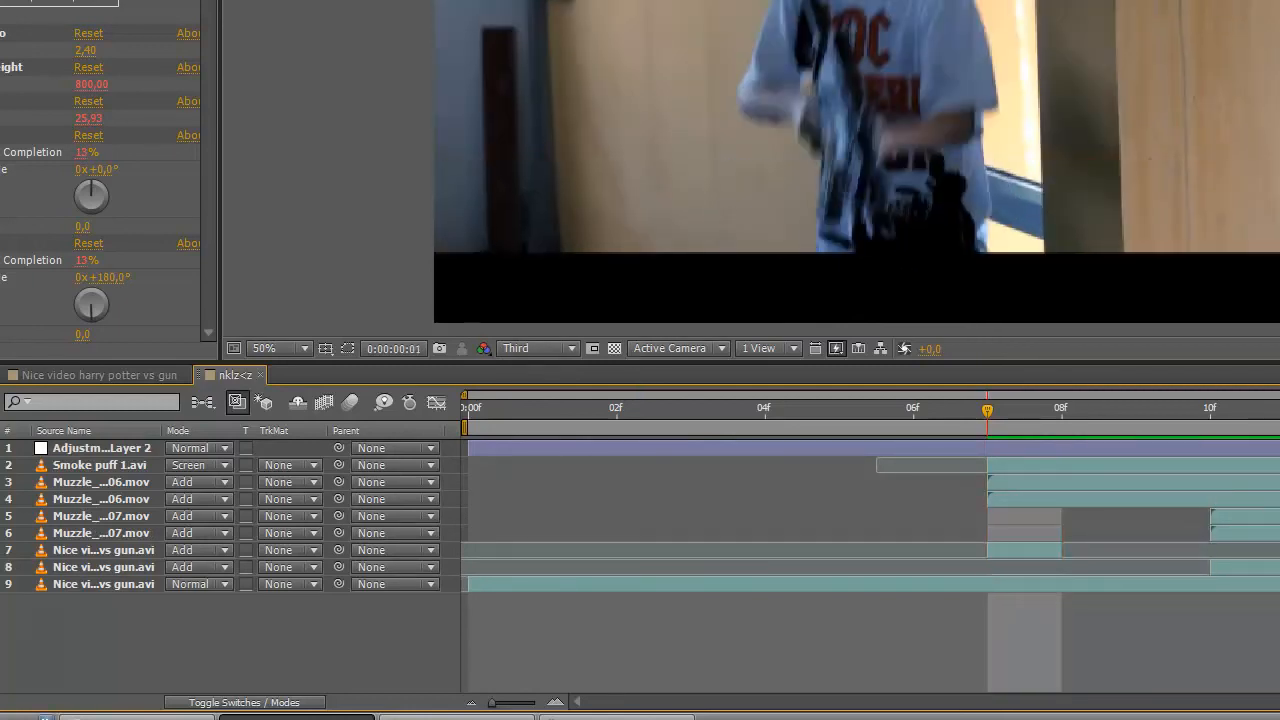